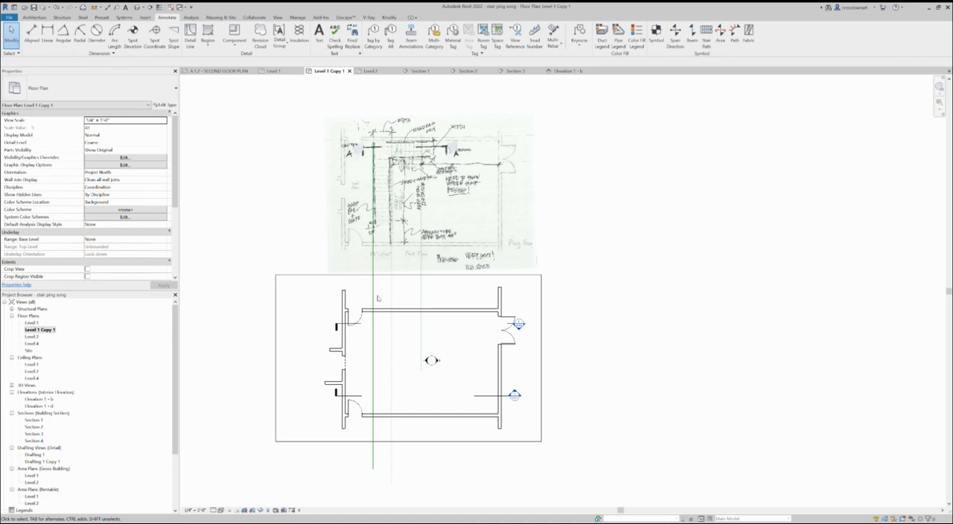
- Extend the upper ends of the three vertical detail lines past the top edge of the stair sketch image
{"action": "left_click", "coordinate": [373, 283]}
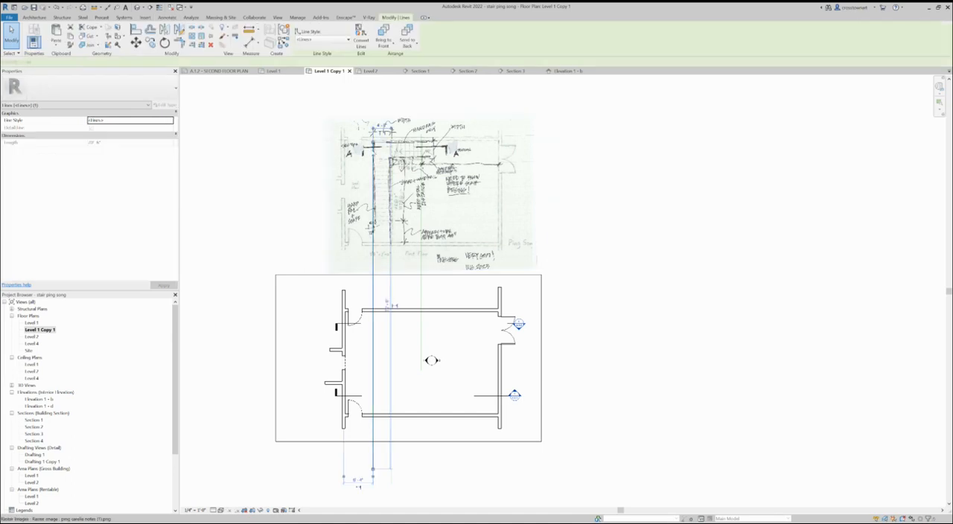
{"action": "left_click_drag", "start_coordinate": [373, 141], "coordinate": [372, 90]}
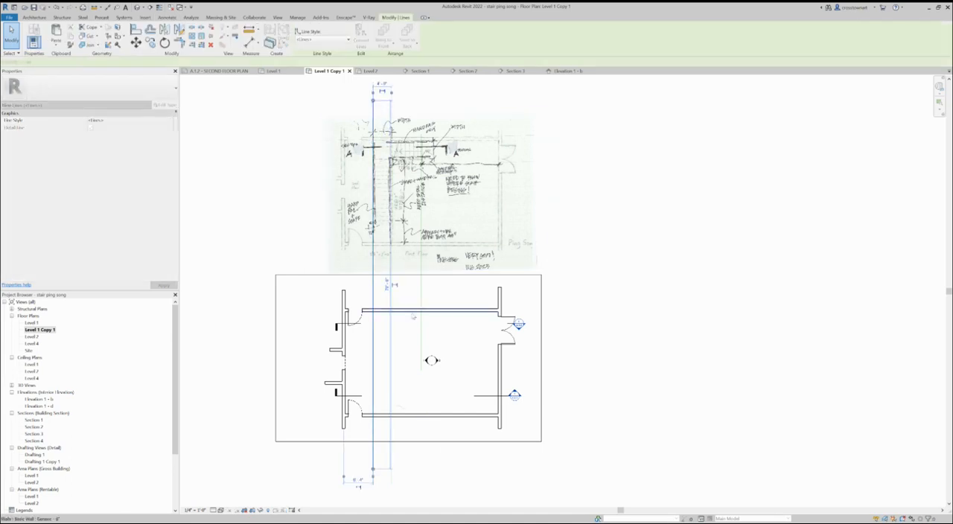
{"action": "left_click", "coordinate": [460, 467]}
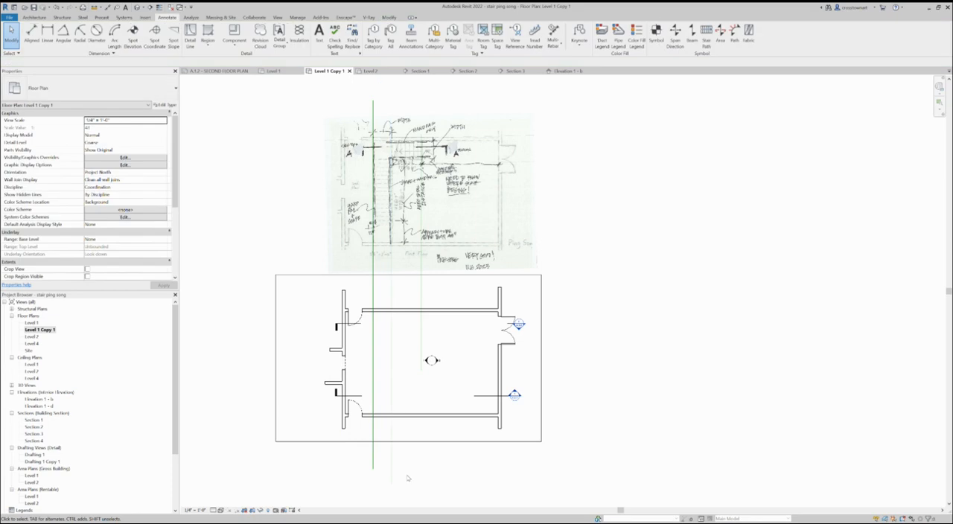
{"action": "left_click", "coordinate": [392, 468]}
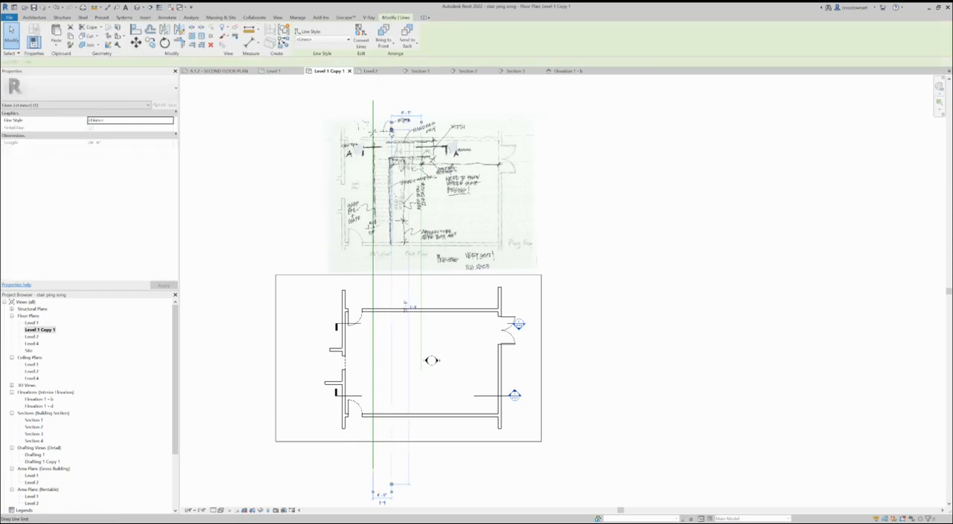
{"action": "left_click_drag", "start_coordinate": [391, 131], "coordinate": [392, 101]}
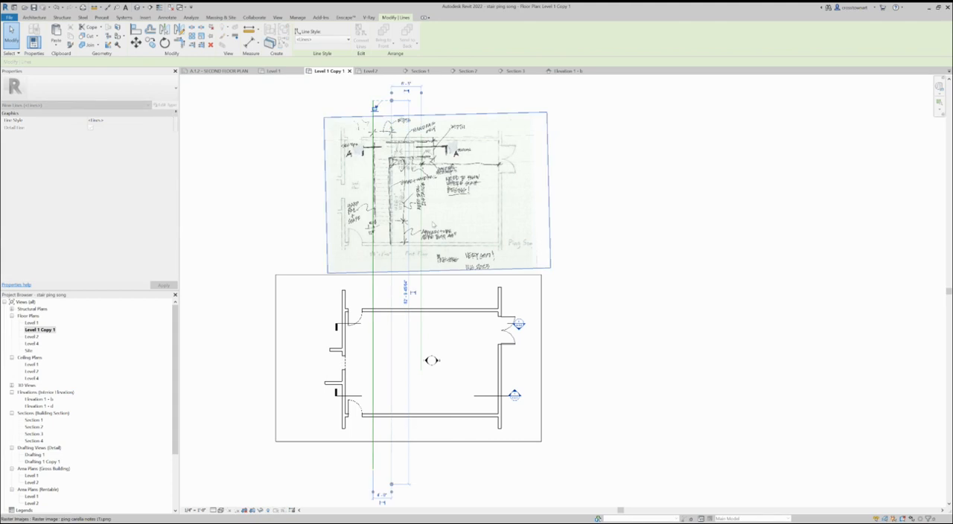
{"action": "left_click", "coordinate": [422, 294]}
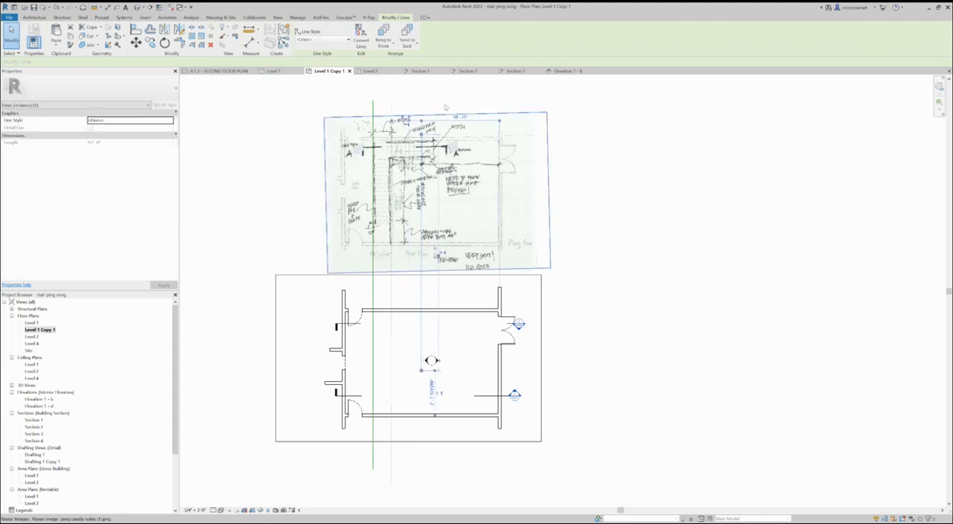
{"action": "left_click_drag", "start_coordinate": [421, 120], "coordinate": [421, 101]}
{"action": "scroll", "coordinate": [395, 112], "scroll_direction": "up", "scroll_amount": 5}
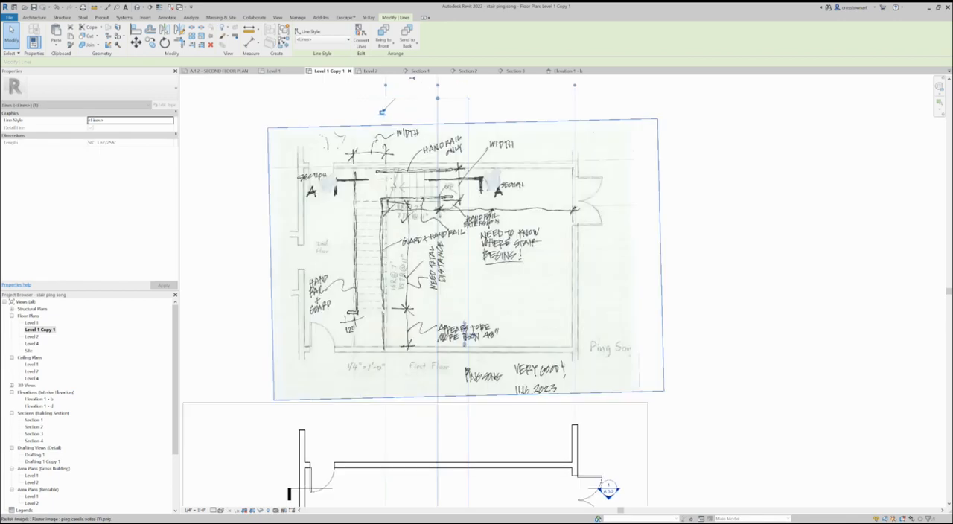
{"action": "key", "text": "Escape"}
- Add aligned dimensions above the sketch between the middle and right vertical detail lines and between the left and middle ones
{"action": "scroll", "coordinate": [397, 339], "scroll_direction": "up", "scroll_amount": 1}
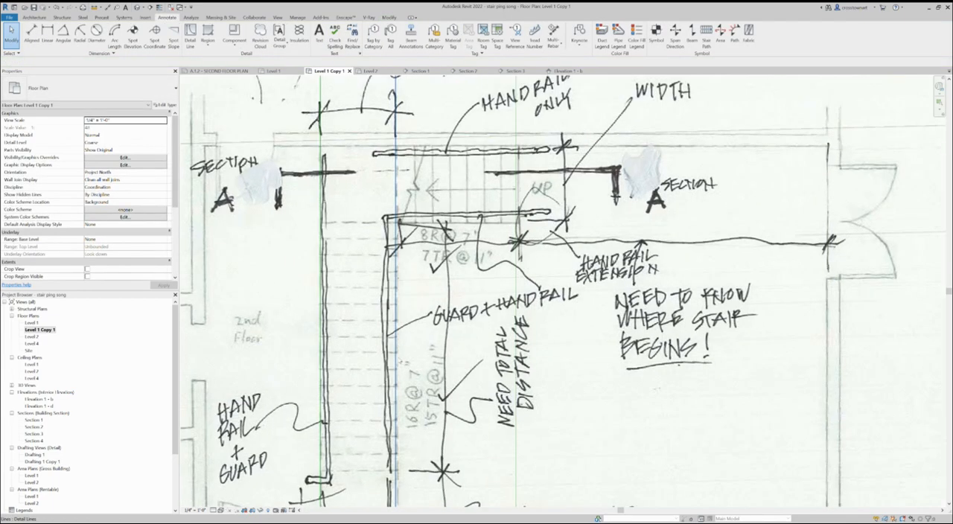
{"action": "scroll", "coordinate": [357, 409], "scroll_direction": "down", "scroll_amount": 1}
{"action": "scroll", "coordinate": [347, 414], "scroll_direction": "down", "scroll_amount": 1}
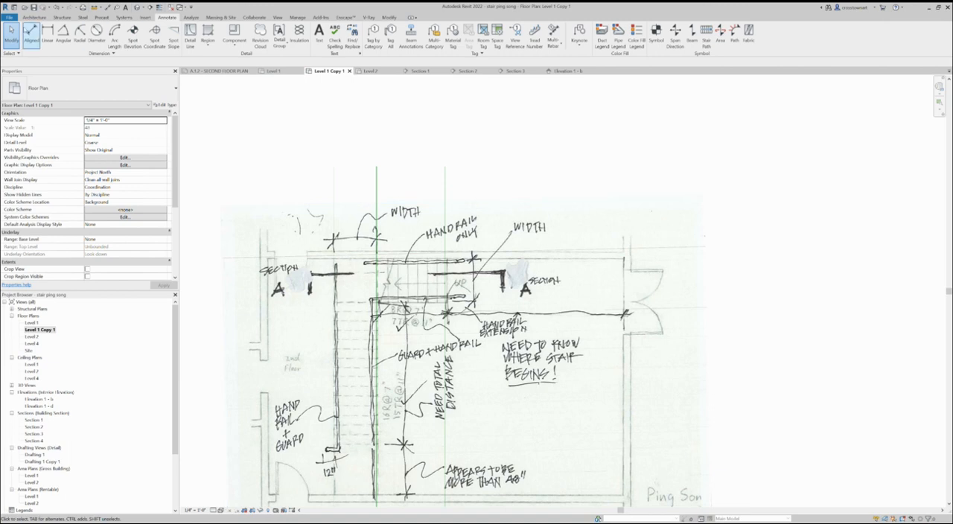
{"action": "left_click", "coordinate": [30, 30]}
{"action": "left_click", "coordinate": [375, 187]}
{"action": "left_click", "coordinate": [446, 190]}
{"action": "left_click", "coordinate": [417, 153]}
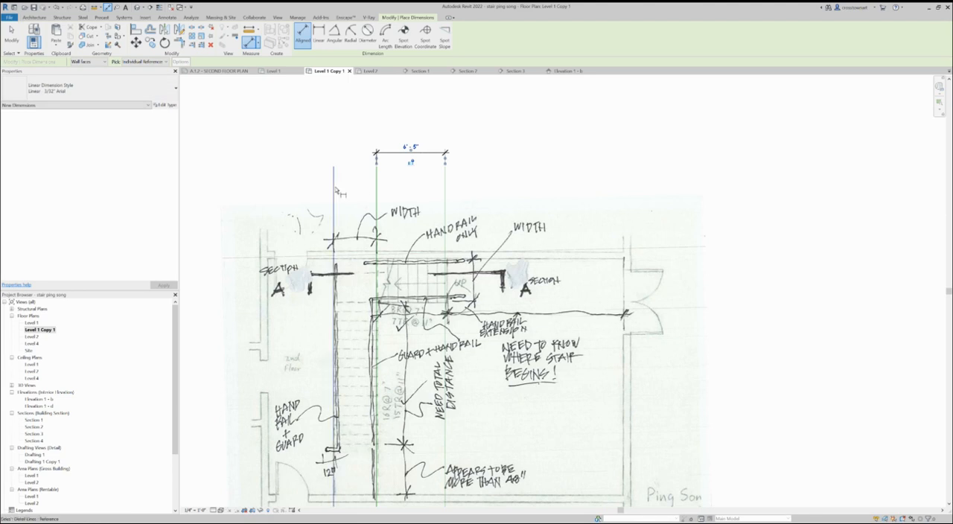
{"action": "left_click", "coordinate": [376, 187]}
{"action": "left_click", "coordinate": [343, 168]}
{"action": "left_click", "coordinate": [351, 158]}
{"action": "scroll", "coordinate": [332, 171], "scroll_direction": "down", "scroll_amount": 3}
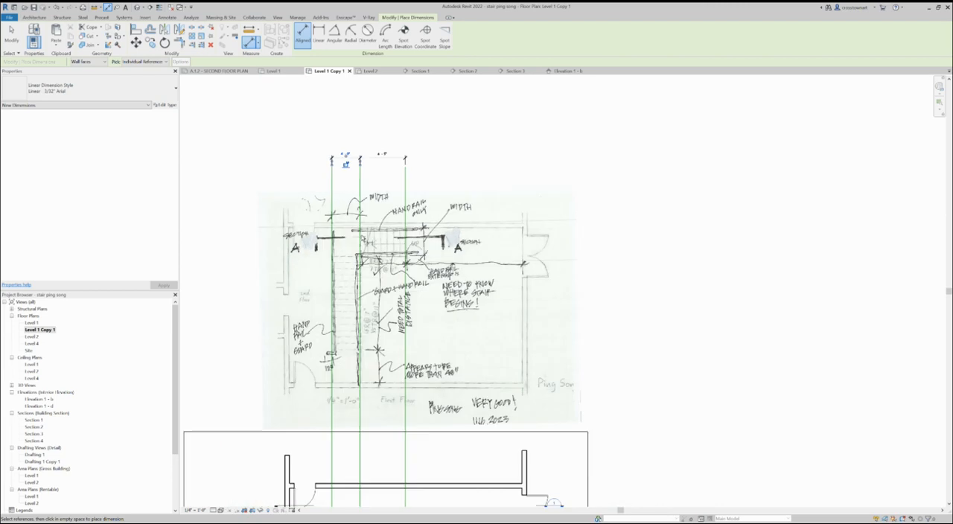
{"action": "scroll", "coordinate": [405, 265], "scroll_direction": "up", "scroll_amount": 2}
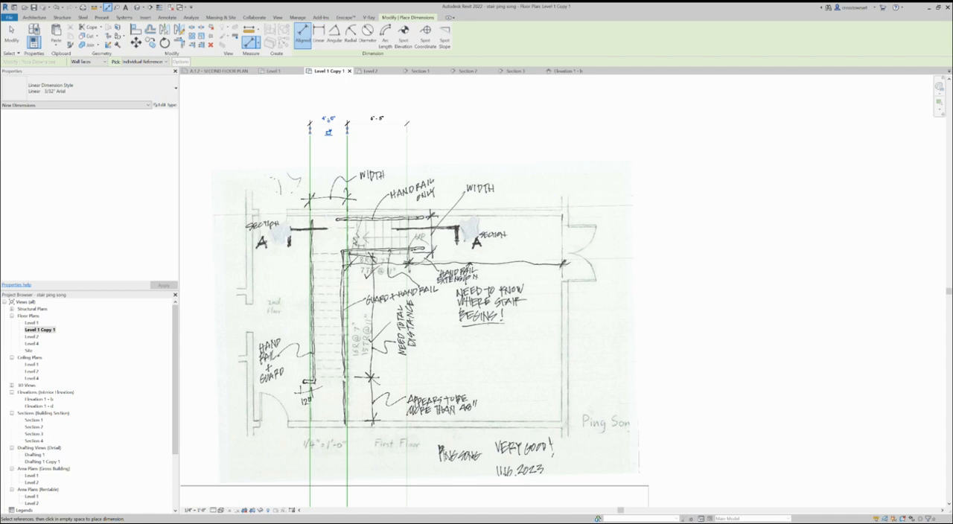
{"action": "scroll", "coordinate": [360, 249], "scroll_direction": "down", "scroll_amount": 1}
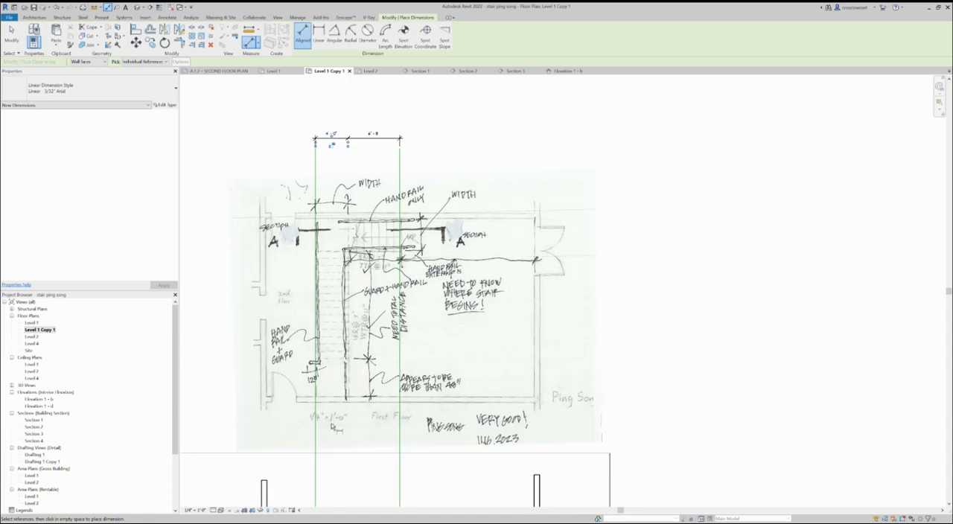
{"action": "scroll", "coordinate": [402, 261], "scroll_direction": "up", "scroll_amount": 2}
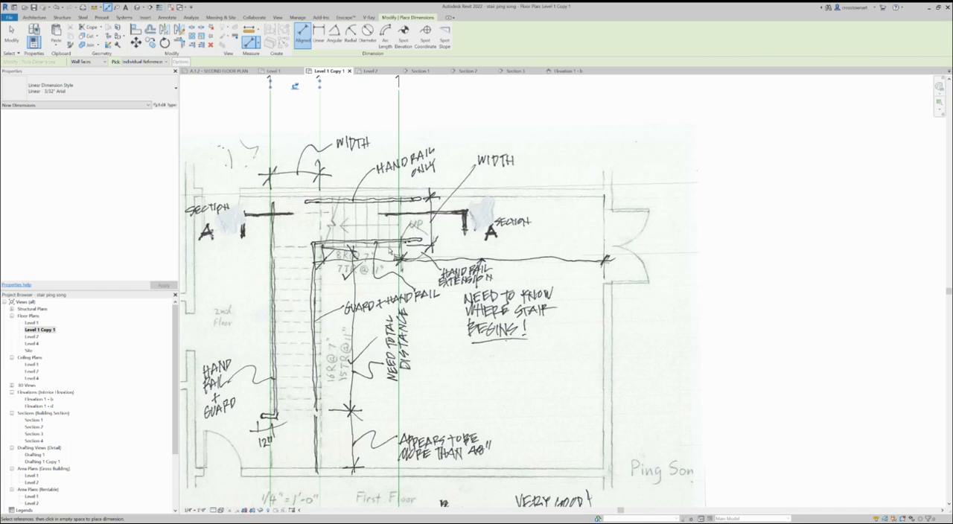
{"action": "scroll", "coordinate": [466, 233], "scroll_direction": "down", "scroll_amount": 1}
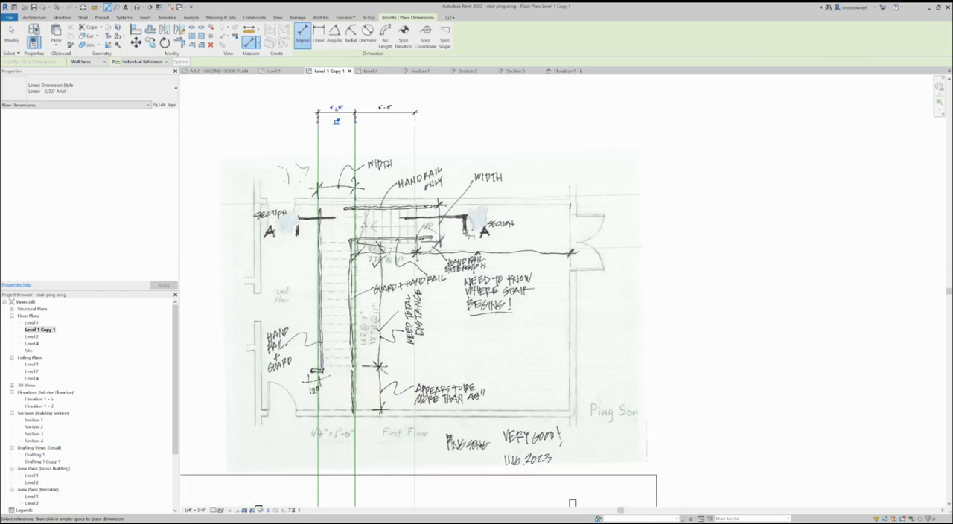
- Place aligned dimensions across the room in the floor plan, between the three vertical detail lines and on to the right wall
{"action": "scroll", "coordinate": [406, 128], "scroll_direction": "down", "scroll_amount": 3}
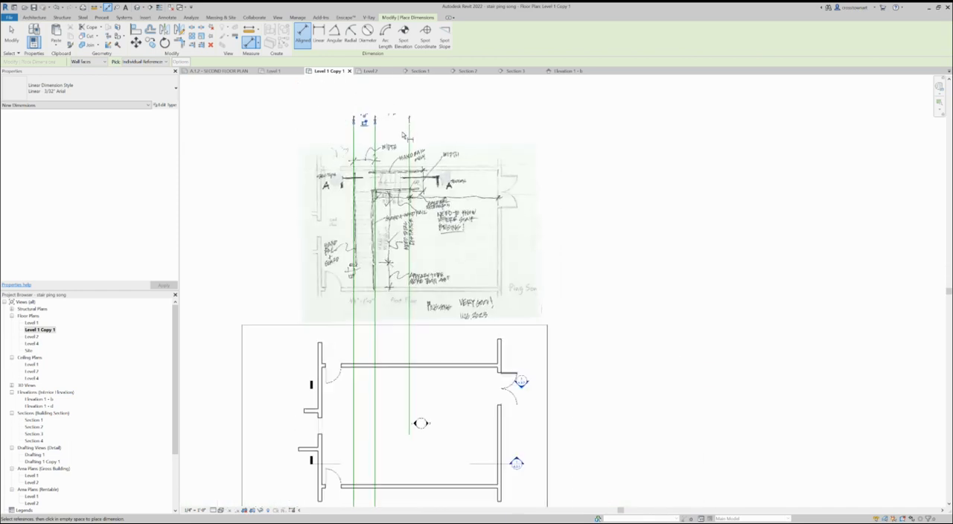
{"action": "left_click", "coordinate": [378, 326]}
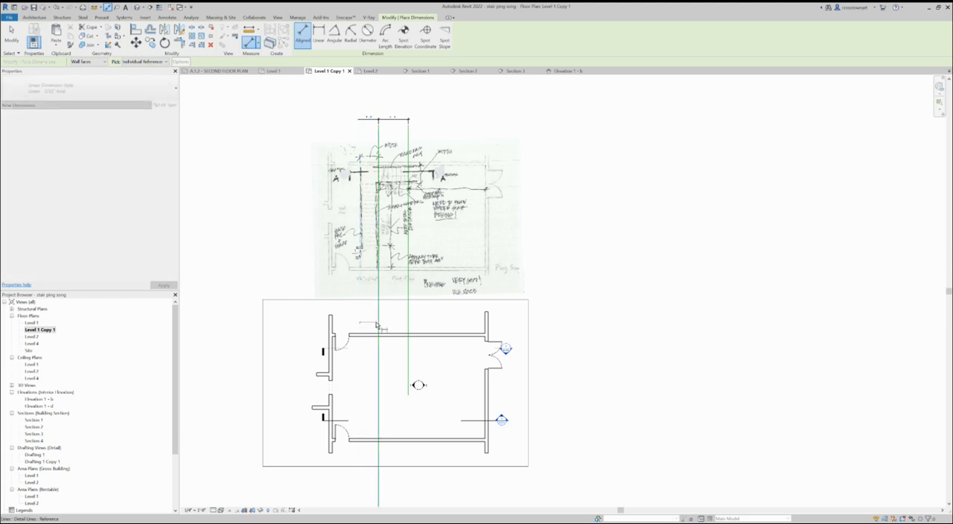
{"action": "scroll", "coordinate": [366, 364], "scroll_direction": "up", "scroll_amount": 2}
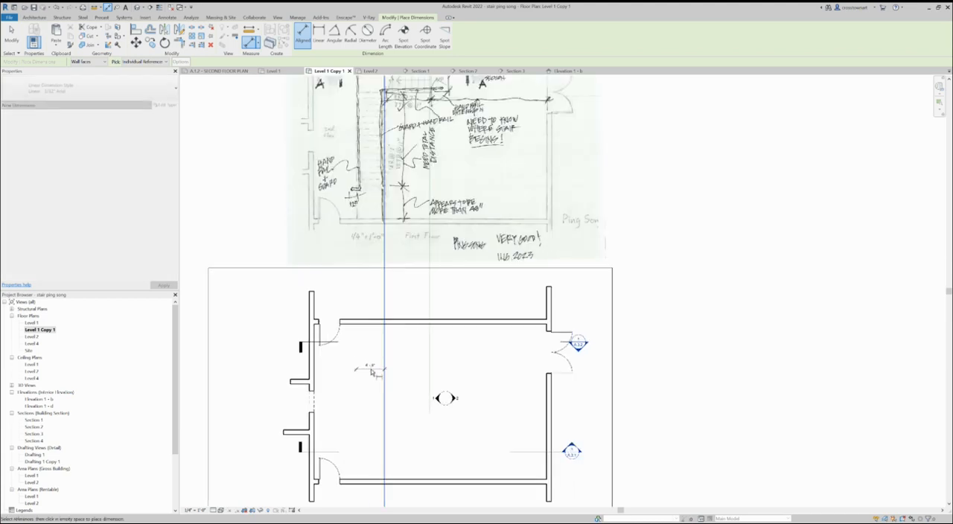
{"action": "left_click", "coordinate": [430, 307]}
{"action": "left_click", "coordinate": [432, 367]}
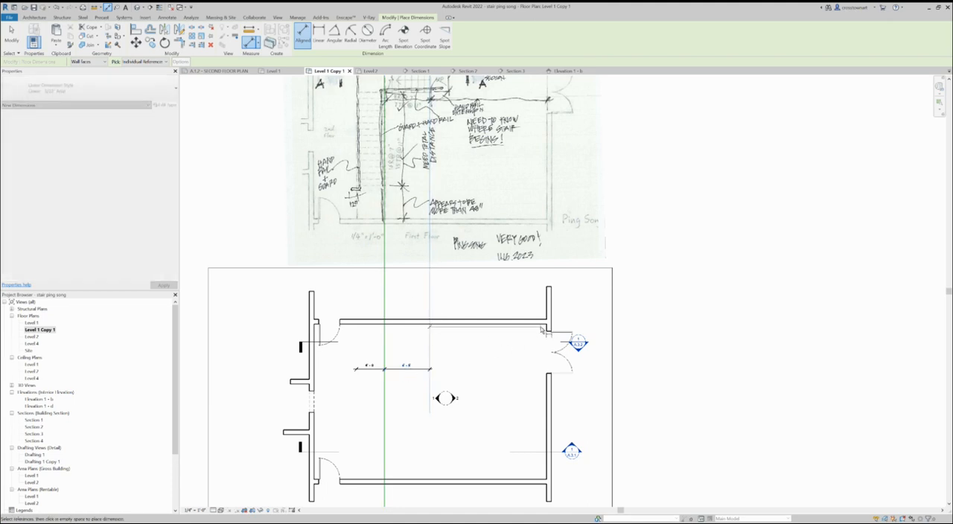
{"action": "left_click", "coordinate": [548, 331]}
{"action": "left_click", "coordinate": [506, 371]}
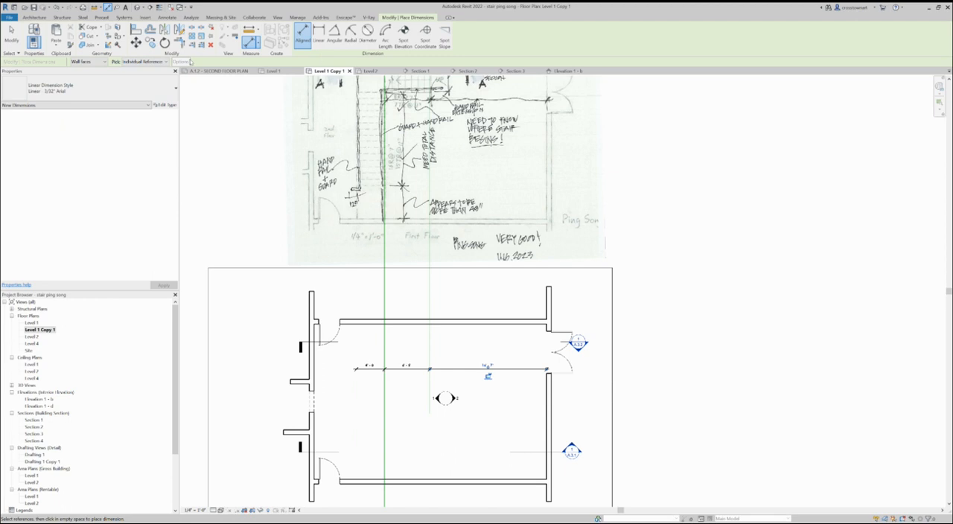
- Draw a horizontal detail line along the inner face of the room's upper wall, running past the right wall
{"action": "scroll", "coordinate": [383, 376], "scroll_direction": "down", "scroll_amount": 3}
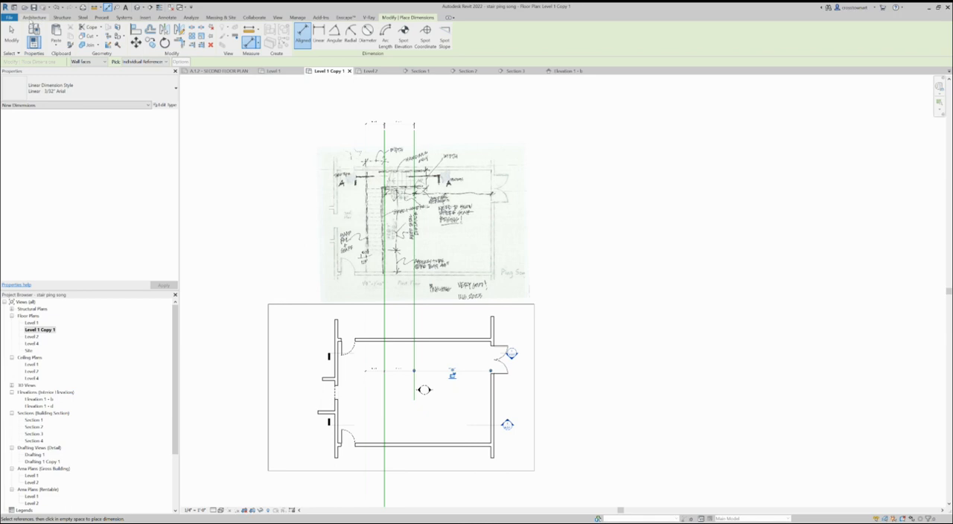
{"action": "left_click", "coordinate": [167, 17]}
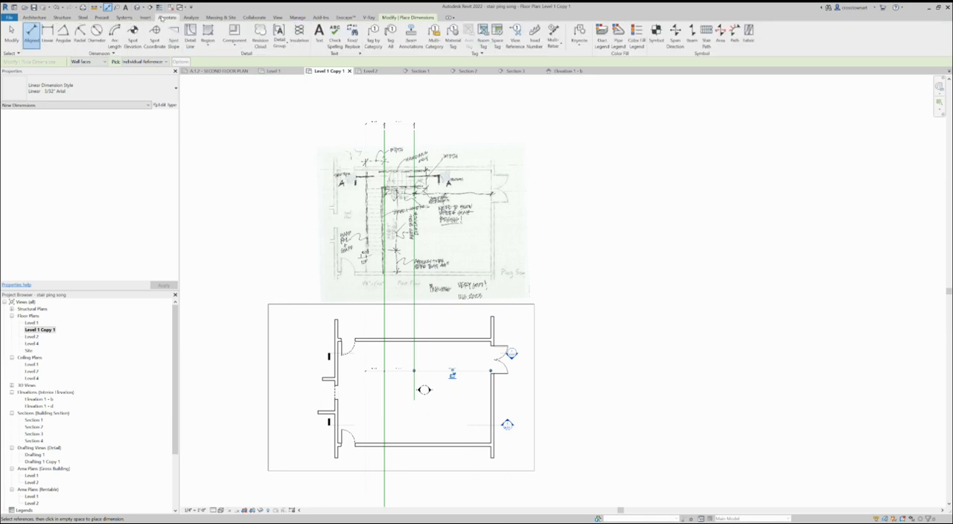
{"action": "left_click", "coordinate": [188, 31]}
{"action": "scroll", "coordinate": [442, 393], "scroll_direction": "up", "scroll_amount": 1}
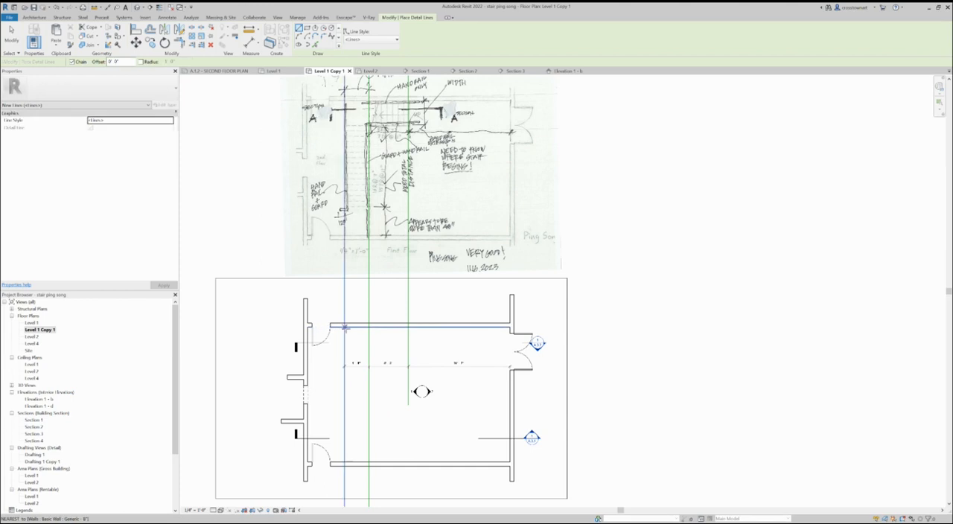
{"action": "left_click", "coordinate": [329, 325]}
{"action": "left_click", "coordinate": [596, 326]}
{"action": "key", "text": "Escape"}
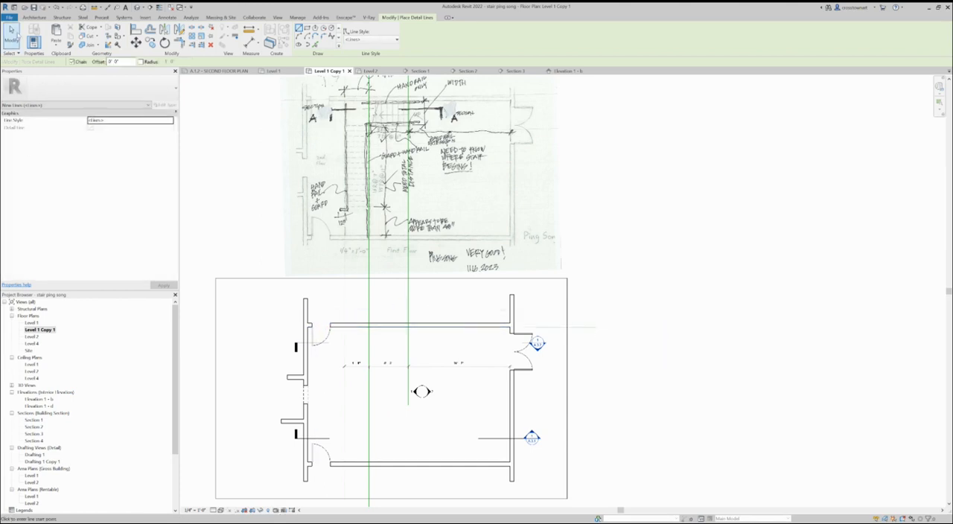
{"action": "left_click", "coordinate": [11, 34]}
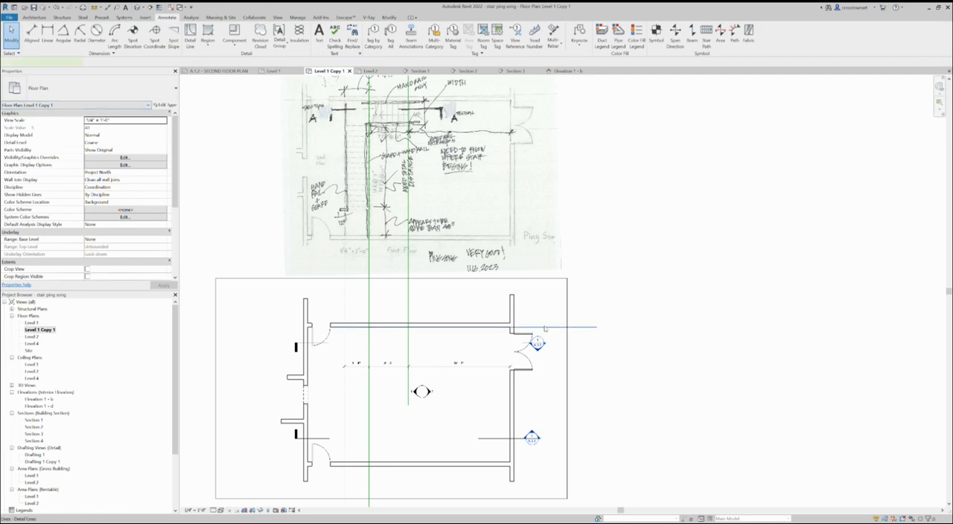
- Extend the left end of the upper-wall detail line beyond the room's left wall
{"action": "left_click", "coordinate": [385, 323]}
{"action": "left_click_drag", "start_coordinate": [316, 326], "coordinate": [268, 325]}
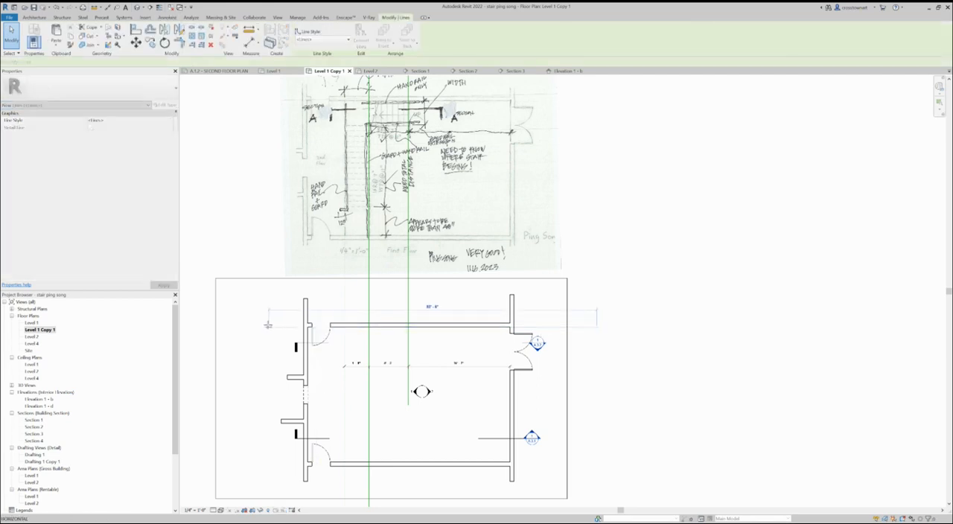
{"action": "left_click", "coordinate": [727, 391]}
- Draw a second horizontal detail line about 41 feet long, below and parallel to the upper-wall line
{"action": "scroll", "coordinate": [367, 368], "scroll_direction": "up", "scroll_amount": 2}
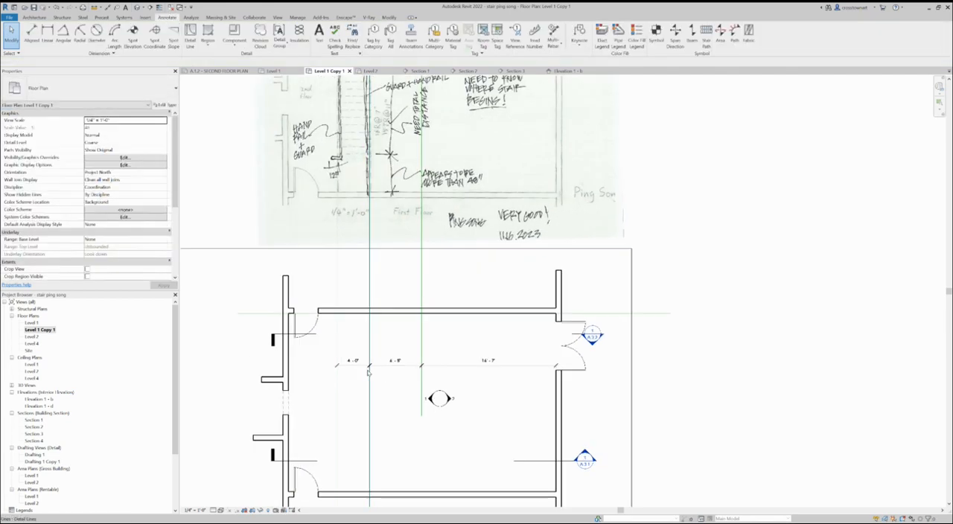
{"action": "left_click", "coordinate": [609, 315]}
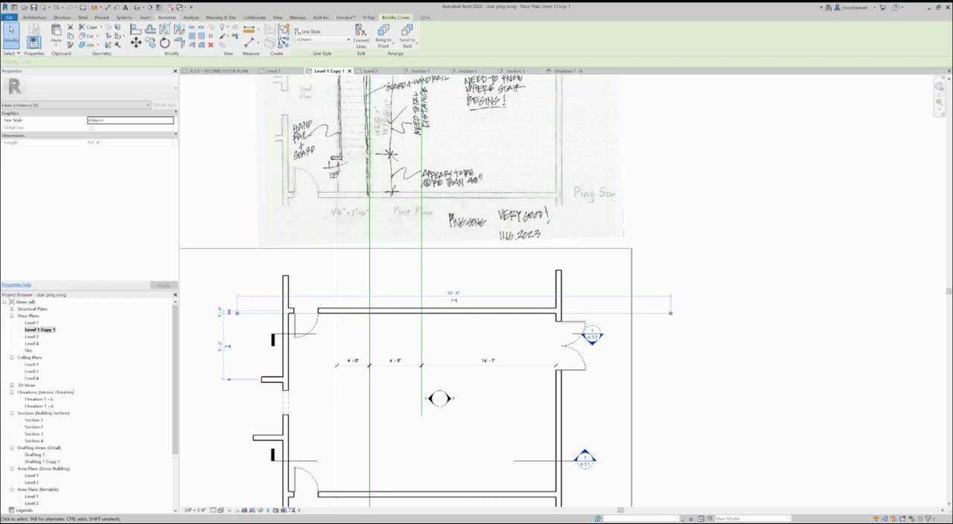
{"action": "left_click", "coordinate": [167, 17]}
{"action": "left_click", "coordinate": [190, 33]}
{"action": "left_click", "coordinate": [325, 333]}
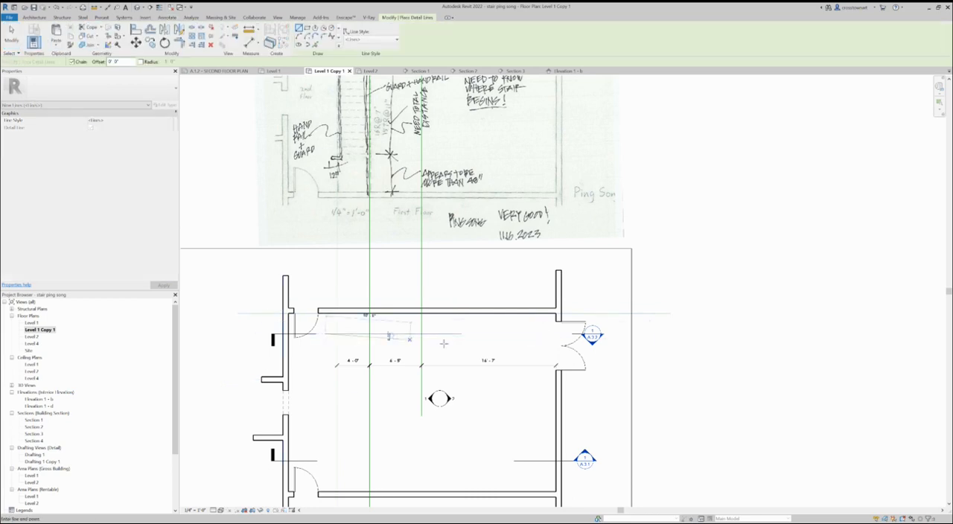
{"action": "left_click", "coordinate": [656, 334]}
{"action": "key", "text": "Escape"}
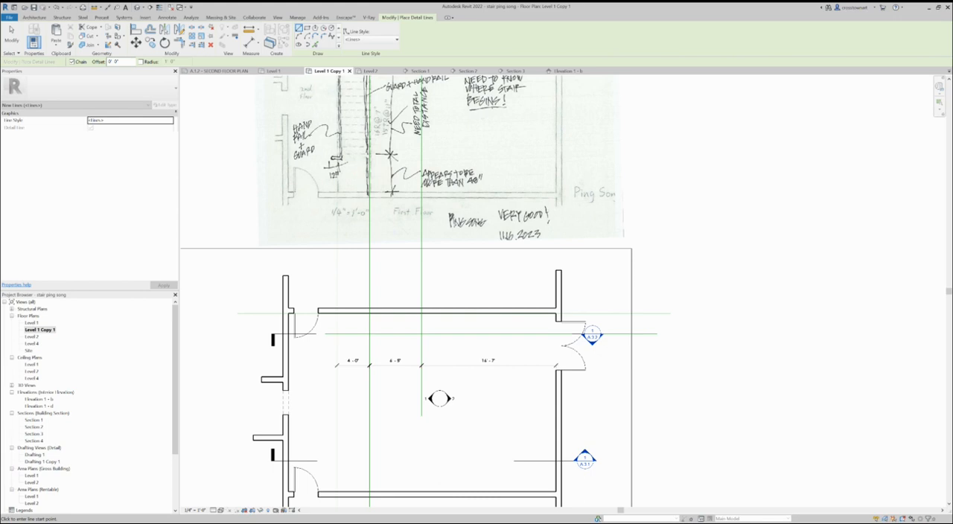
- Add an aligned dimension between the upper-wall detail line and the horizontal line below it
{"action": "left_click", "coordinate": [167, 17]}
{"action": "left_click", "coordinate": [31, 33]}
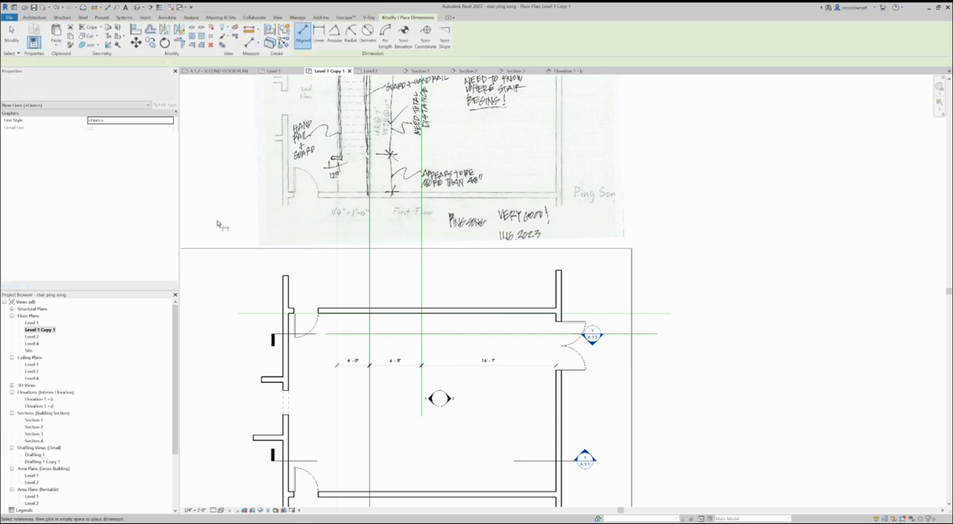
{"action": "left_click", "coordinate": [457, 338]}
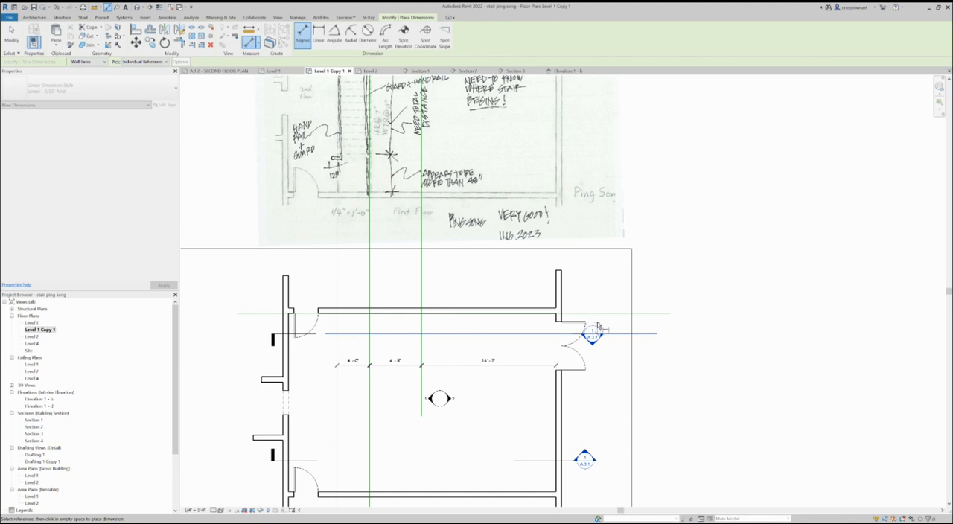
{"action": "left_click", "coordinate": [437, 326]}
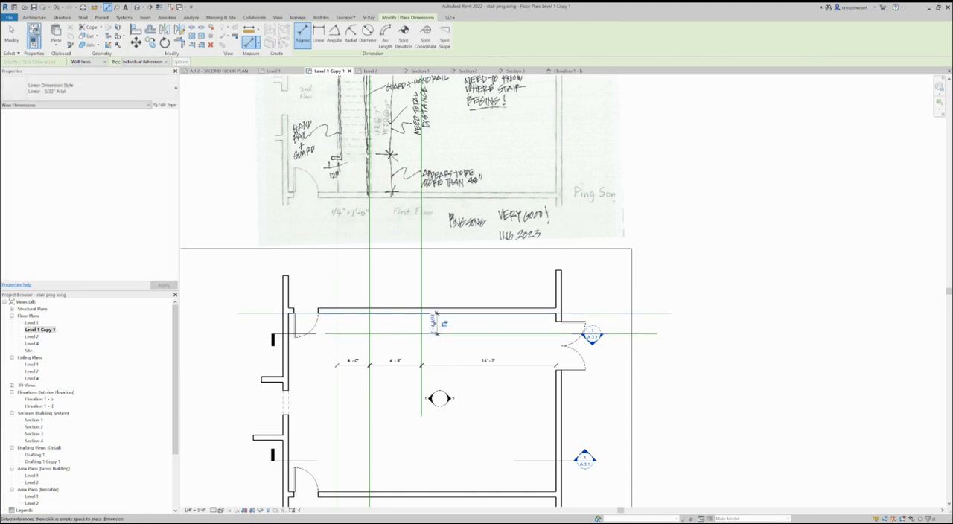
{"action": "key", "text": "Escape"}
{"action": "key", "text": "Escape"}
- Set the lower horizontal detail line's distance from the upper-wall line to 4'-0"
{"action": "left_click", "coordinate": [404, 334]}
{"action": "left_click", "coordinate": [426, 322]}
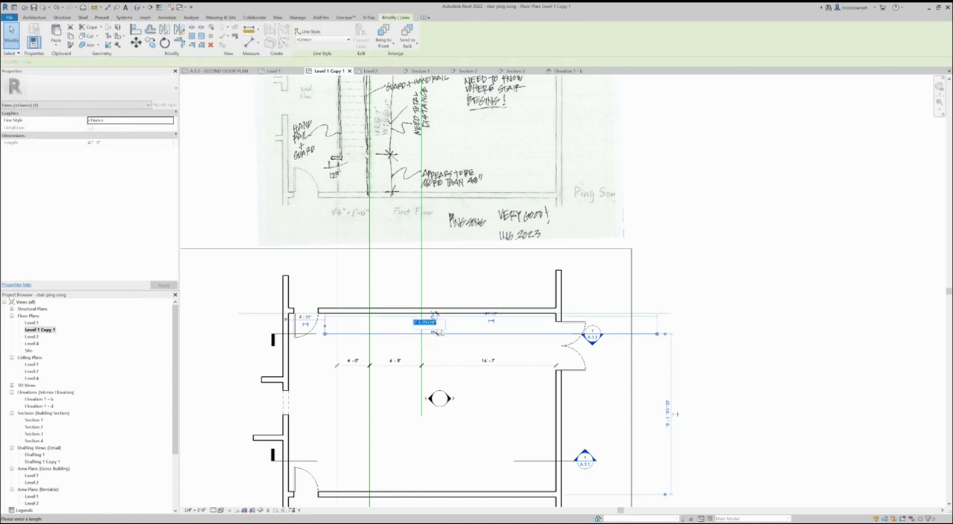
{"action": "type", "text": "4"}
{"action": "key", "text": "Return"}
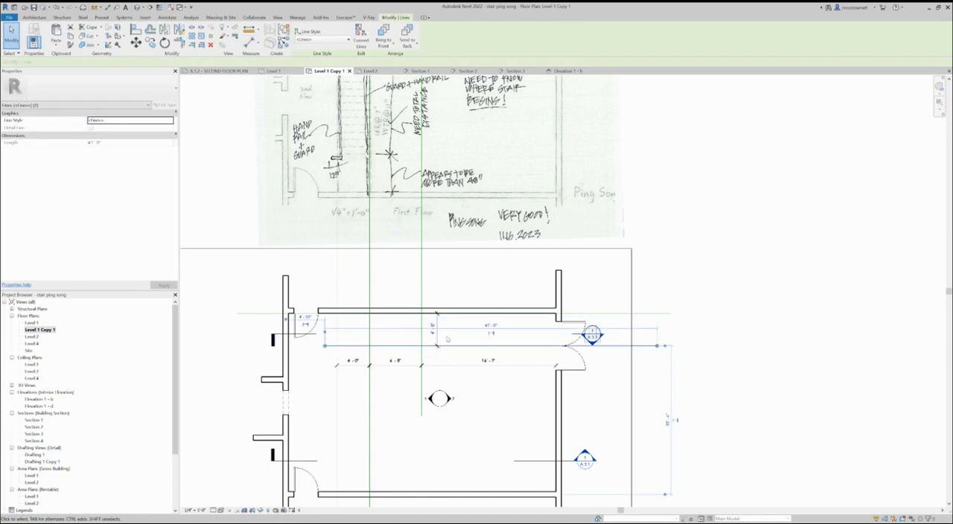
- Draw a horizontal detail line about 13.5 feet long in the lower part of the room, crossing the two left vertical guides
{"action": "key", "text": "Escape"}
{"action": "scroll", "coordinate": [395, 423], "scroll_direction": "up", "scroll_amount": 2}
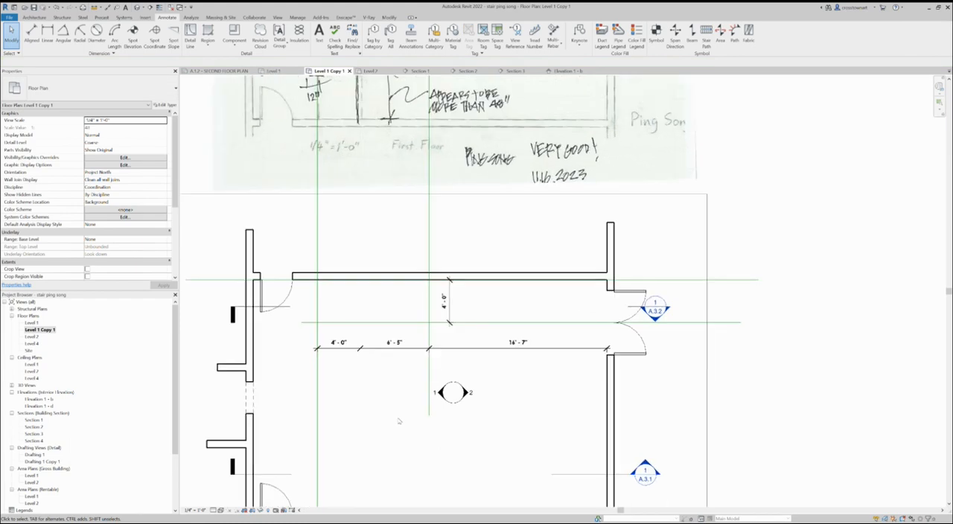
{"action": "scroll", "coordinate": [365, 322], "scroll_direction": "down", "scroll_amount": 3}
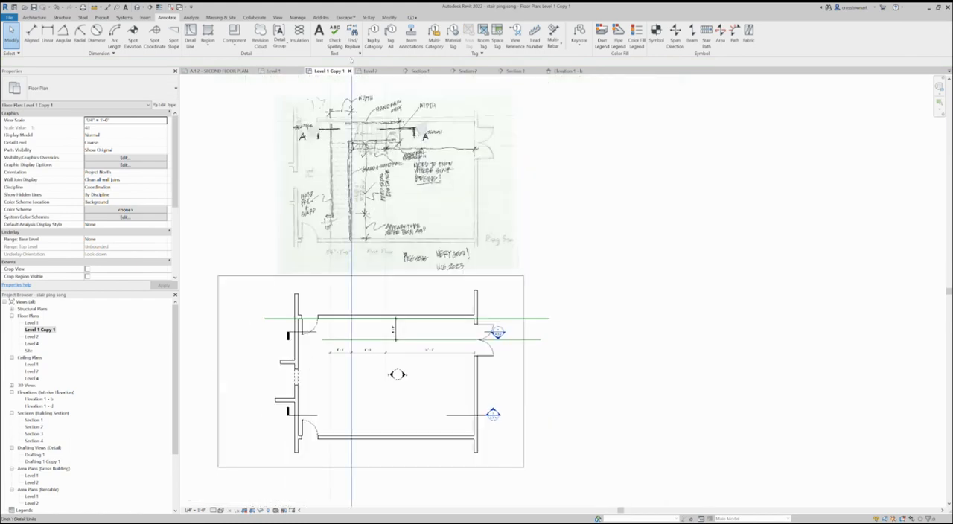
{"action": "scroll", "coordinate": [350, 139], "scroll_direction": "up", "scroll_amount": 1}
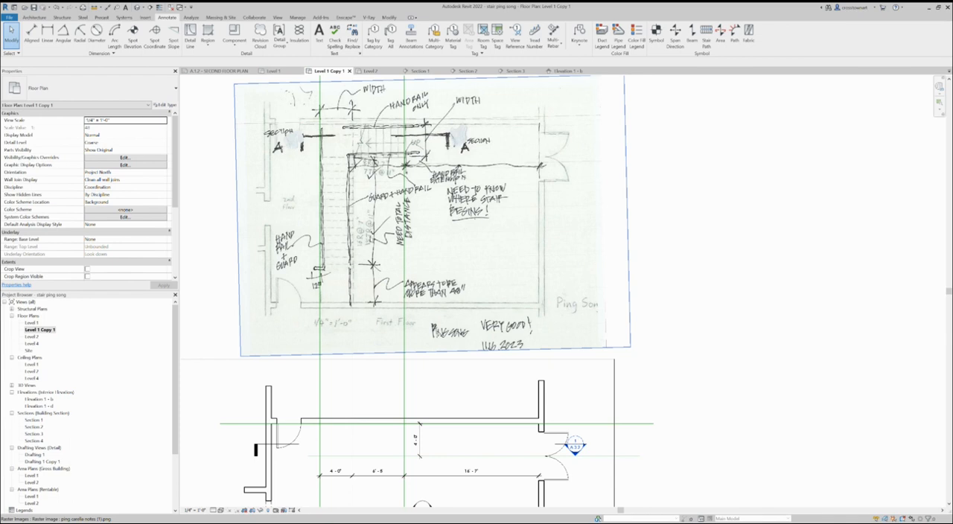
{"action": "scroll", "coordinate": [323, 197], "scroll_direction": "down", "scroll_amount": 2}
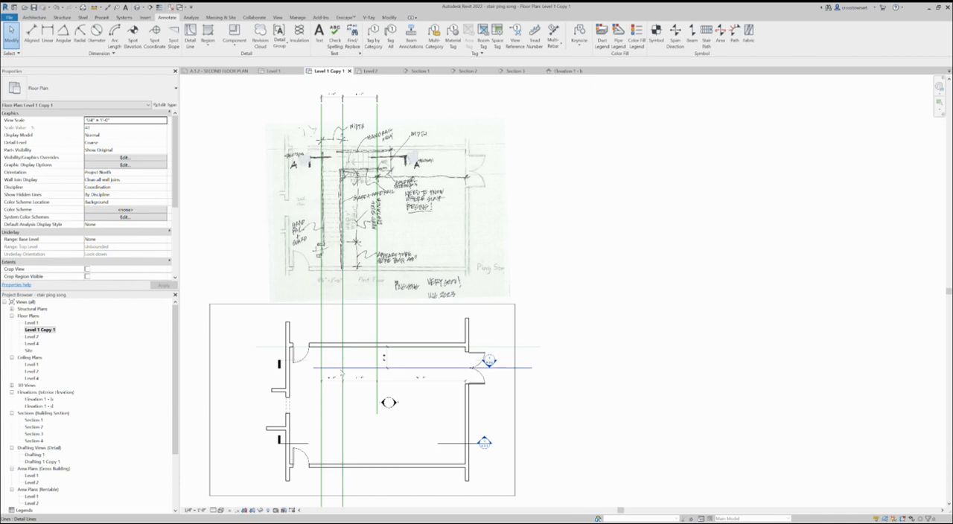
{"action": "scroll", "coordinate": [344, 365], "scroll_direction": "up", "scroll_amount": 1}
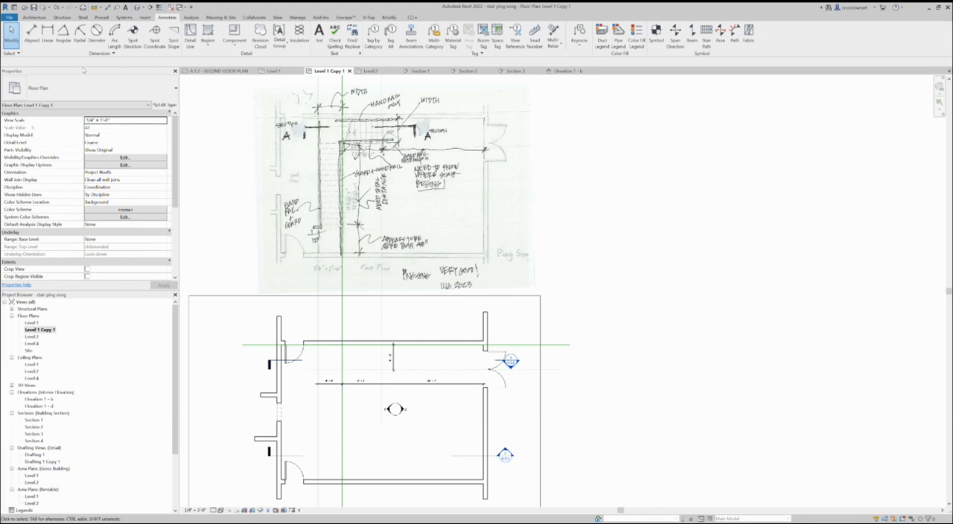
{"action": "left_click", "coordinate": [190, 33]}
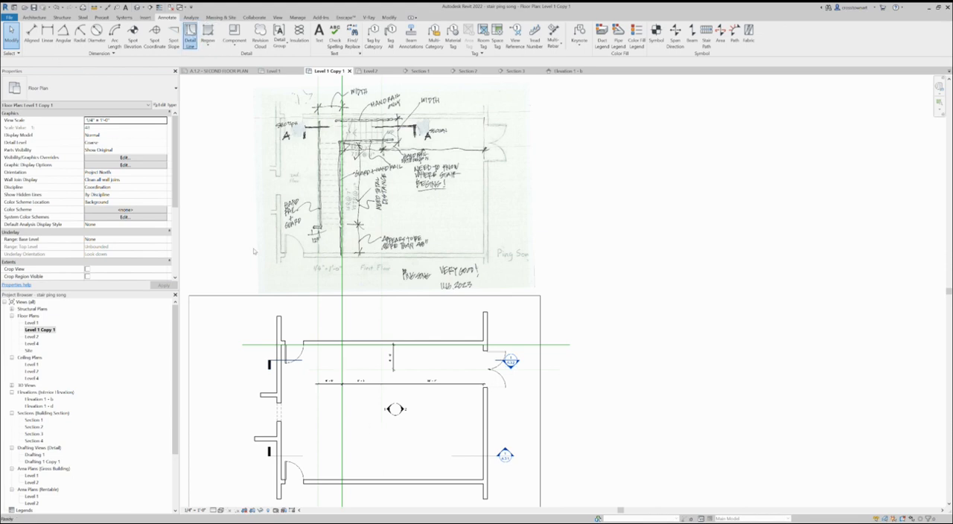
{"action": "left_click", "coordinate": [307, 447]}
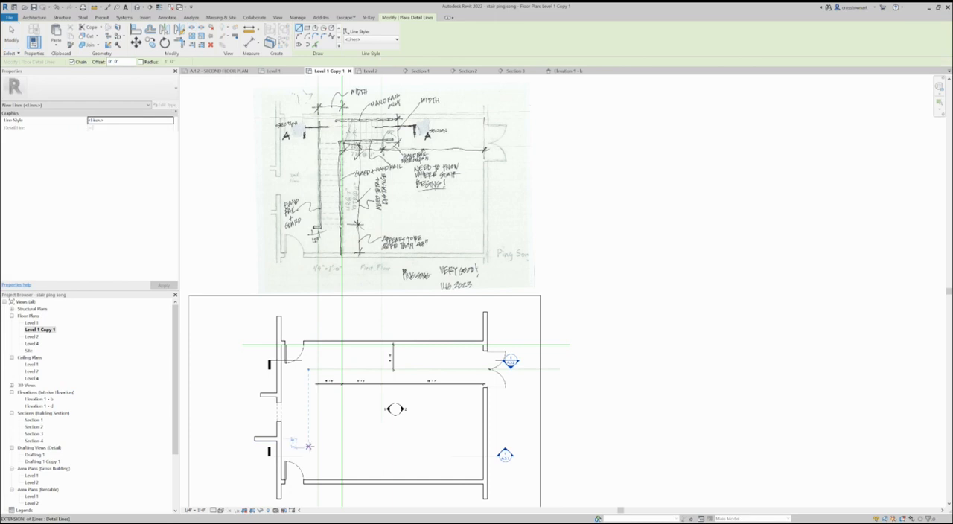
{"action": "left_click", "coordinate": [392, 447]}
{"action": "key", "text": "Escape"}
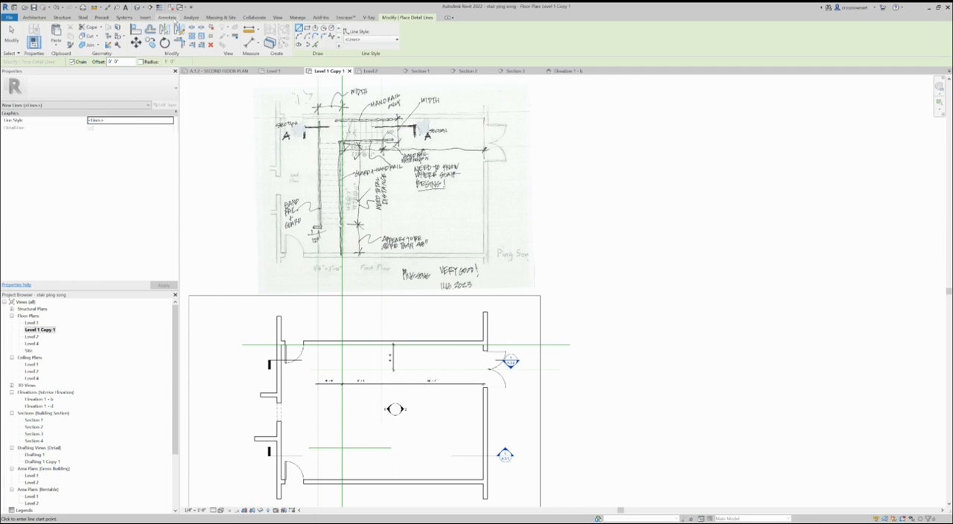
- Add an aligned dimension between the second horizontal guide line and the new lower horizontal line
{"action": "left_click", "coordinate": [166, 17]}
{"action": "left_click", "coordinate": [31, 34]}
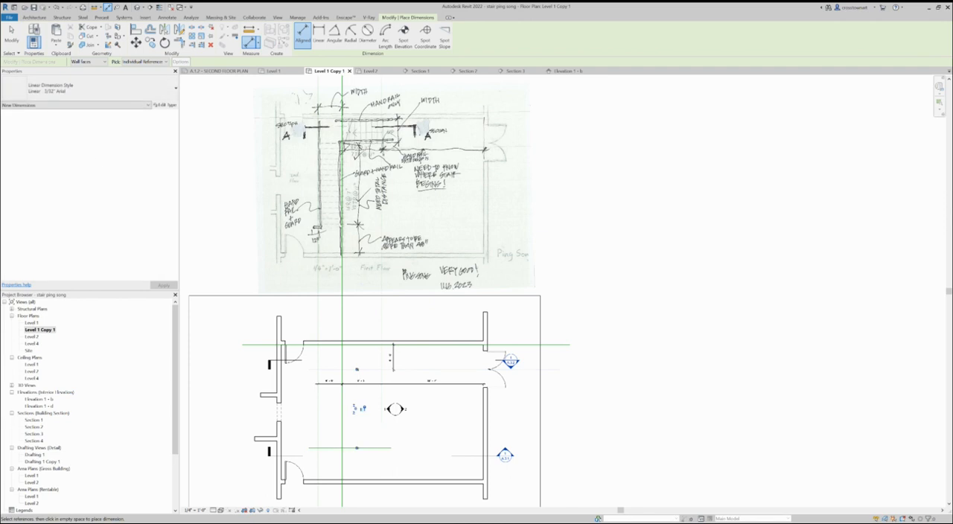
{"action": "left_click", "coordinate": [11, 32]}
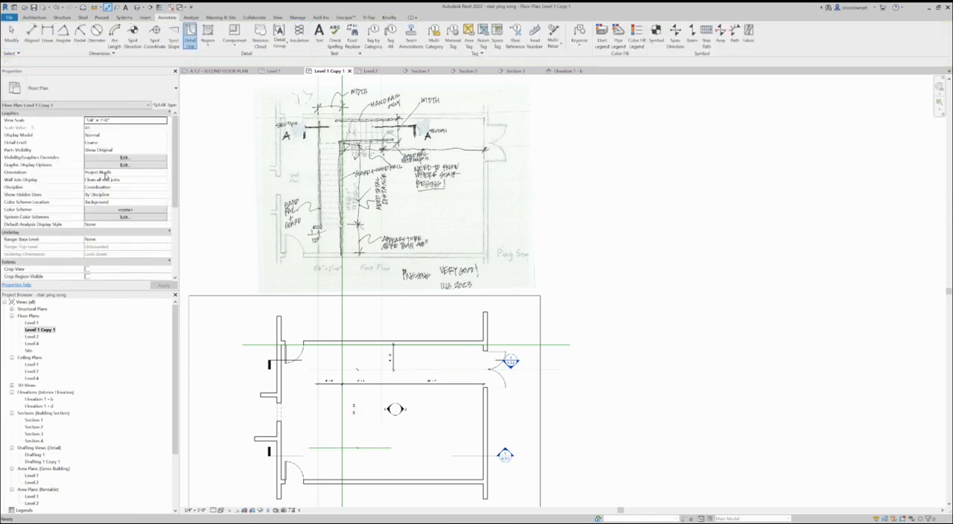
- Set the lowest horizontal line's distance from the guide line above it to 13'-9"
{"action": "left_click", "coordinate": [377, 448]}
{"action": "left_click", "coordinate": [352, 405]}
{"action": "type", "text": "12"}
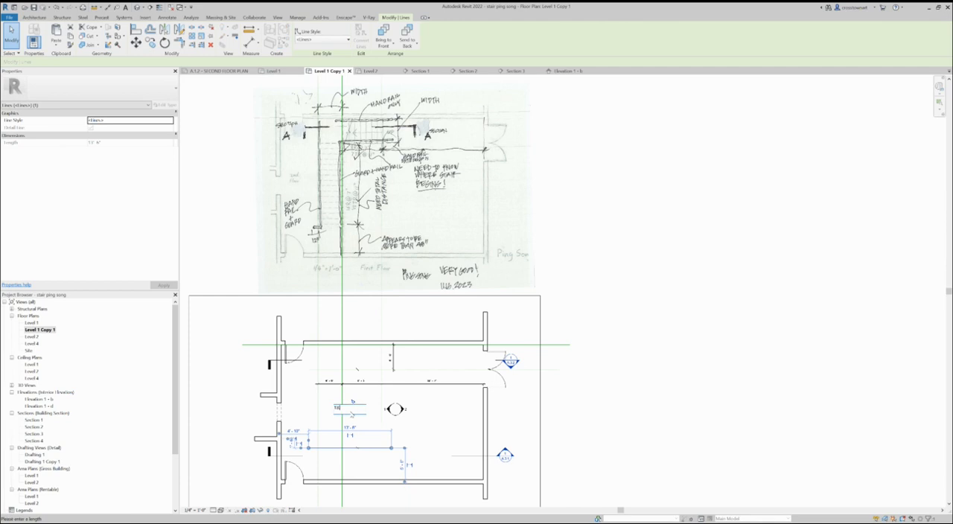
{"action": "key", "text": "Return"}
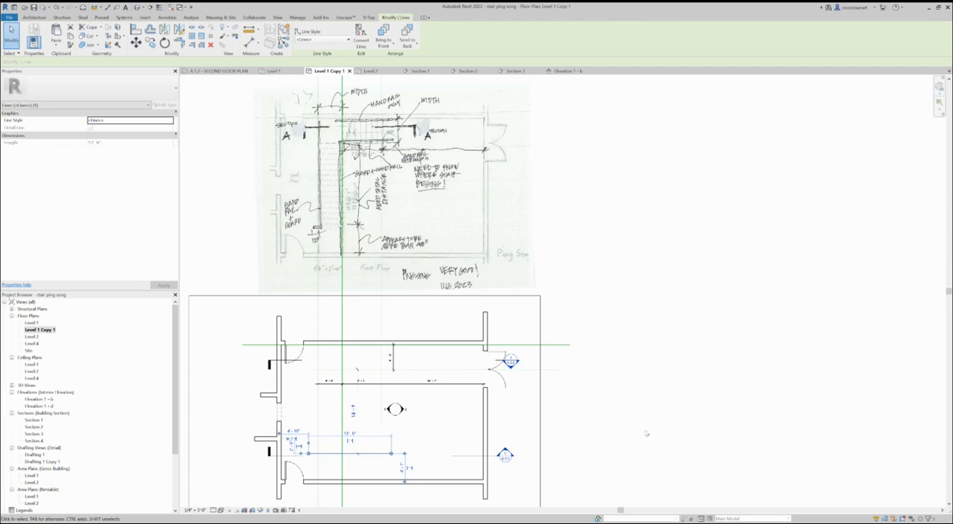
{"action": "left_click", "coordinate": [640, 444]}
- Outline the upper stair run's right and lower edges along the guides with detail lines in the red lines medium style
{"action": "scroll", "coordinate": [321, 465], "scroll_direction": "up", "scroll_amount": 5}
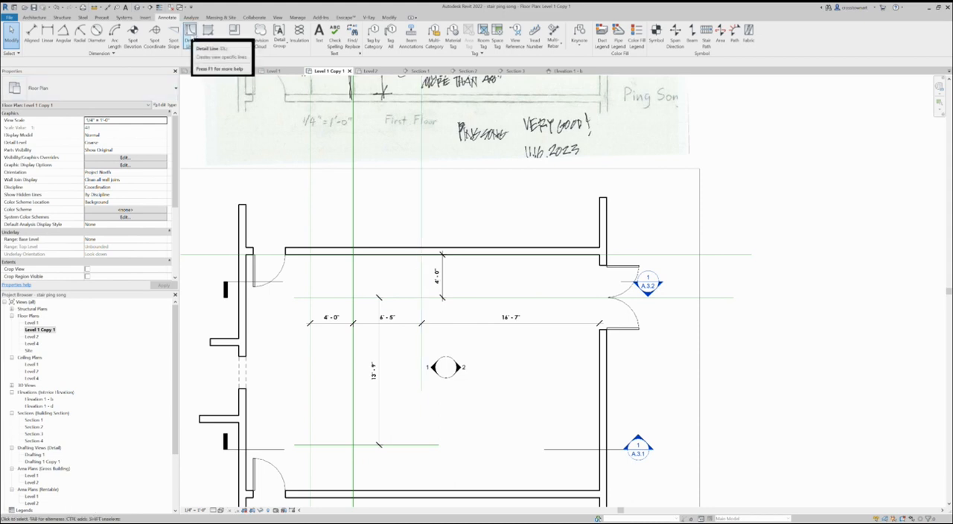
{"action": "left_click", "coordinate": [191, 30]}
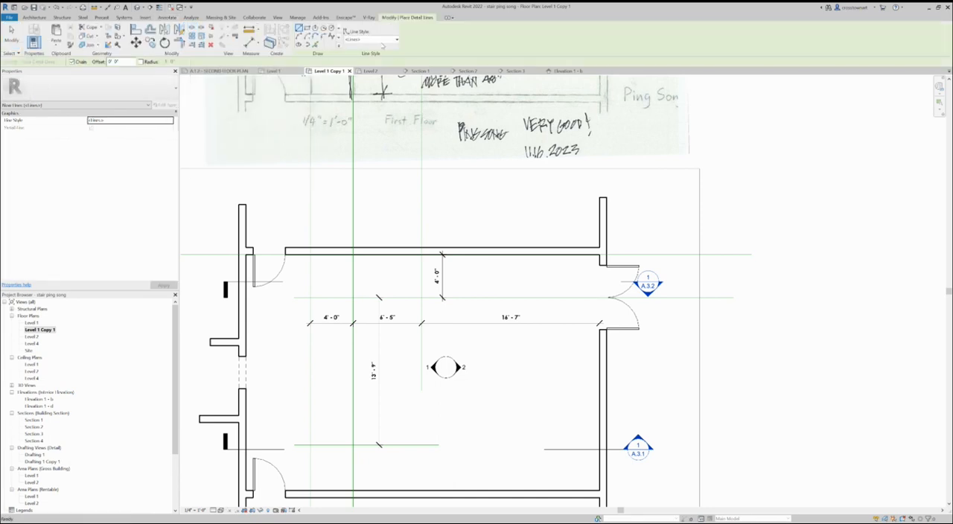
{"action": "left_click", "coordinate": [380, 41]}
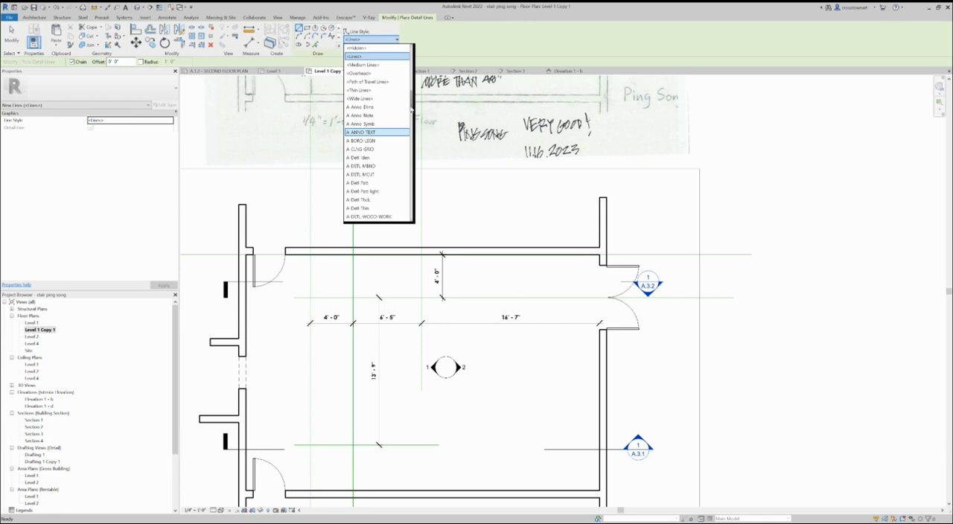
{"action": "scroll", "coordinate": [414, 123], "scroll_direction": "down", "scroll_amount": 5}
{"action": "left_click_drag", "start_coordinate": [414, 123], "coordinate": [409, 184]}
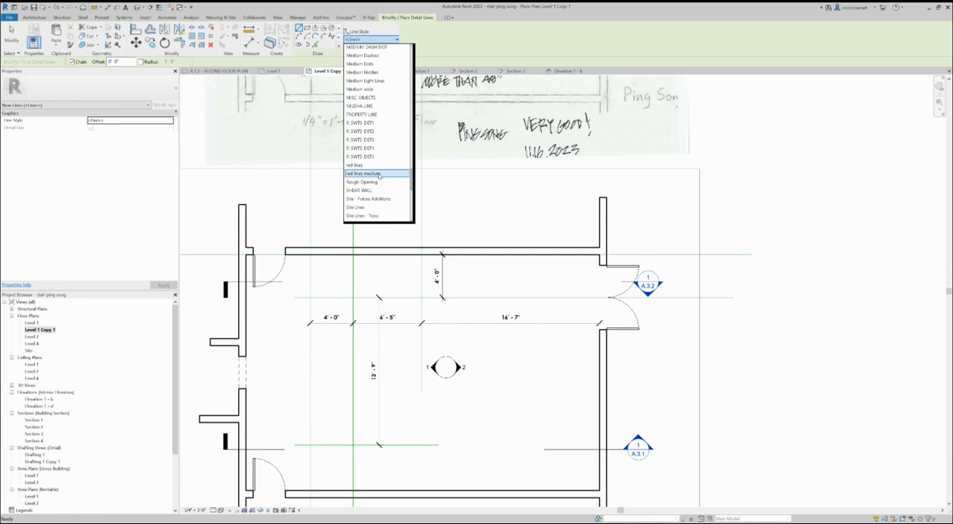
{"action": "left_click", "coordinate": [379, 173]}
{"action": "left_click", "coordinate": [421, 254]}
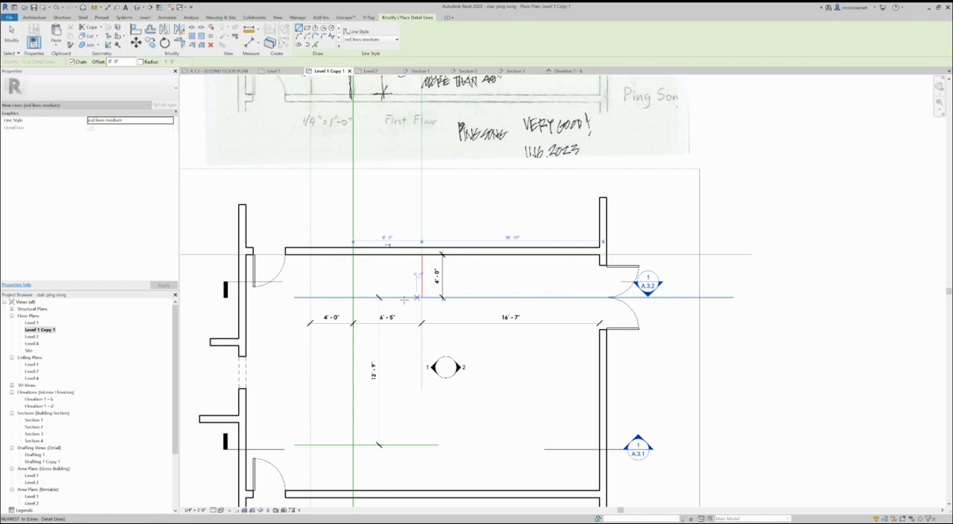
{"action": "left_click", "coordinate": [421, 297]}
{"action": "left_click", "coordinate": [352, 297]}
{"action": "key", "text": "Escape"}
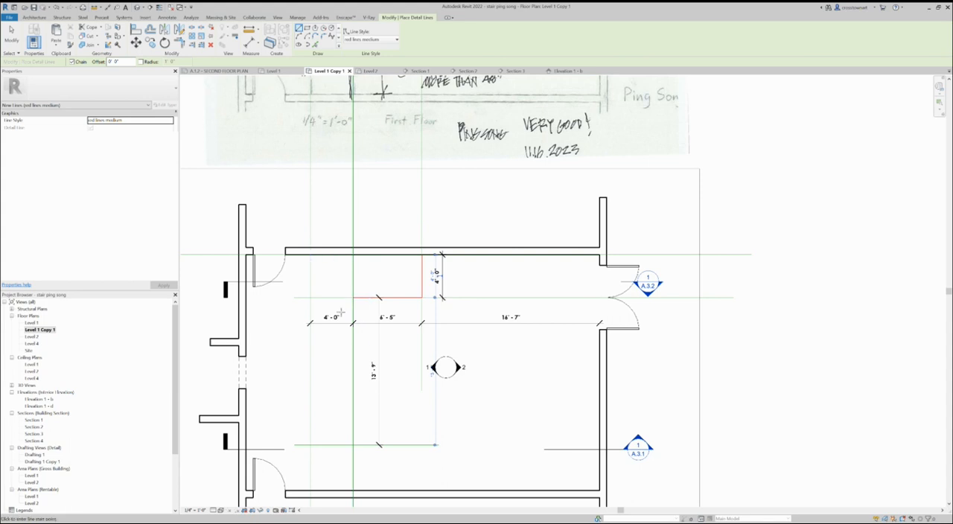
- Draw a 4'-0" square detail rectangle for the corner landing between the two left vertical guides, against the upper wall
{"action": "left_click", "coordinate": [307, 28]}
{"action": "left_click", "coordinate": [311, 255]}
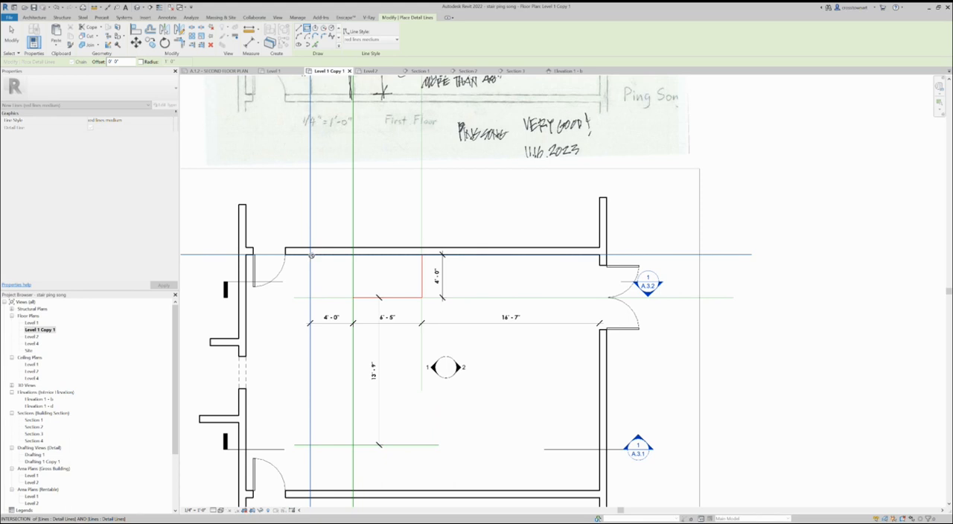
{"action": "left_click", "coordinate": [353, 298]}
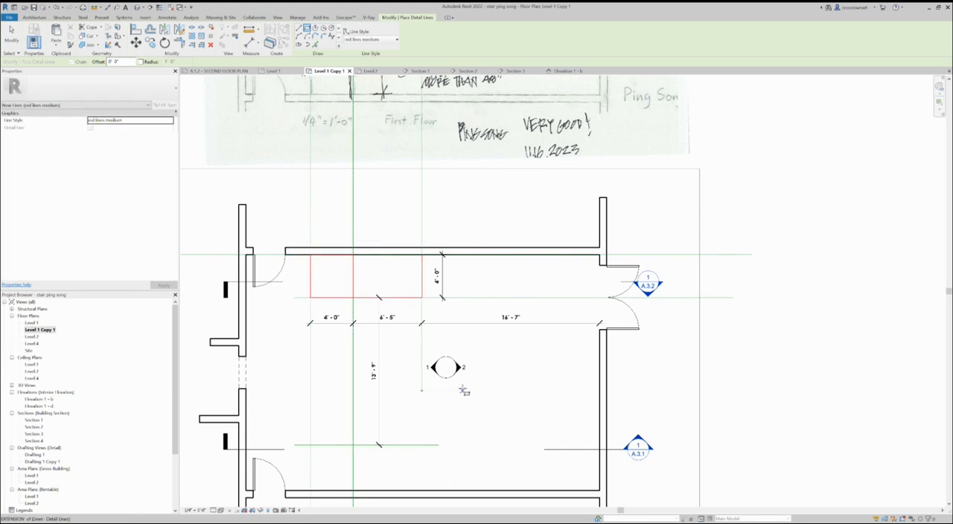
- Draw a detail rectangle for the long stair run below the landing and align its lower edge with the lowest guide line
{"action": "left_click", "coordinate": [354, 297]}
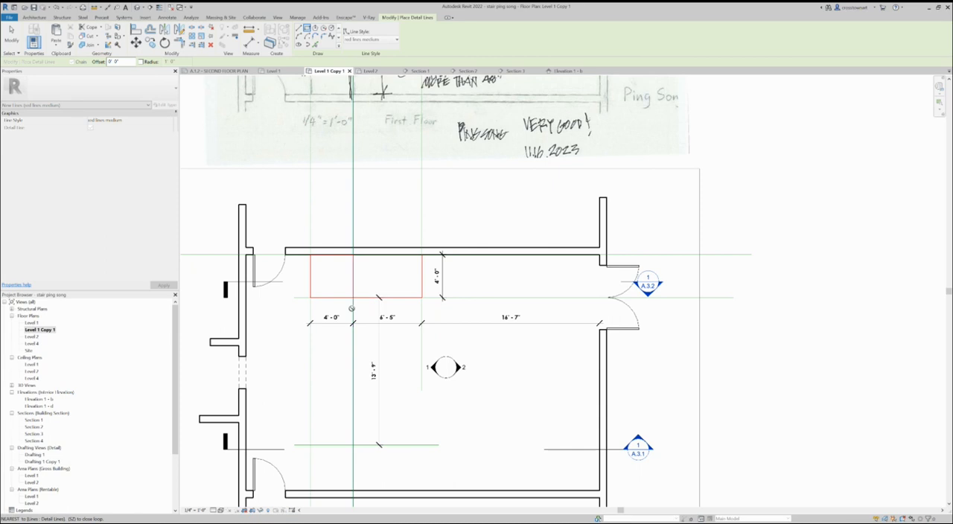
{"action": "left_click", "coordinate": [310, 448]}
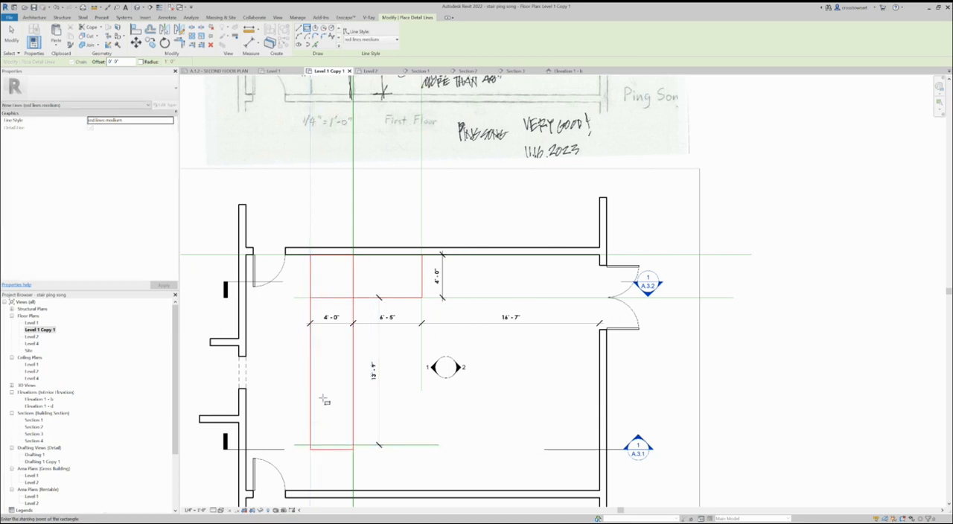
{"action": "left_click", "coordinate": [11, 36]}
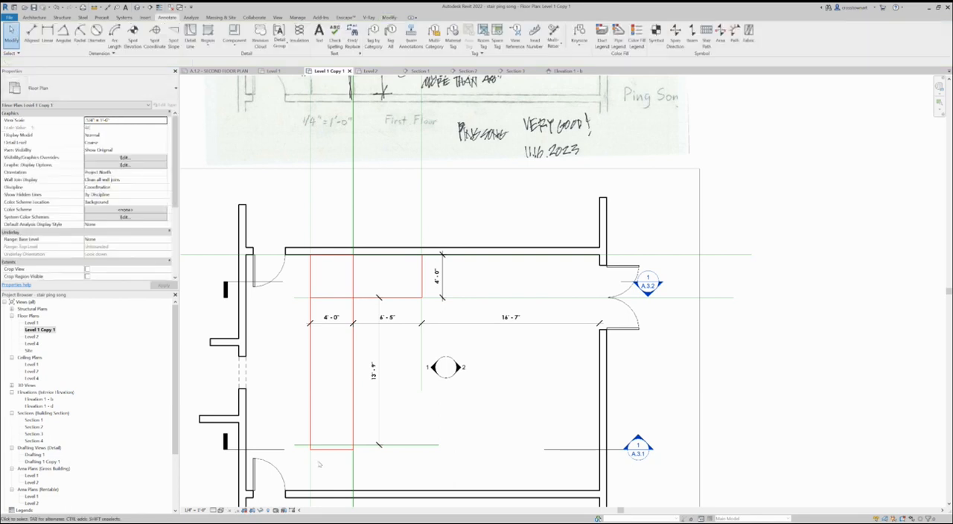
{"action": "left_click_drag", "start_coordinate": [326, 451], "coordinate": [323, 447]}
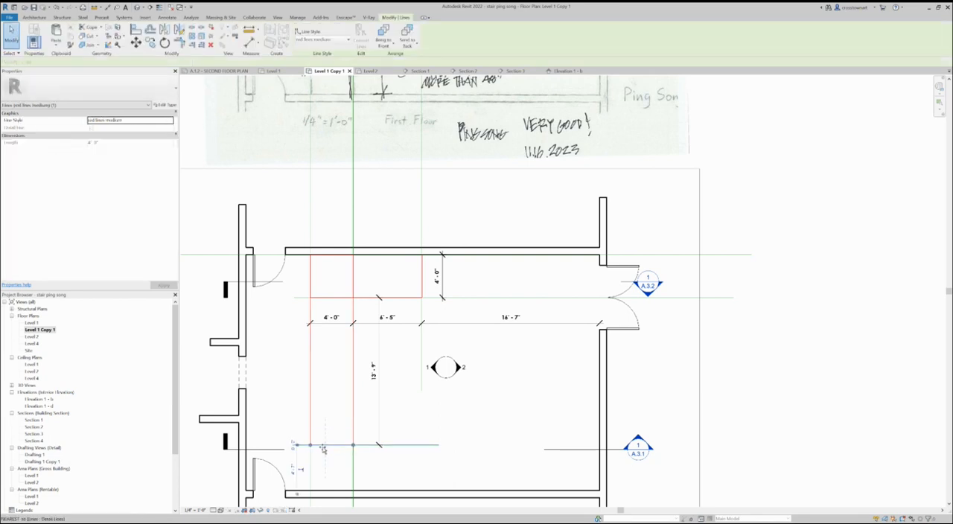
{"action": "left_click", "coordinate": [426, 421]}
- Move the vertical 13'-9" dimension closer to the long stair run's right edge
{"action": "scroll", "coordinate": [309, 428], "scroll_direction": "down", "scroll_amount": 2}
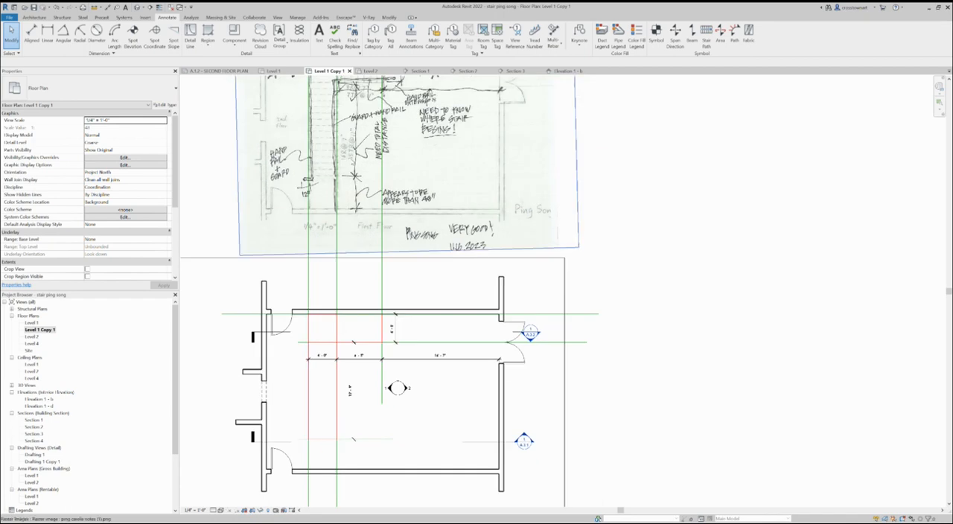
{"action": "scroll", "coordinate": [336, 443], "scroll_direction": "up", "scroll_amount": 1}
{"action": "left_click", "coordinate": [355, 420]}
{"action": "left_click", "coordinate": [355, 409]}
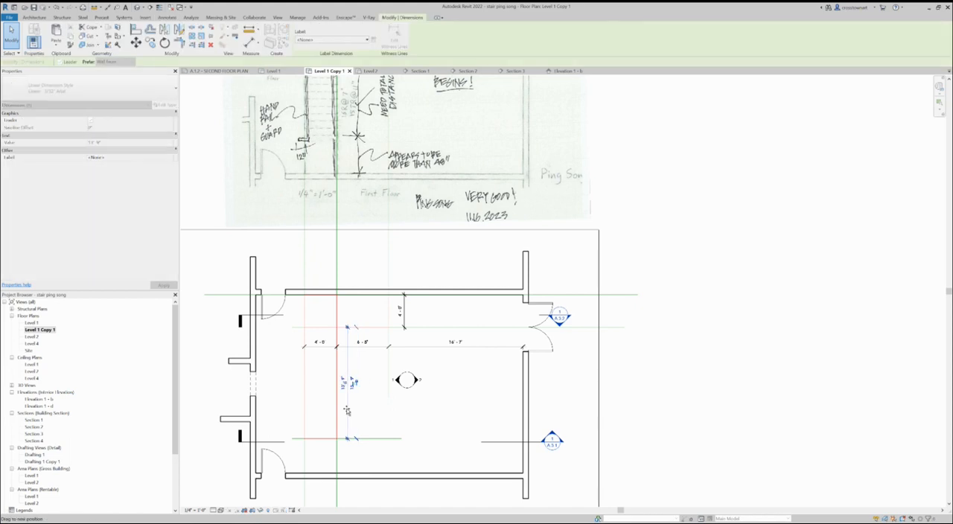
{"action": "key", "text": "Escape"}
- Add the text 15 TR @ 11" below the value of the long stair run's dimension
{"action": "scroll", "coordinate": [365, 410], "scroll_direction": "up", "scroll_amount": 1}
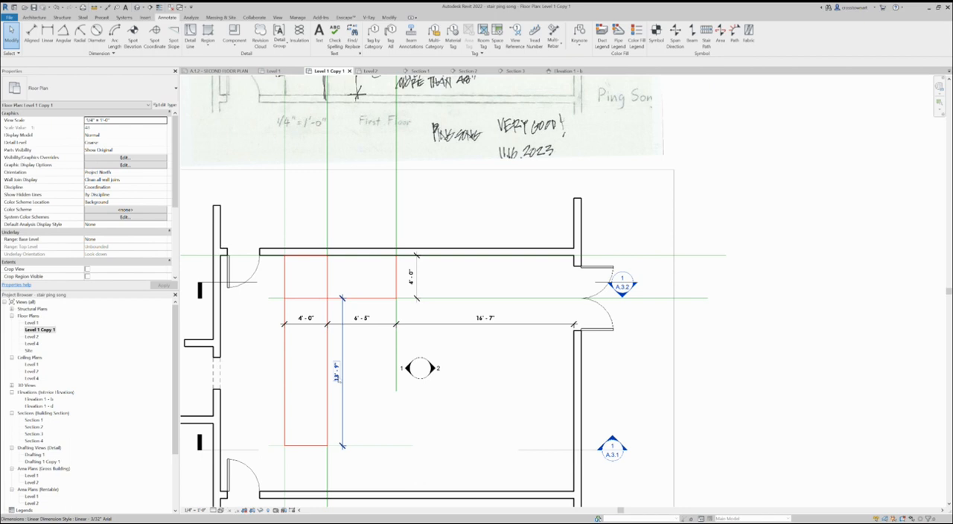
{"action": "left_click", "coordinate": [335, 374]}
{"action": "left_click", "coordinate": [336, 376]}
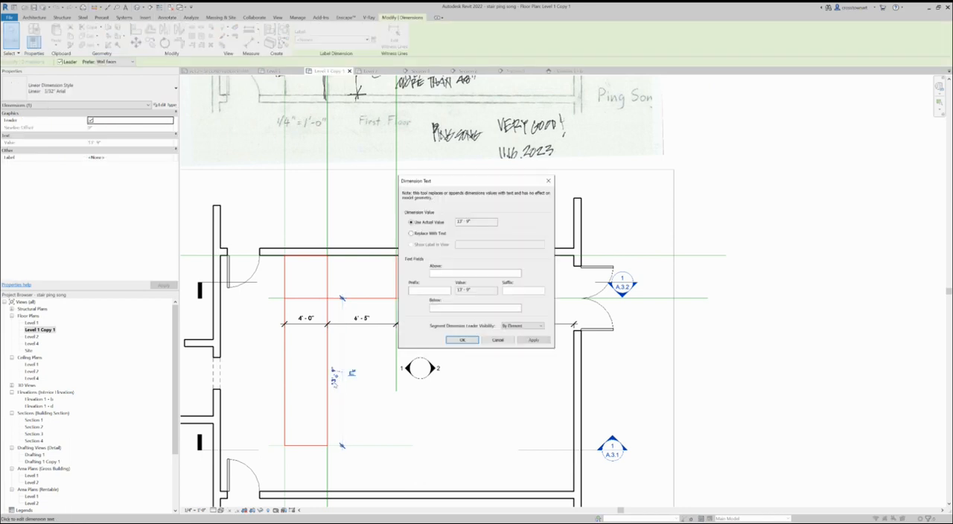
{"action": "left_click", "coordinate": [432, 309]}
{"action": "type", "text": "13'"}
{"action": "left_click", "coordinate": [459, 339]}
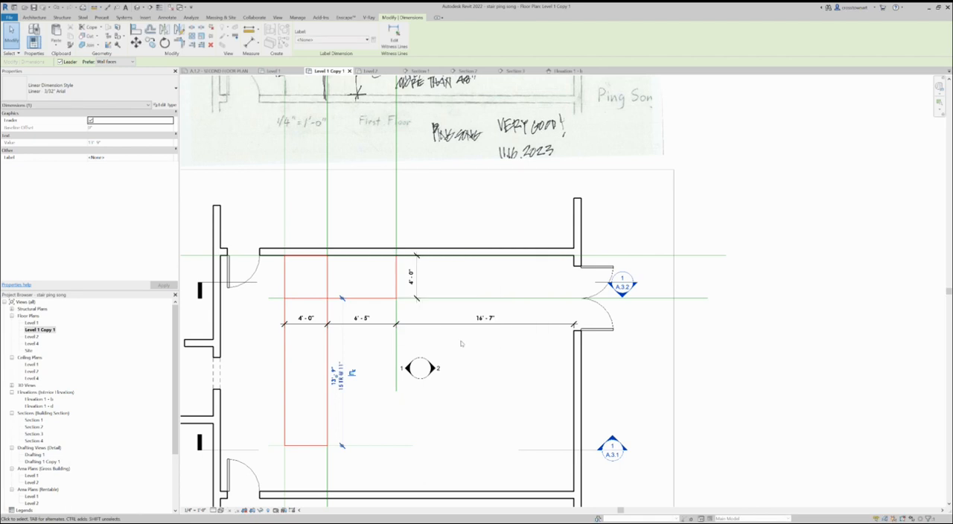
{"action": "left_click", "coordinate": [383, 410]}
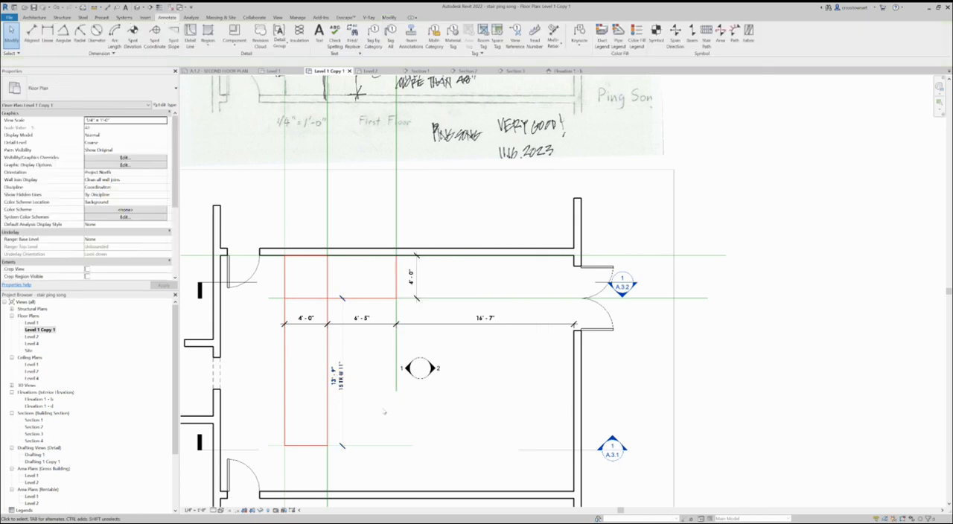
- Add the text 7 TR @ 11" below the value of the upper stair run's 6'-5" dimension
{"action": "left_click", "coordinate": [374, 325]}
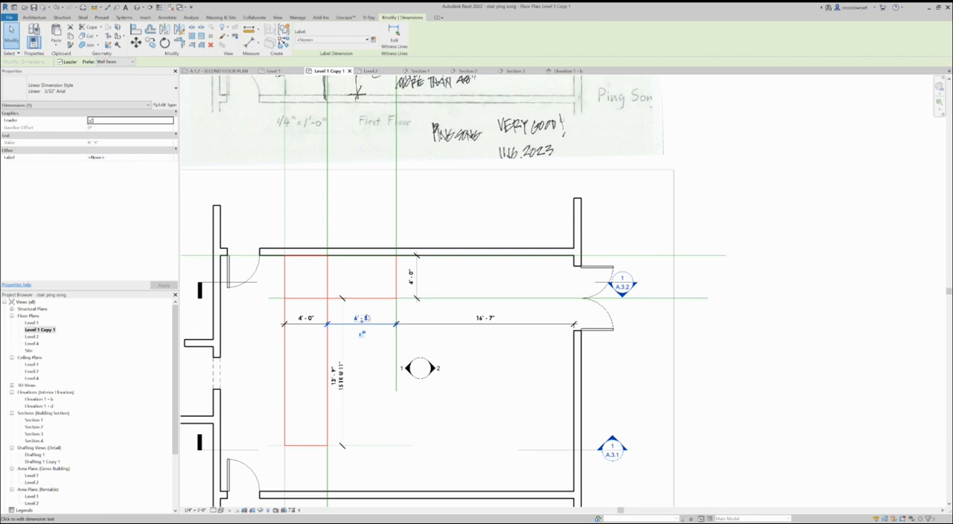
{"action": "left_click", "coordinate": [361, 318]}
{"action": "left_click", "coordinate": [436, 306]}
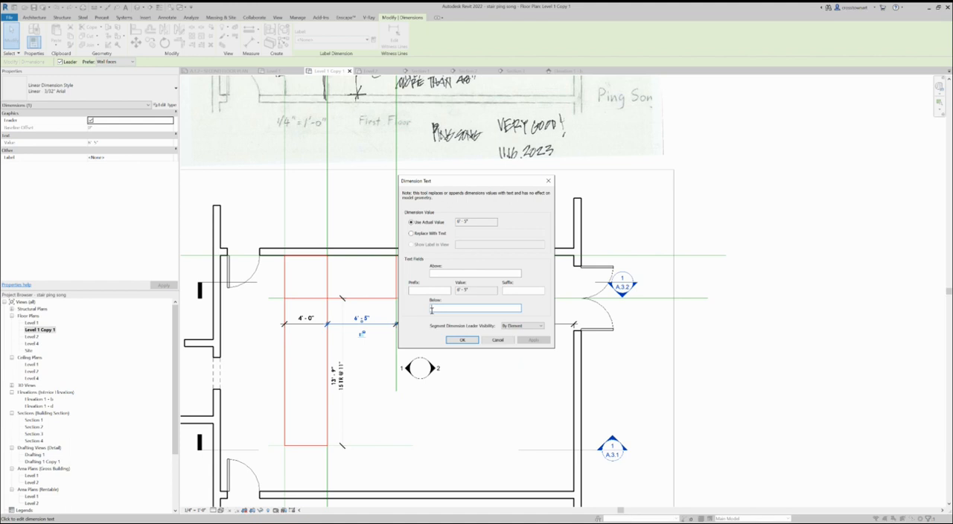
{"action": "type", "text": "F"}
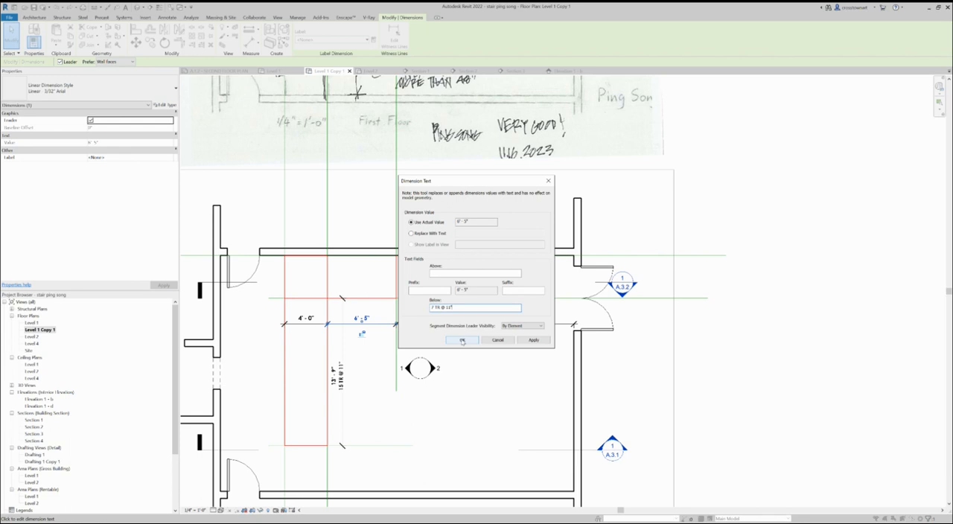
{"action": "left_click", "coordinate": [454, 340]}
{"action": "left_click", "coordinate": [388, 363]}
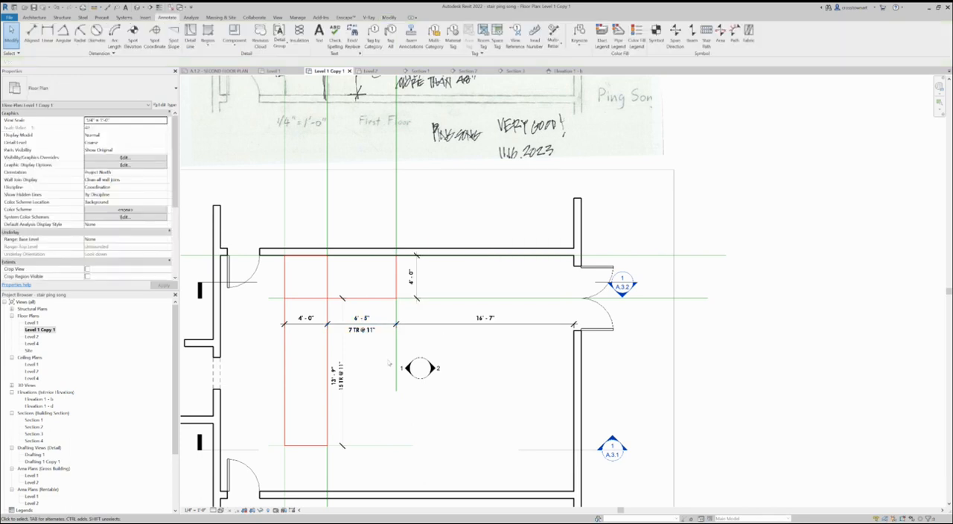
{"action": "scroll", "coordinate": [393, 415], "scroll_direction": "down", "scroll_amount": 1}
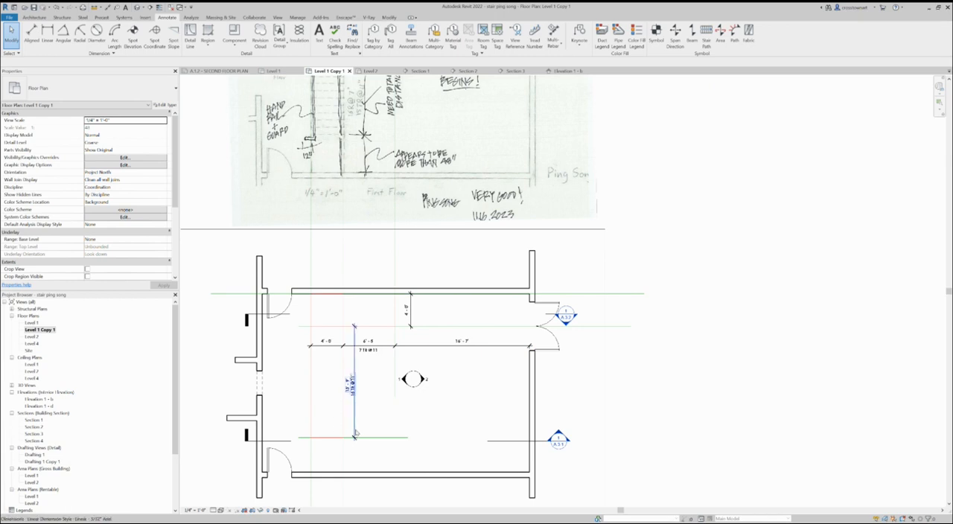
- Draw a red detail line extending the long stair run's right edge from the lowest guide line down to the lower wall's inner face
{"action": "scroll", "coordinate": [360, 440], "scroll_direction": "down", "scroll_amount": 1}
{"action": "scroll", "coordinate": [344, 369], "scroll_direction": "up", "scroll_amount": 2}
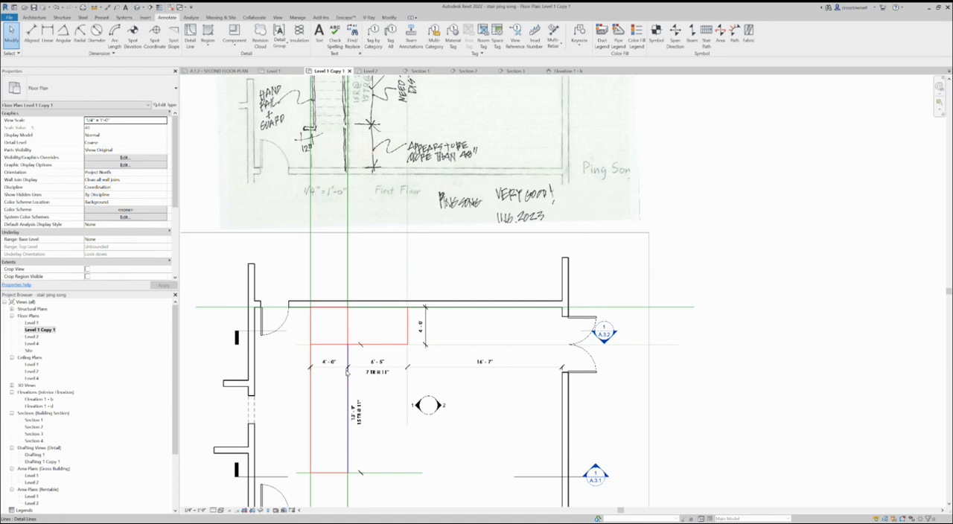
{"action": "scroll", "coordinate": [384, 328], "scroll_direction": "down", "scroll_amount": 1}
{"action": "scroll", "coordinate": [350, 481], "scroll_direction": "up", "scroll_amount": 1}
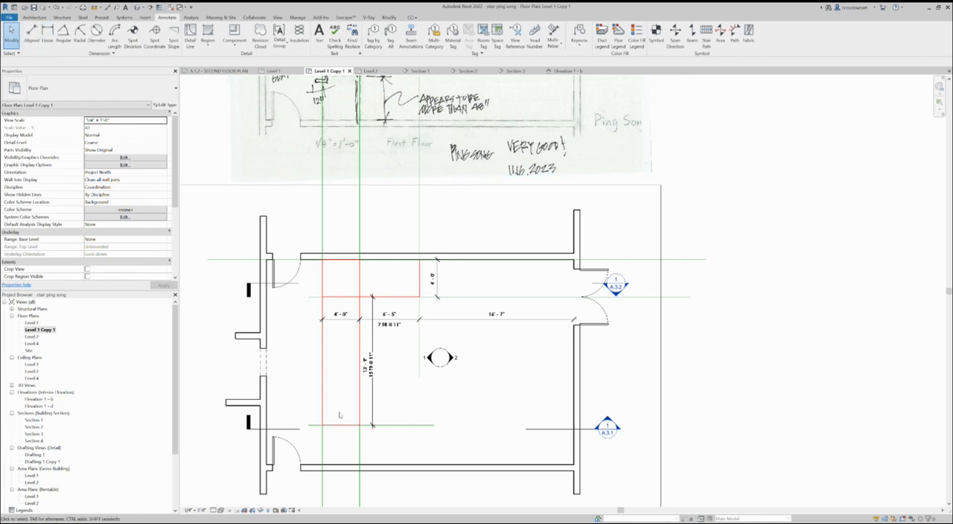
{"action": "scroll", "coordinate": [345, 488], "scroll_direction": "up", "scroll_amount": 1}
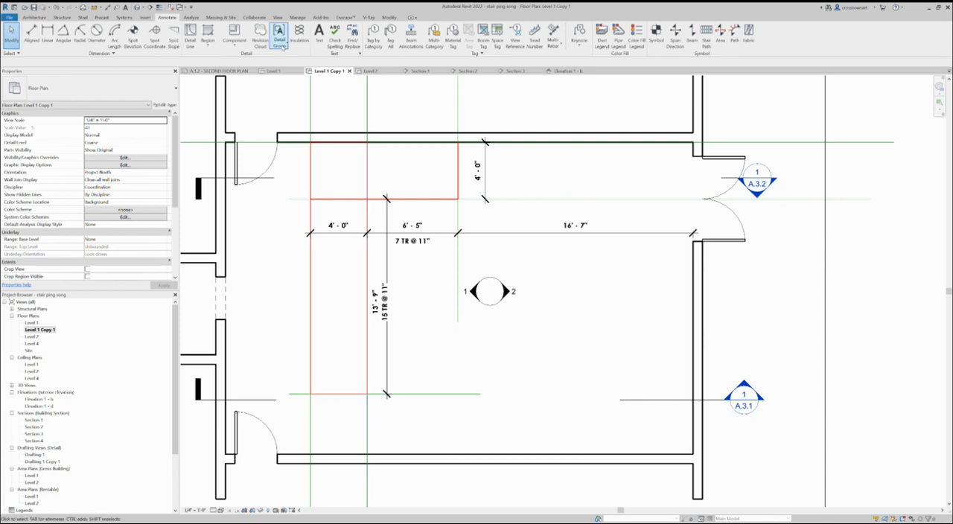
{"action": "left_click", "coordinate": [190, 34]}
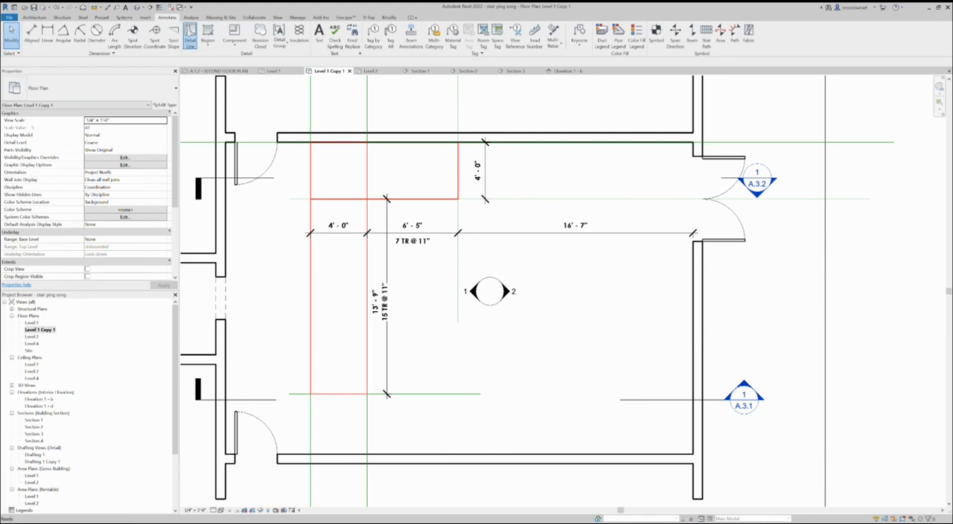
{"action": "left_click", "coordinate": [384, 394]}
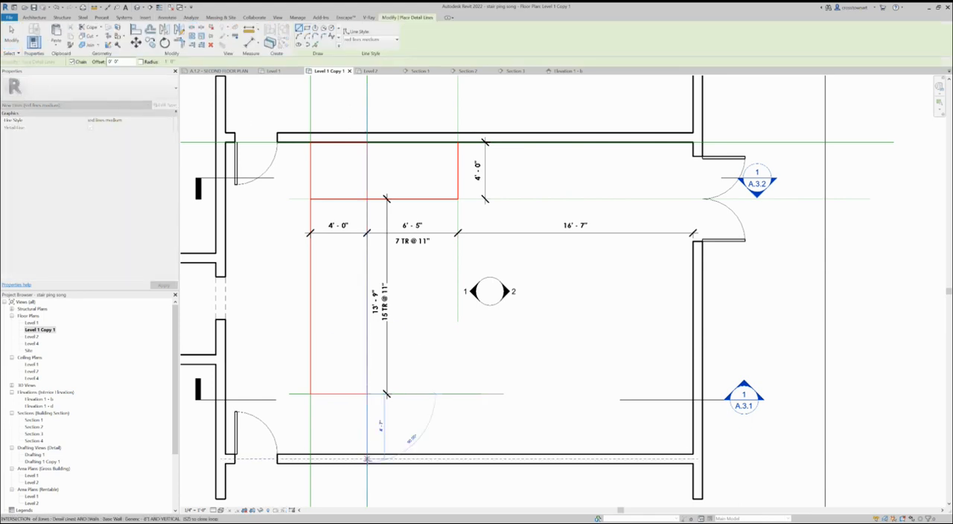
{"action": "left_click", "coordinate": [367, 454]}
{"action": "key", "text": "Escape"}
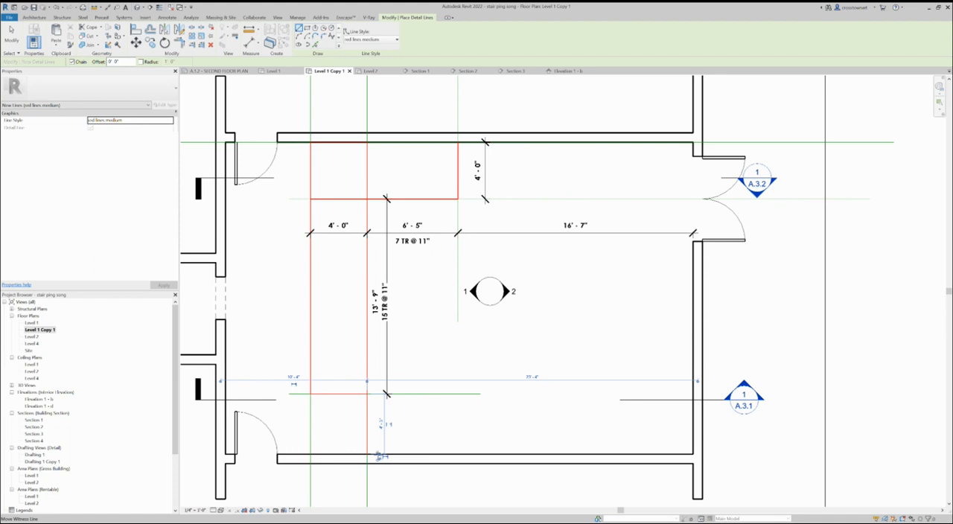
- Outline the landing area in red along the lower wall, up the elevator-side wall and across the upper wall to the stair
{"action": "left_click", "coordinate": [367, 454]}
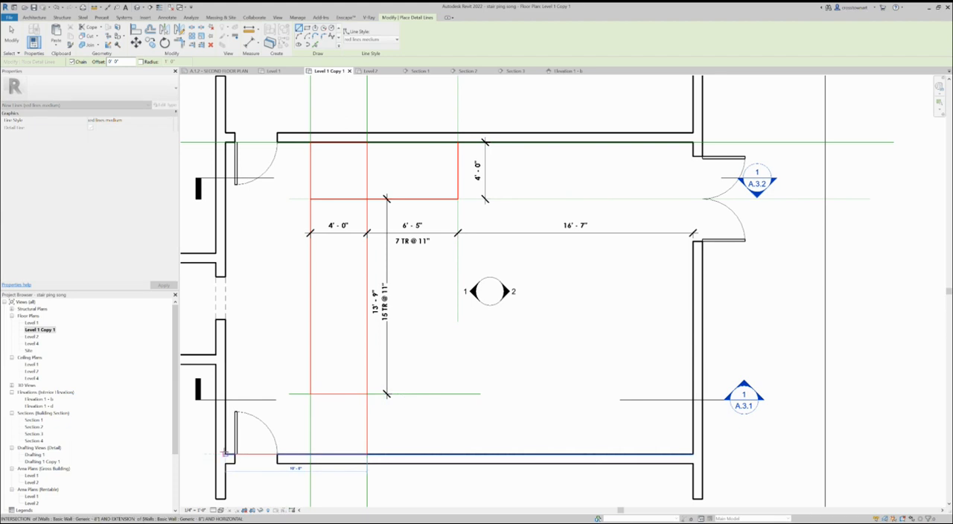
{"action": "left_click", "coordinate": [226, 454]}
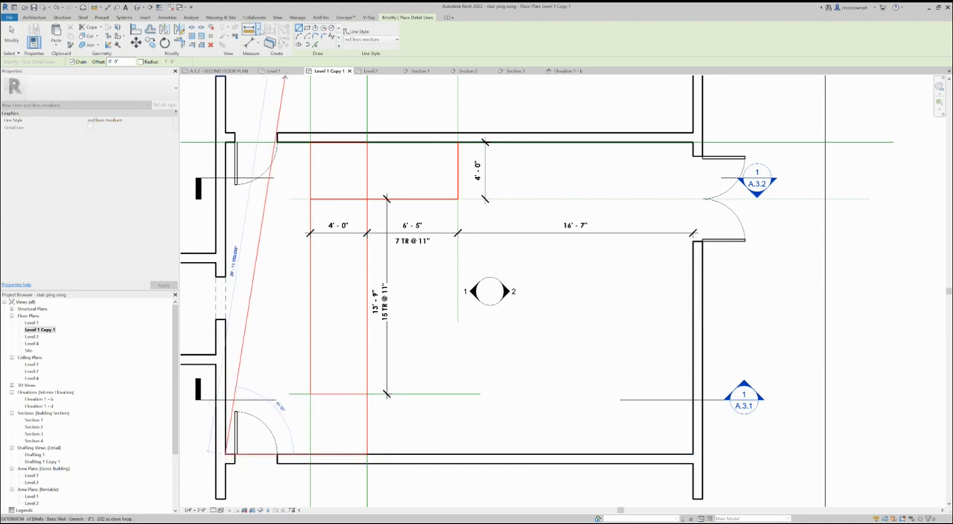
{"action": "left_click", "coordinate": [225, 140]}
{"action": "key", "text": "Escape"}
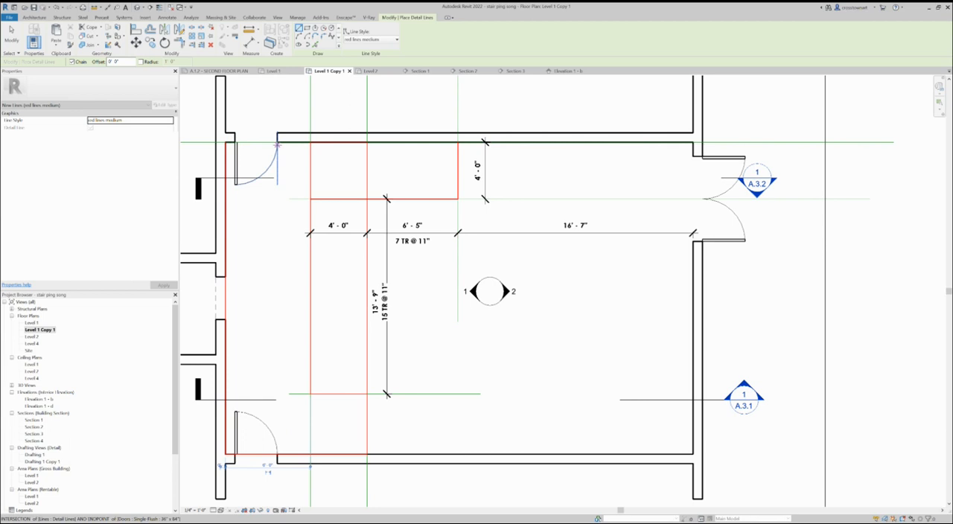
{"action": "left_click", "coordinate": [225, 141]}
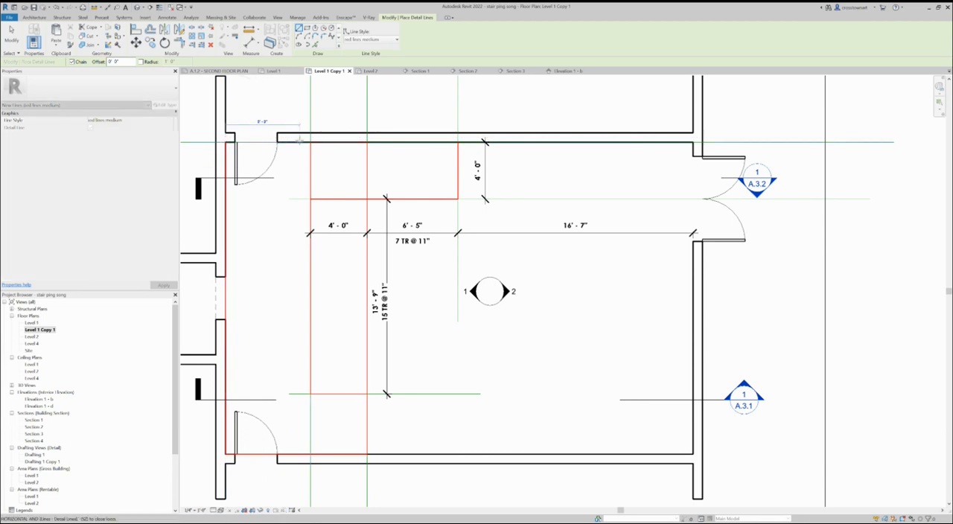
{"action": "key", "text": "Escape"}
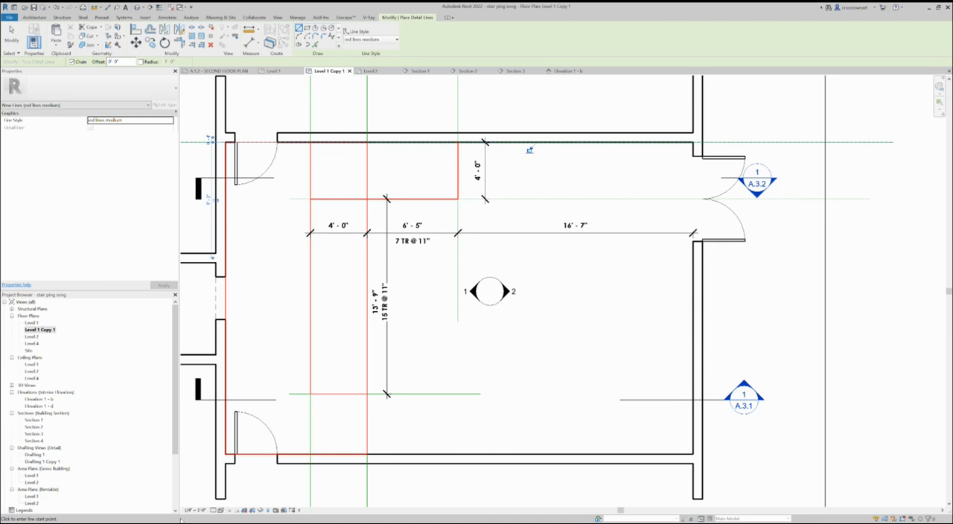
- Start a stair located by Exterior Support: Right, 4'-0" wide, and place its first run along the upper wall across the 6'-5" outline
{"action": "scroll", "coordinate": [410, 413], "scroll_direction": "down", "scroll_amount": 2}
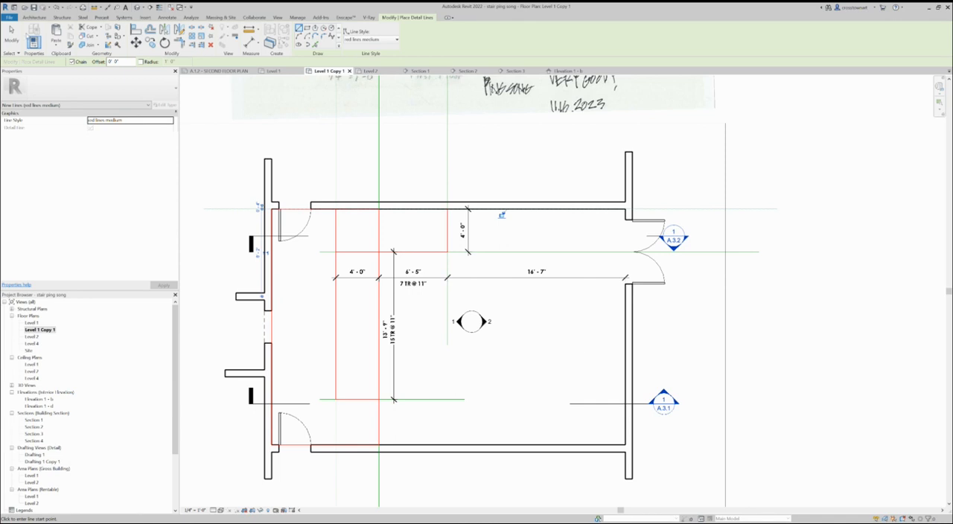
{"action": "left_click", "coordinate": [34, 17]}
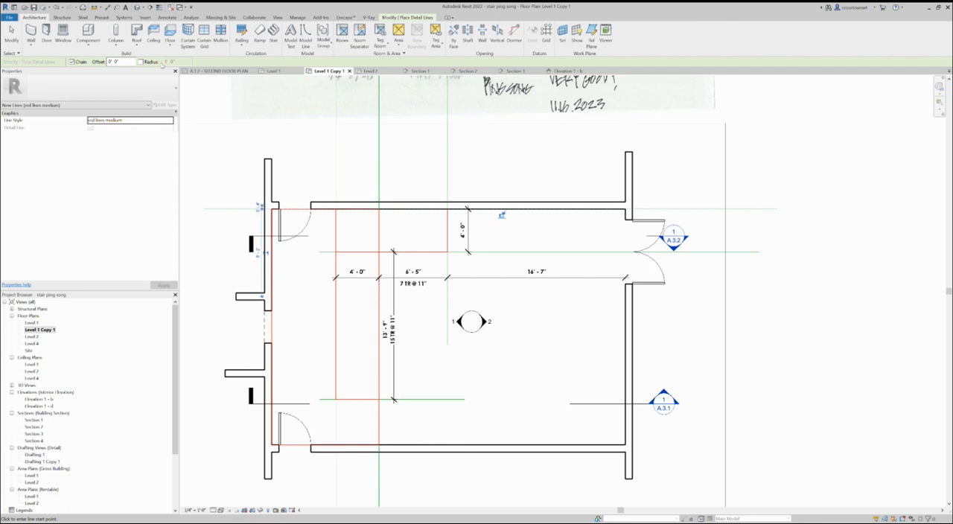
{"action": "left_click", "coordinate": [273, 32]}
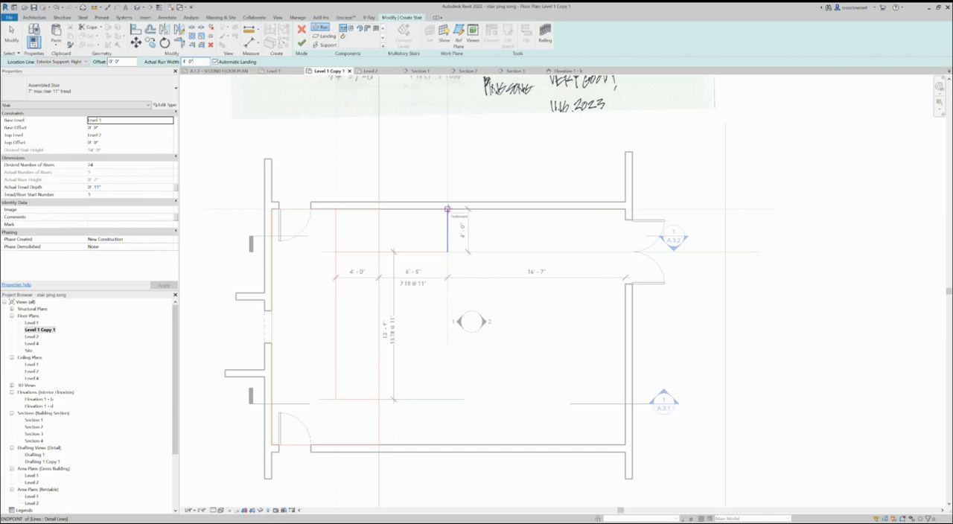
{"action": "left_click", "coordinate": [447, 209]}
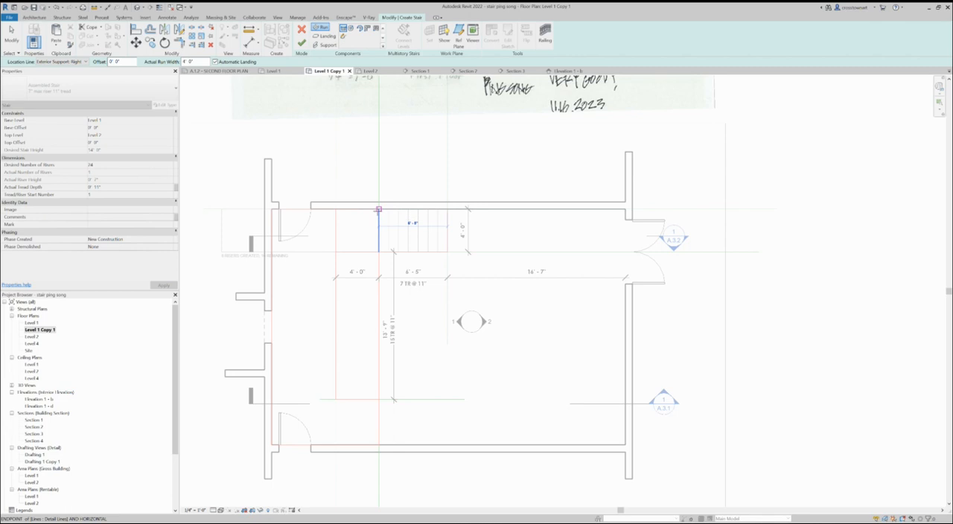
{"action": "scroll", "coordinate": [378, 210], "scroll_direction": "up", "scroll_amount": 5}
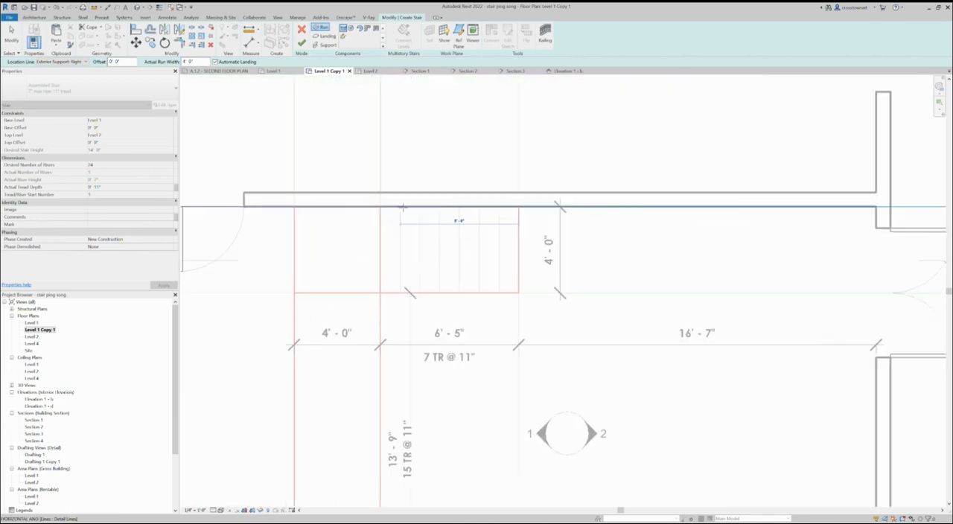
{"action": "scroll", "coordinate": [402, 208], "scroll_direction": "down", "scroll_amount": 3}
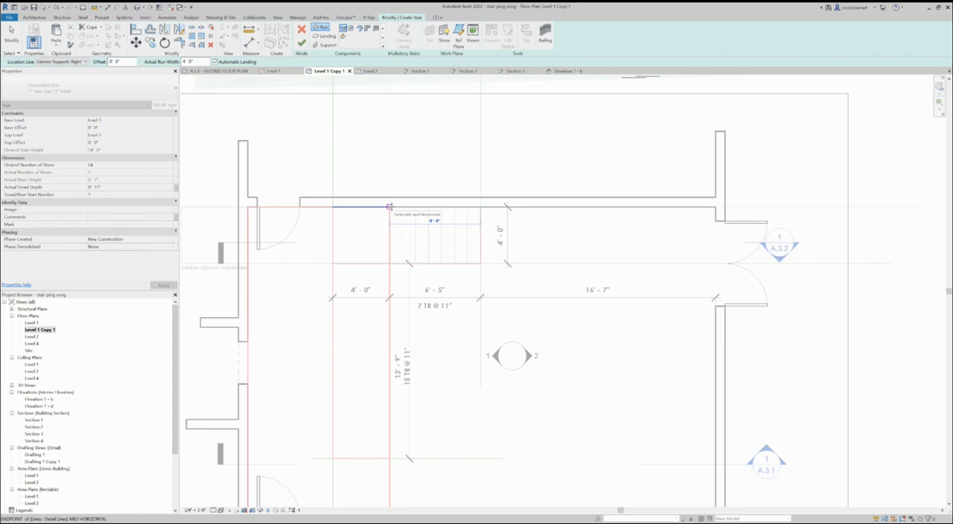
{"action": "left_click", "coordinate": [389, 206]}
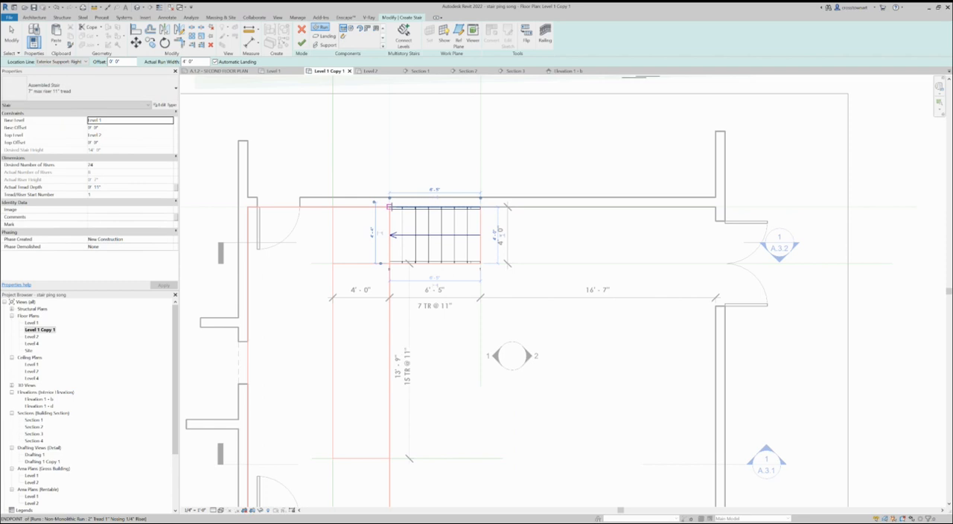
- Place the long second run down the left outline from the corner landing using the remaining risers, and finish the stair
{"action": "left_click", "coordinate": [333, 263]}
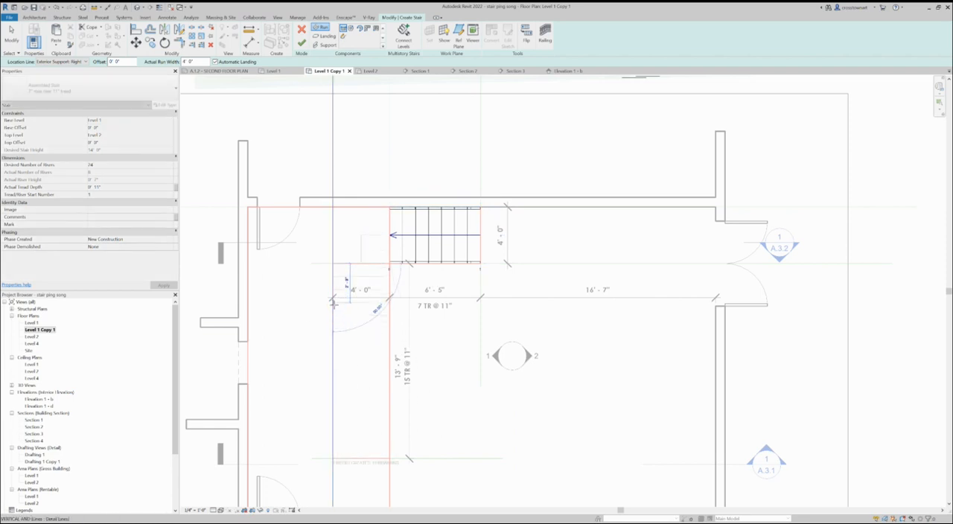
{"action": "scroll", "coordinate": [333, 301], "scroll_direction": "down", "scroll_amount": 2}
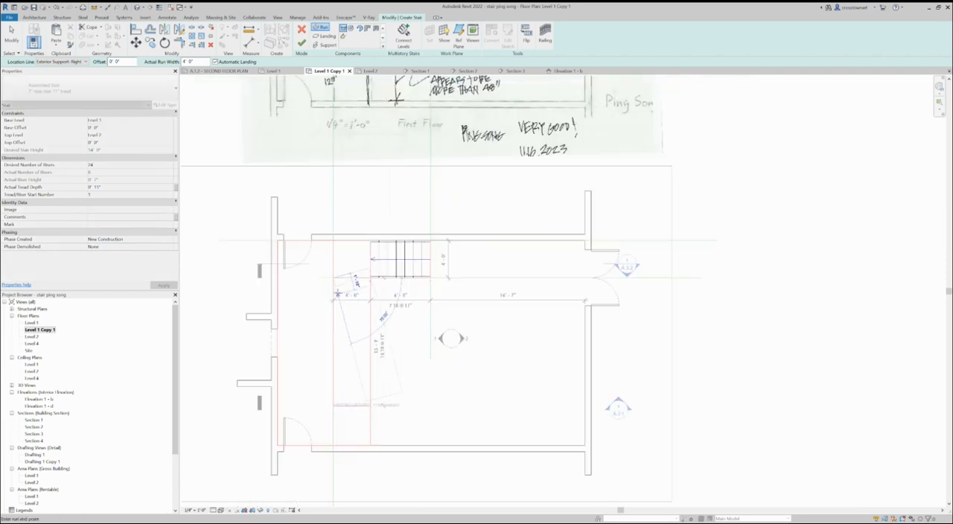
{"action": "left_click", "coordinate": [333, 427]}
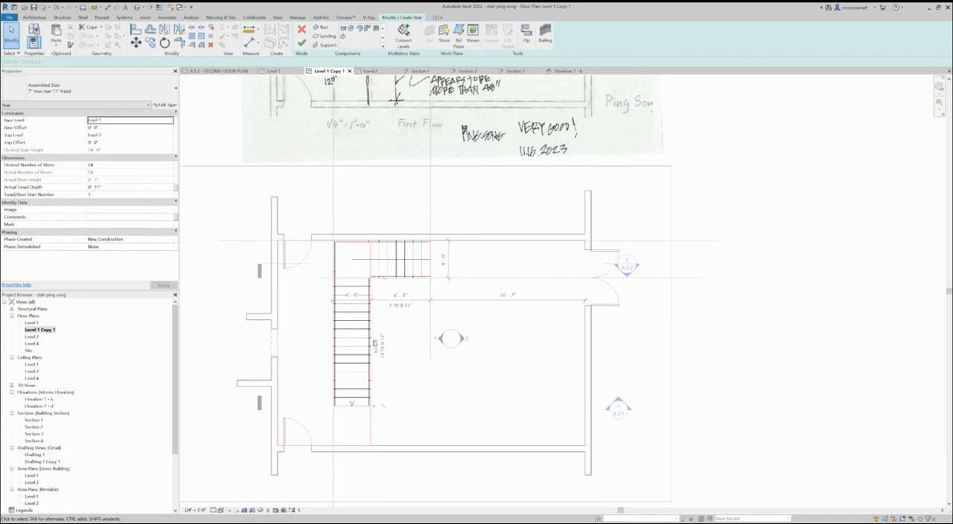
{"action": "scroll", "coordinate": [375, 341], "scroll_direction": "up", "scroll_amount": 3}
{"action": "scroll", "coordinate": [476, 222], "scroll_direction": "down", "scroll_amount": 3}
{"action": "scroll", "coordinate": [430, 273], "scroll_direction": "up", "scroll_amount": 2}
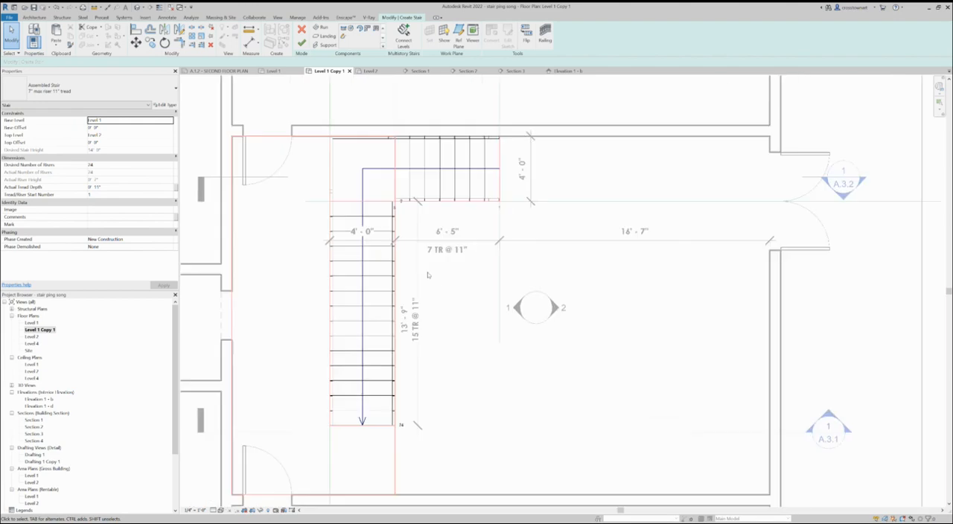
{"action": "scroll", "coordinate": [447, 320], "scroll_direction": "down", "scroll_amount": 1}
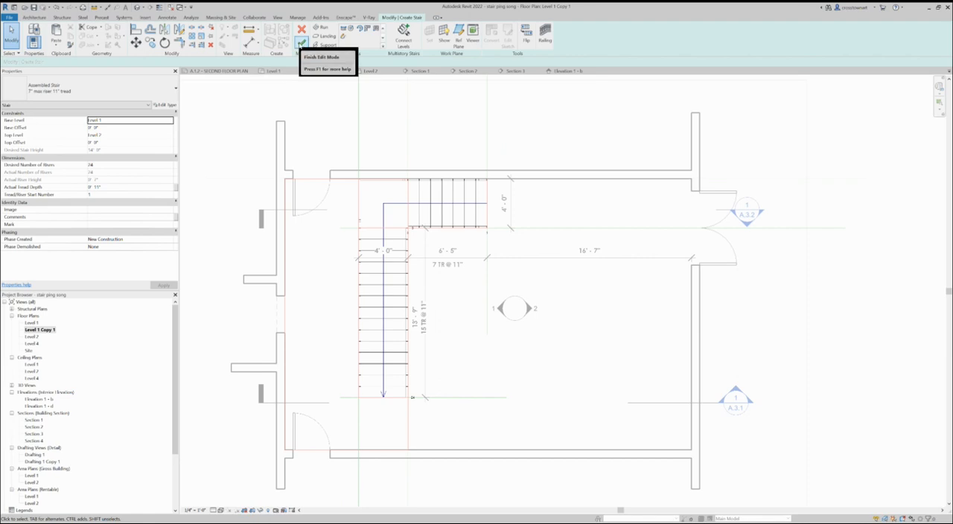
{"action": "left_click", "coordinate": [301, 45]}
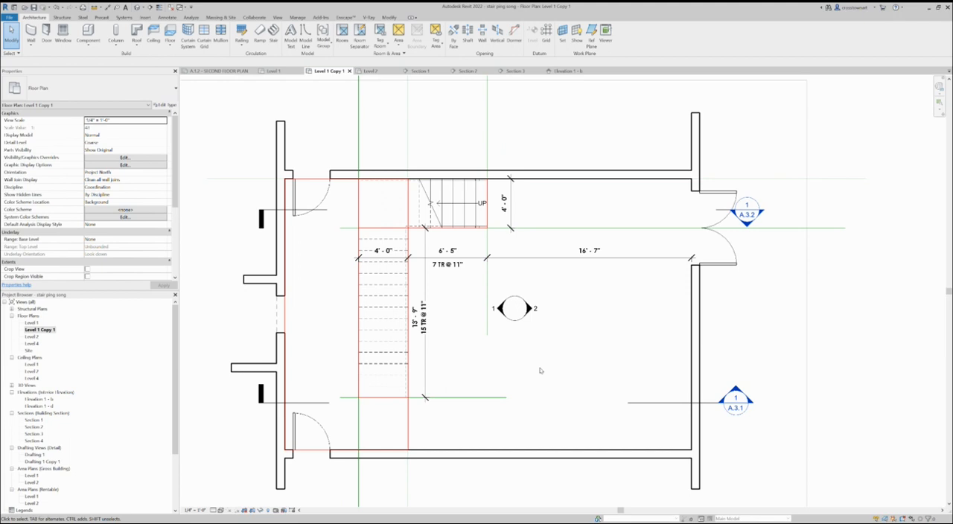
- Inspect the view extents of the two building sections that cut across the stair plan
{"action": "scroll", "coordinate": [426, 367], "scroll_direction": "down", "scroll_amount": 2}
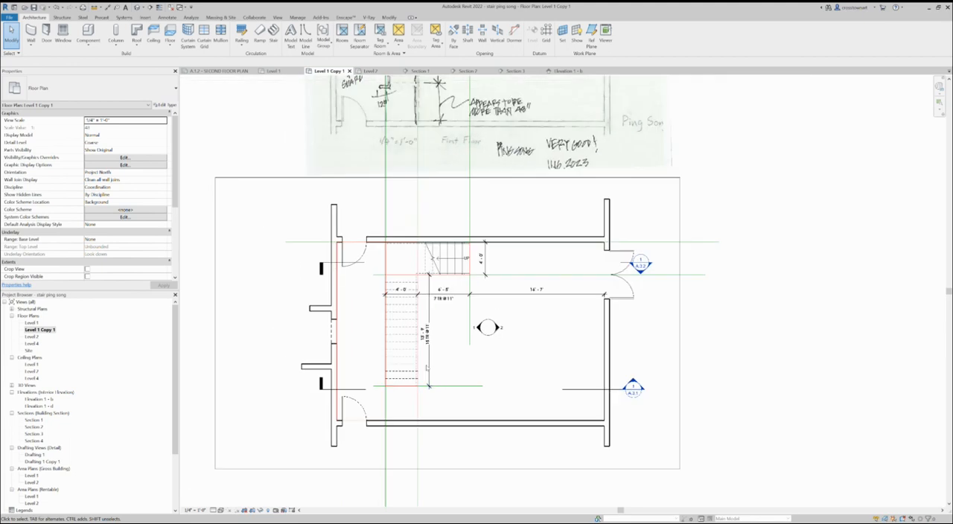
{"action": "scroll", "coordinate": [445, 333], "scroll_direction": "up", "scroll_amount": 2}
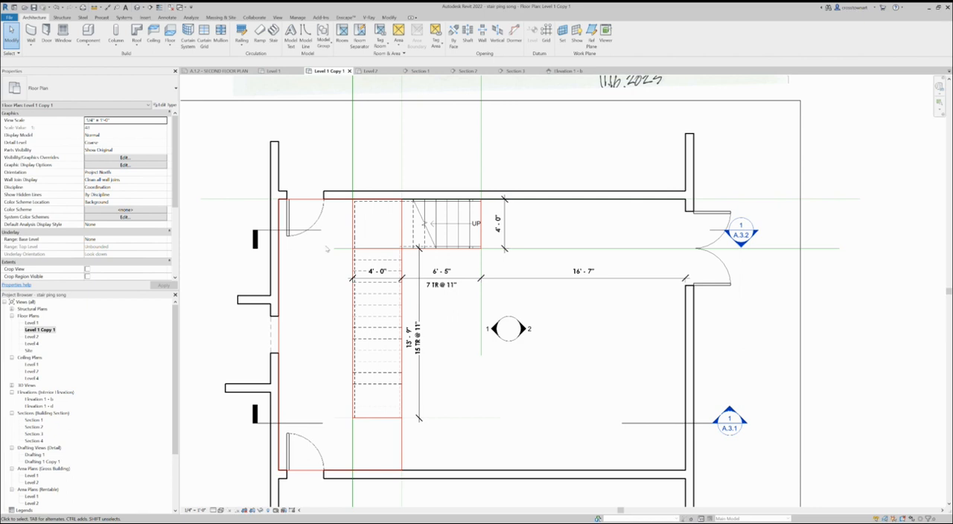
{"action": "left_click", "coordinate": [313, 231]}
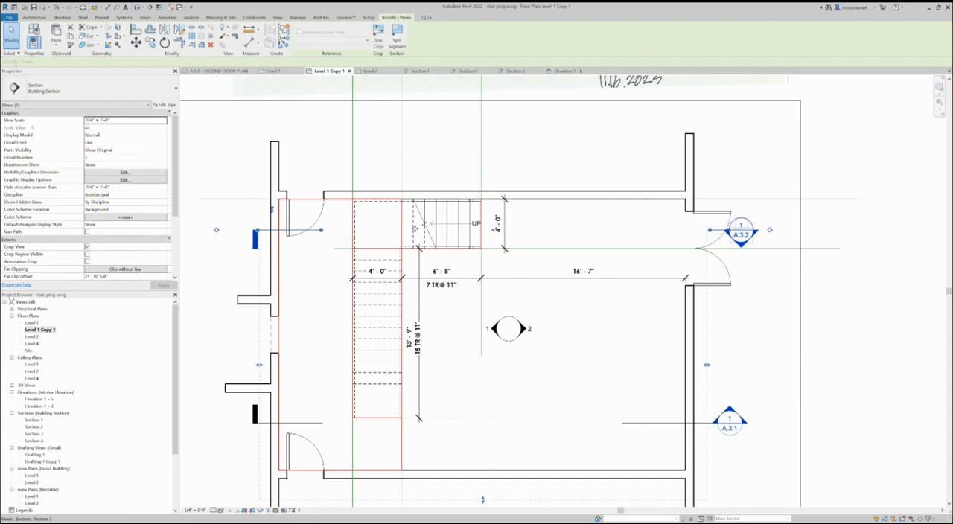
{"action": "scroll", "coordinate": [435, 324], "scroll_direction": "down", "scroll_amount": 2}
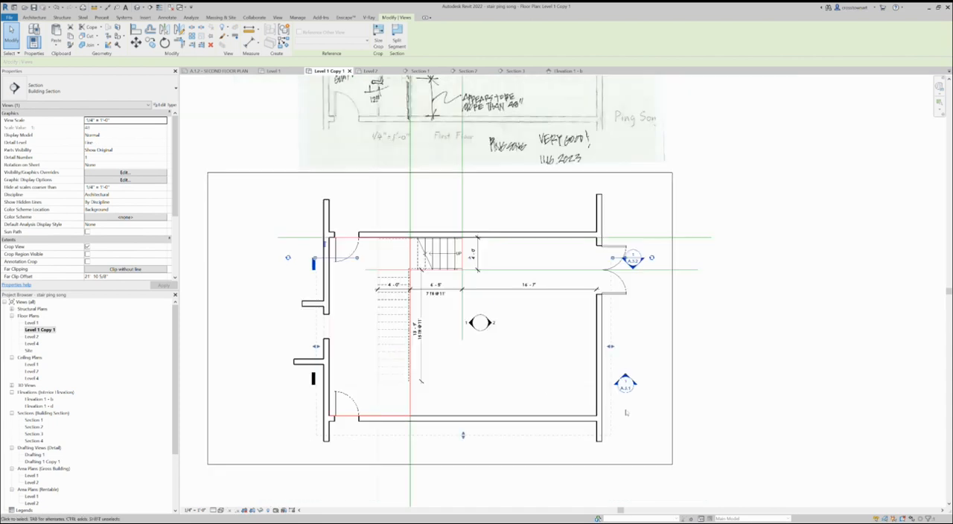
{"action": "left_click", "coordinate": [588, 386]}
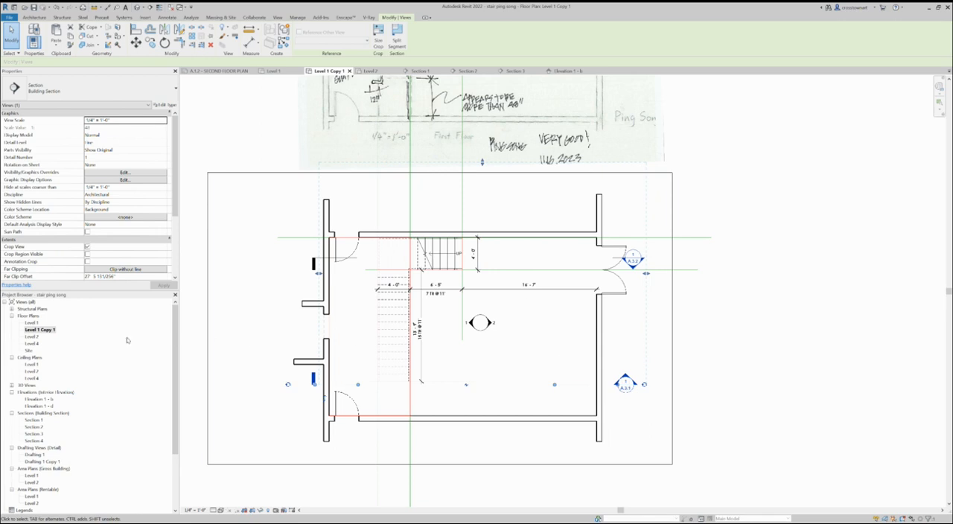
- Open the Level 2 floor plan and edit the boundary of the landing floor
{"action": "double_click", "coordinate": [30, 337]}
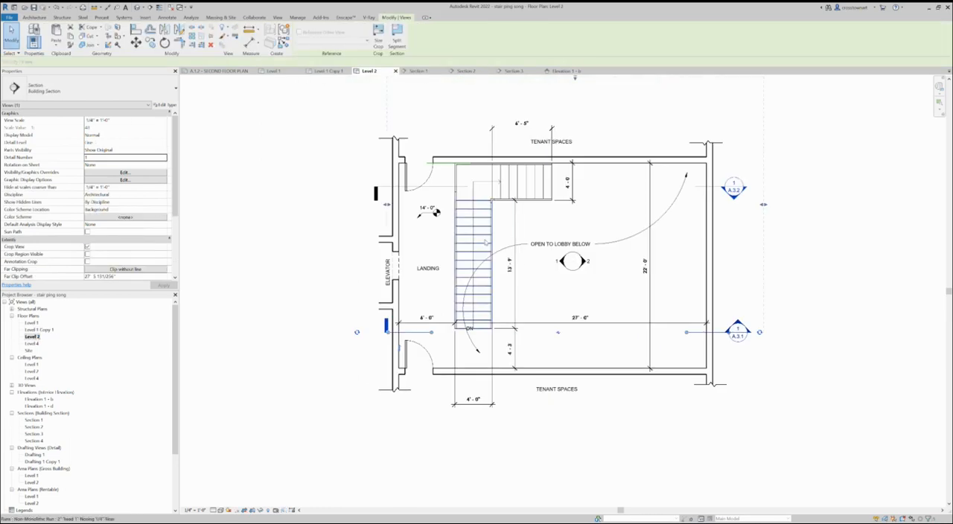
{"action": "scroll", "coordinate": [481, 336], "scroll_direction": "up", "scroll_amount": 2}
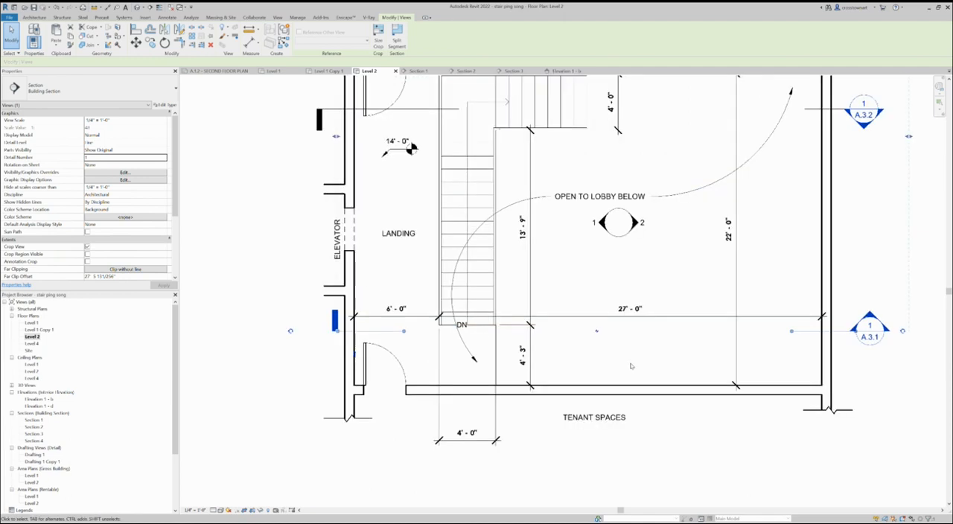
{"action": "scroll", "coordinate": [542, 390], "scroll_direction": "down", "scroll_amount": 2}
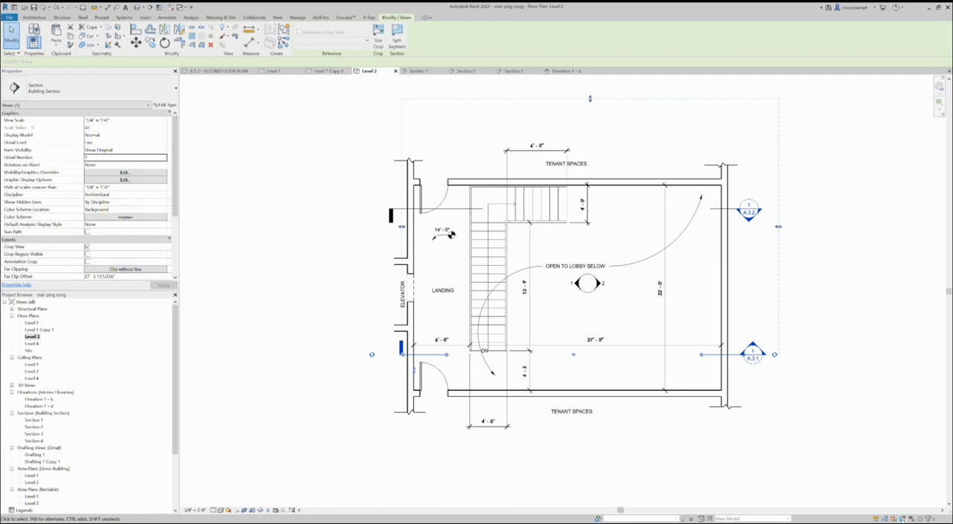
{"action": "left_click", "coordinate": [449, 317]}
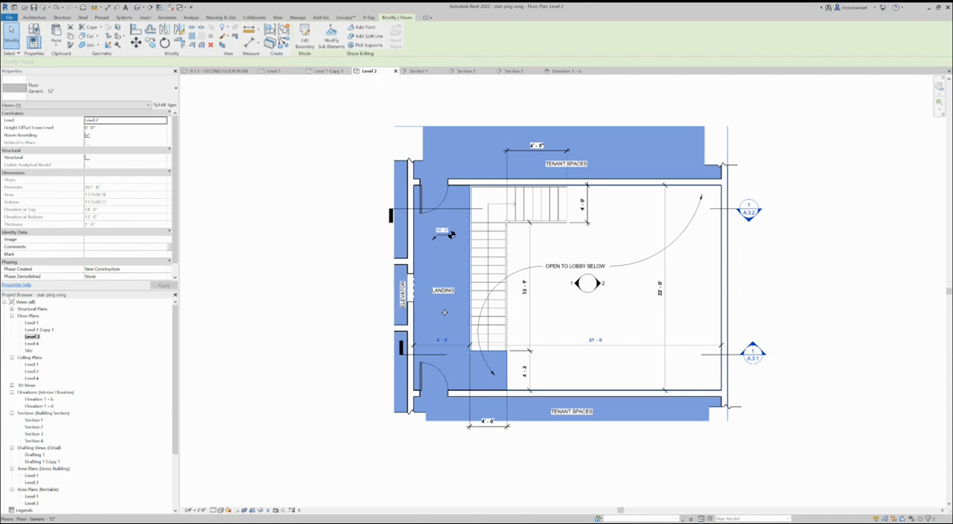
{"action": "scroll", "coordinate": [476, 372], "scroll_direction": "up", "scroll_amount": 5}
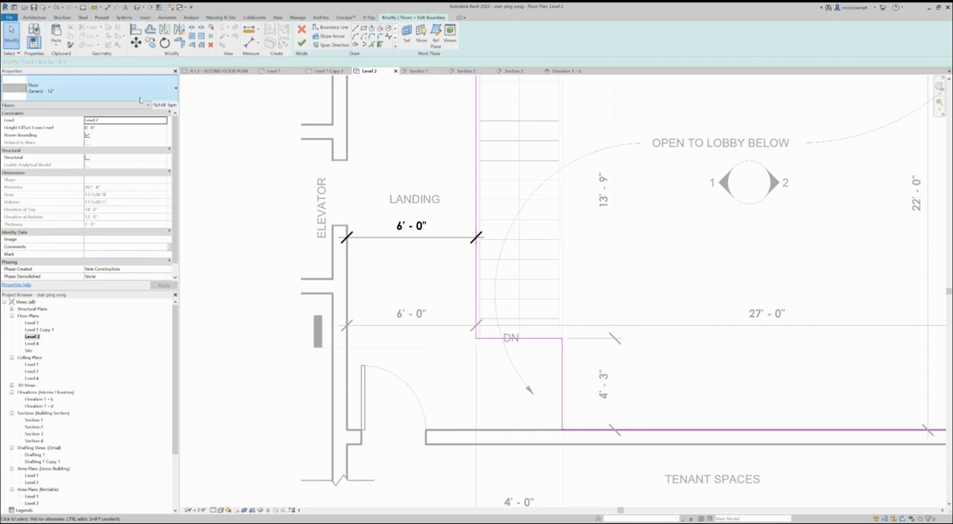
- Add an aligned dimension from the landing floor's edge at the stair top to the lower wall, placed beside the door
{"action": "left_click", "coordinate": [167, 18]}
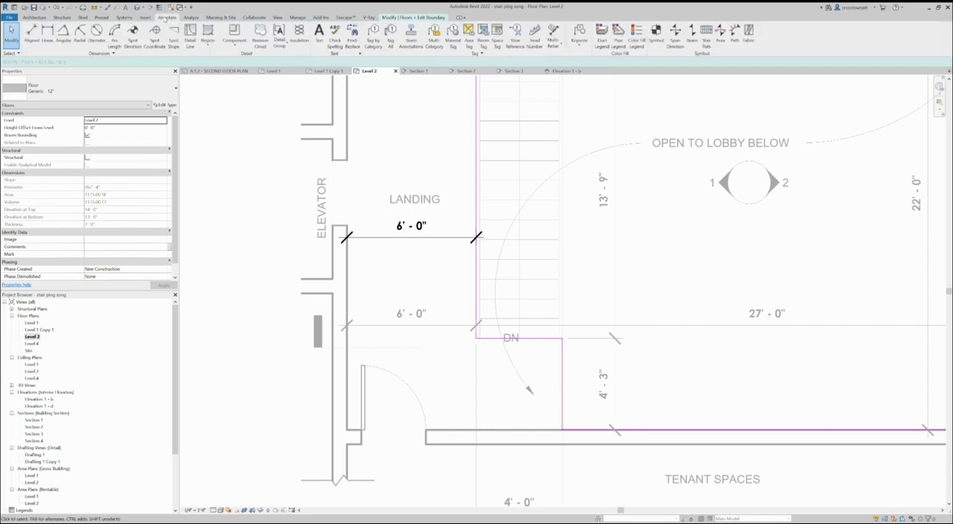
{"action": "left_click", "coordinate": [32, 33]}
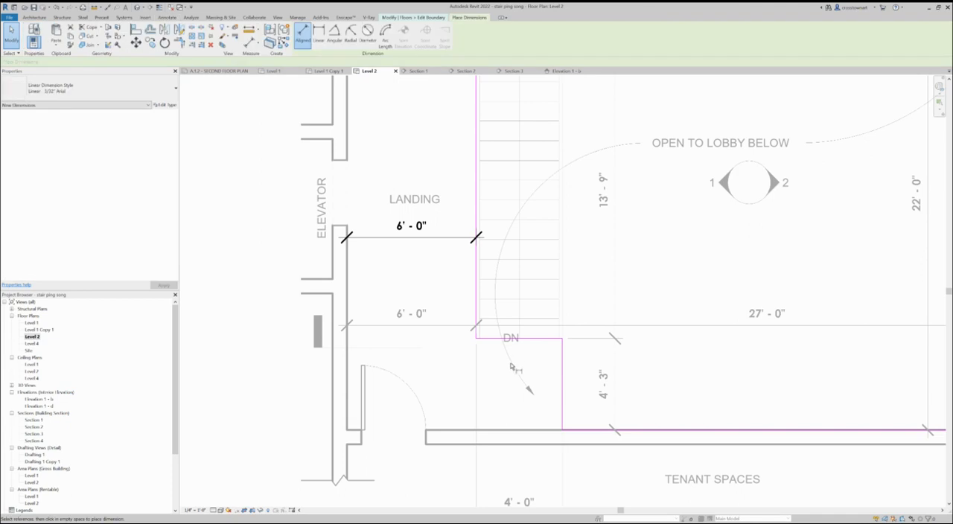
{"action": "left_click", "coordinate": [540, 339]}
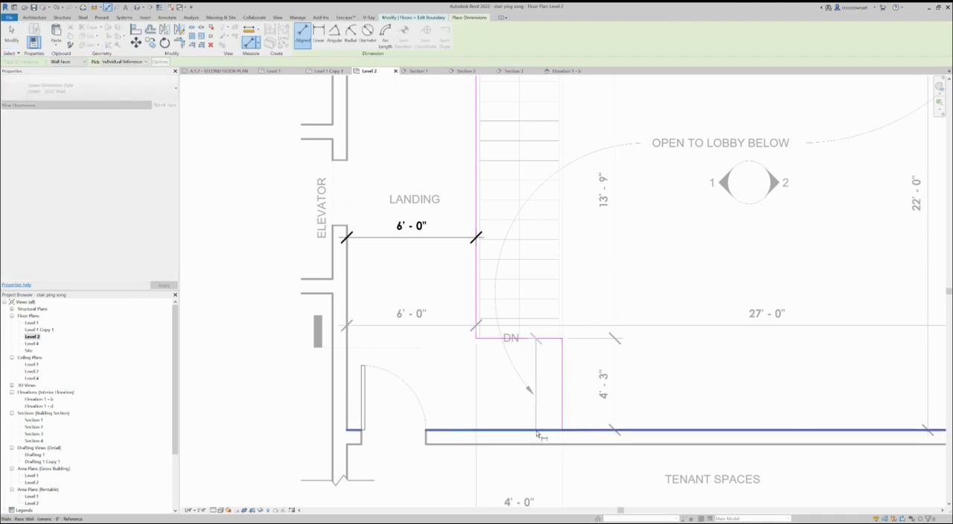
{"action": "left_click", "coordinate": [538, 431]}
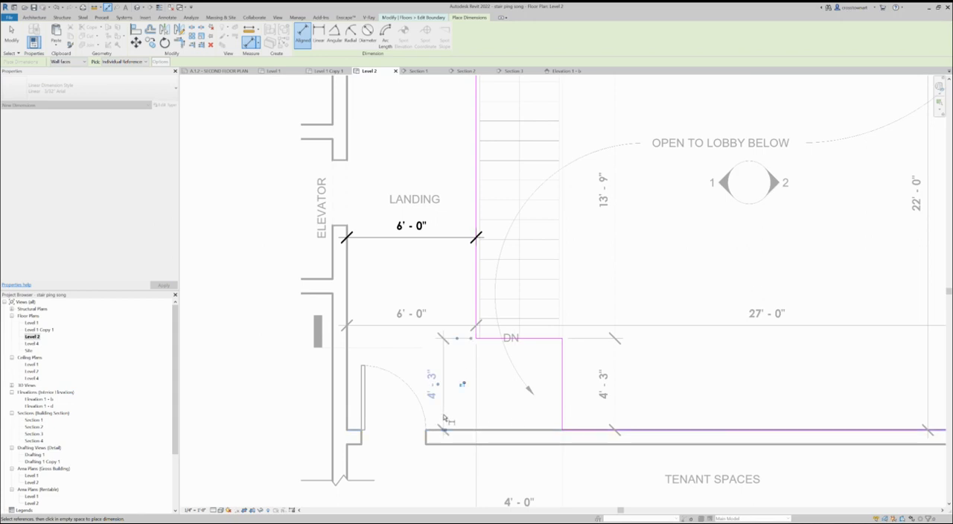
{"action": "left_click", "coordinate": [443, 418]}
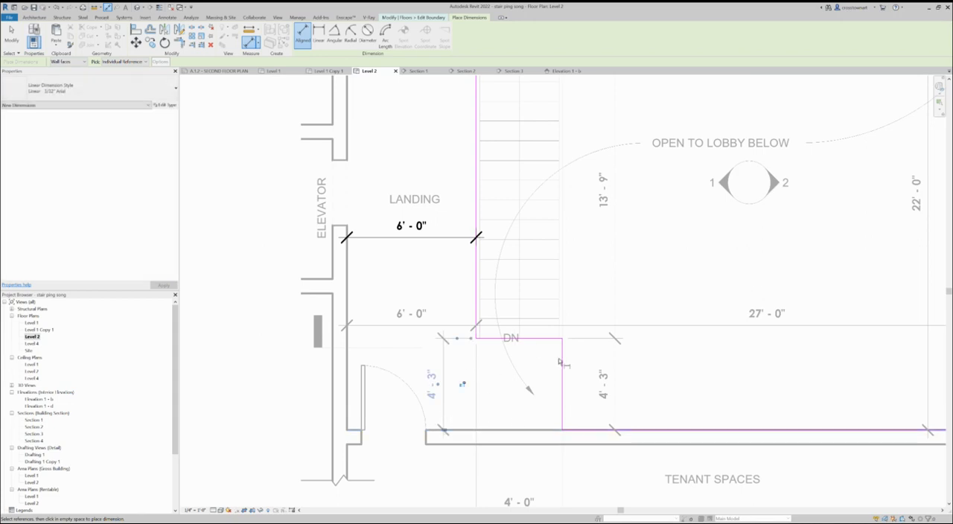
- Add an aligned dimension across the width of the landing floor's projection at the stair top, placed below the lower wall
{"action": "left_click", "coordinate": [564, 366]}
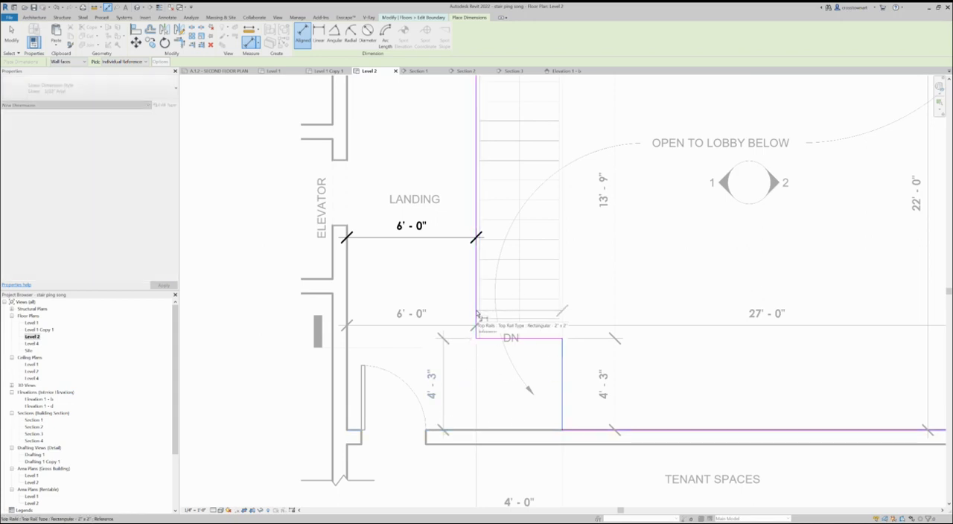
{"action": "left_click", "coordinate": [492, 355]}
{"action": "left_click", "coordinate": [489, 476]}
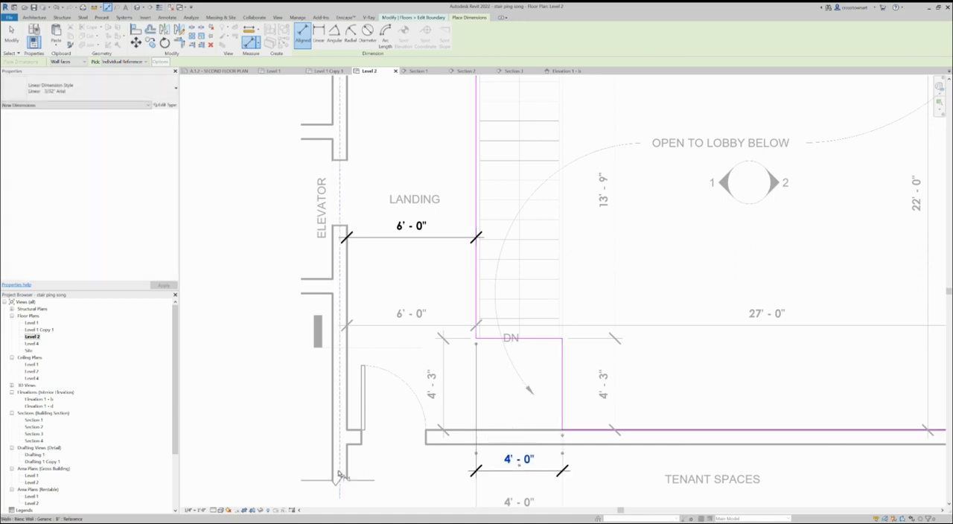
- Cancel the floor boundary edit, discarding its sketch changes, and deselect the floor
{"action": "scroll", "coordinate": [435, 429], "scroll_direction": "down", "scroll_amount": 1}
{"action": "scroll", "coordinate": [436, 430], "scroll_direction": "down", "scroll_amount": 1}
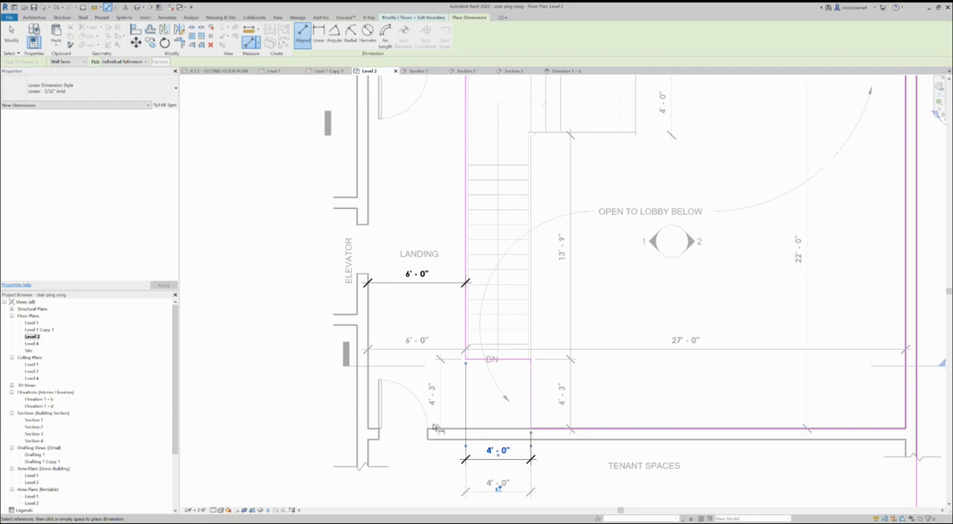
{"action": "scroll", "coordinate": [496, 418], "scroll_direction": "down", "scroll_amount": 1}
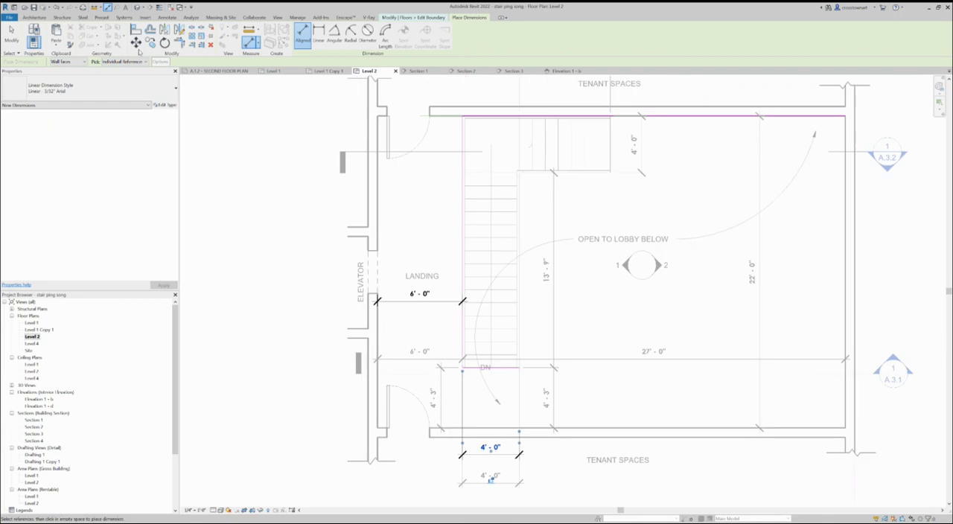
{"action": "scroll", "coordinate": [457, 399], "scroll_direction": "up", "scroll_amount": 1}
{"action": "scroll", "coordinate": [459, 398], "scroll_direction": "down", "scroll_amount": 1}
{"action": "scroll", "coordinate": [442, 349], "scroll_direction": "down", "scroll_amount": 1}
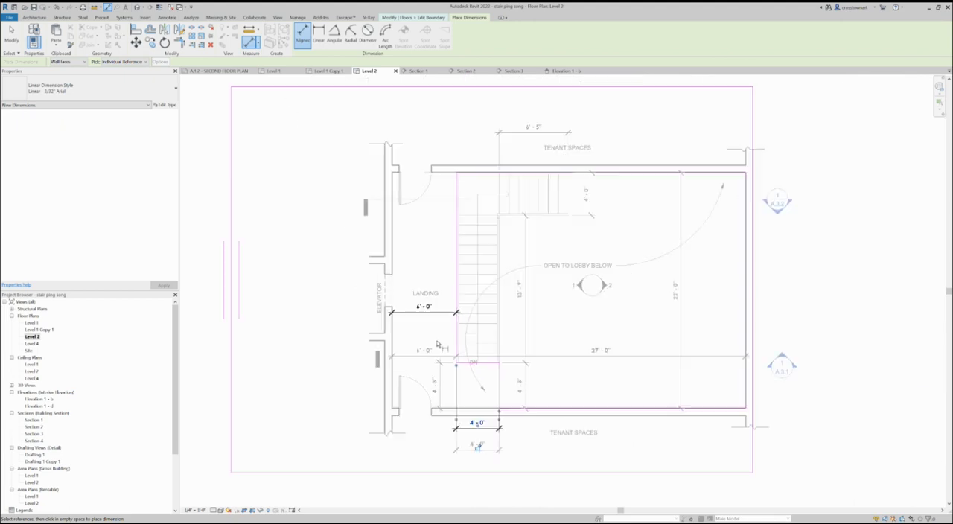
{"action": "left_click", "coordinate": [304, 43]}
{"action": "left_click", "coordinate": [419, 18]}
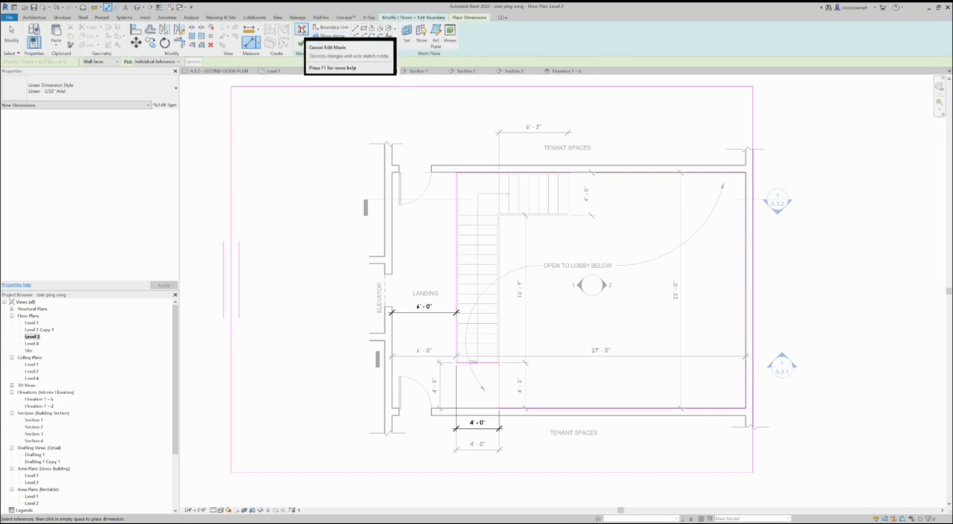
{"action": "left_click", "coordinate": [302, 30]}
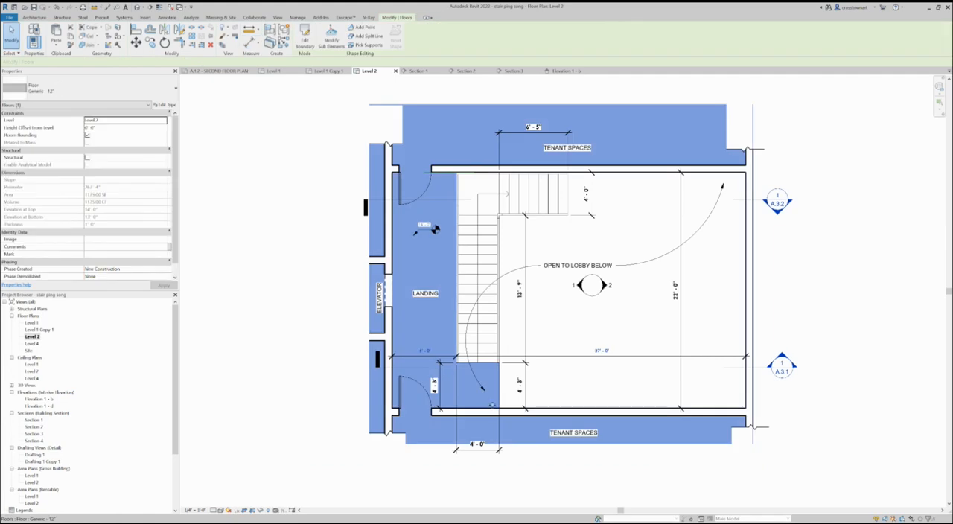
{"action": "key", "text": "Escape"}
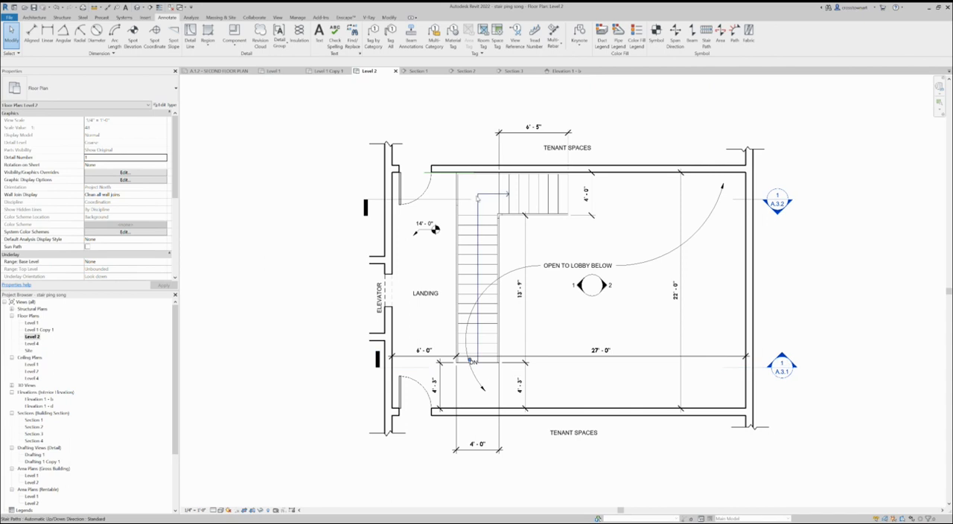
- Open the building section marked A.3.2 that cuts across the upper stair run and view both flights
{"action": "left_click", "coordinate": [444, 199]}
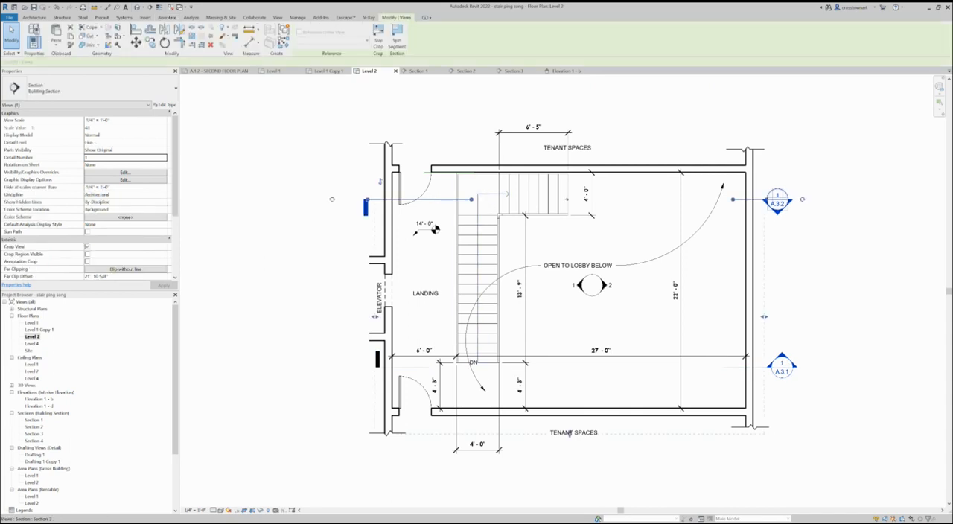
{"action": "double_click", "coordinate": [435, 229]}
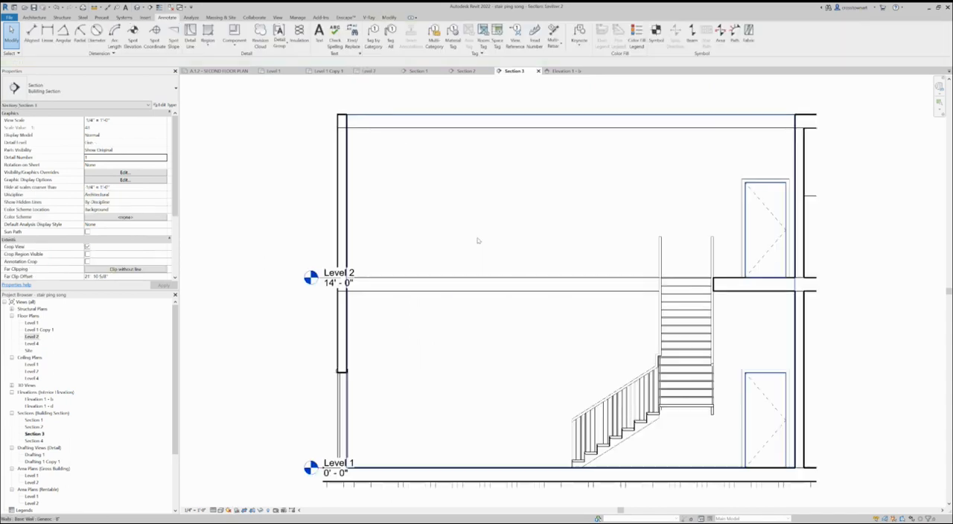
{"action": "scroll", "coordinate": [702, 460], "scroll_direction": "up", "scroll_amount": 2}
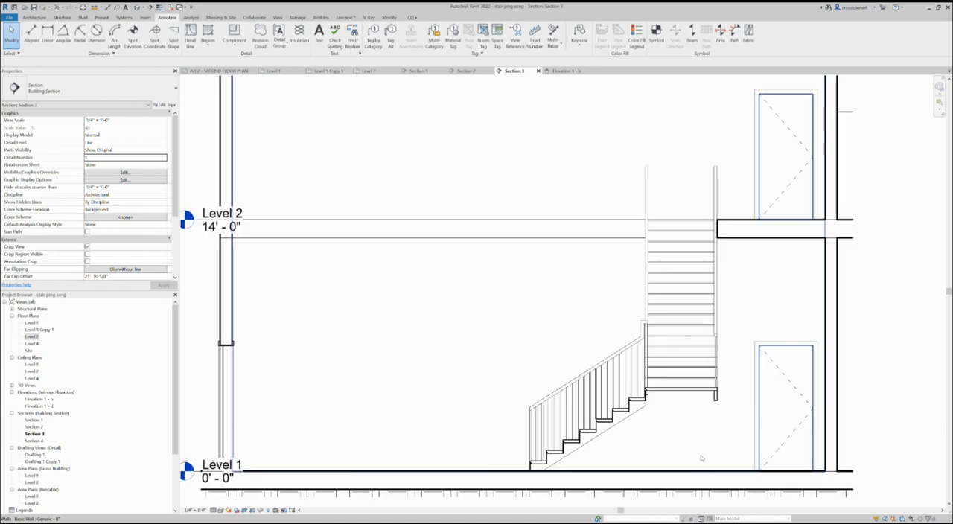
{"action": "scroll", "coordinate": [417, 338], "scroll_direction": "down", "scroll_amount": 3}
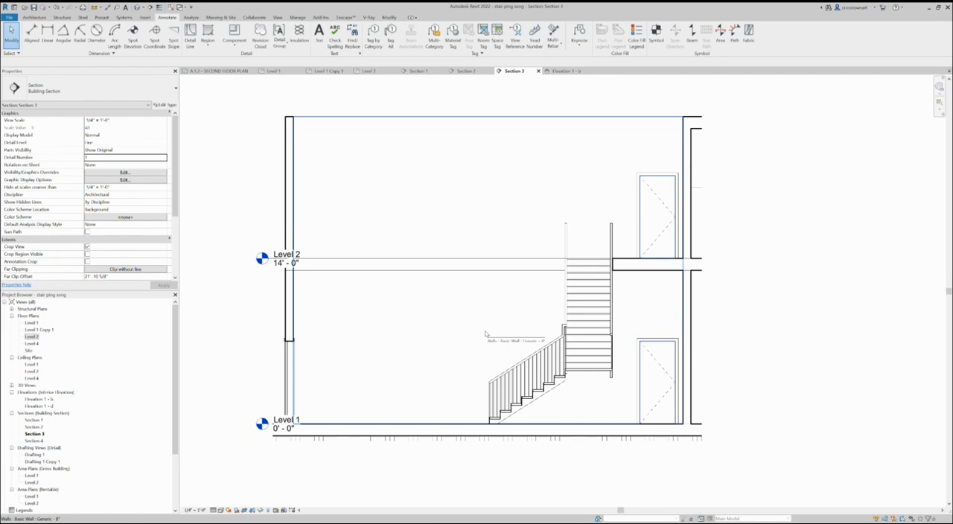
- Delete the two rectangular handrail railings from both sides of the stair in the section
{"action": "left_click", "coordinate": [565, 242]}
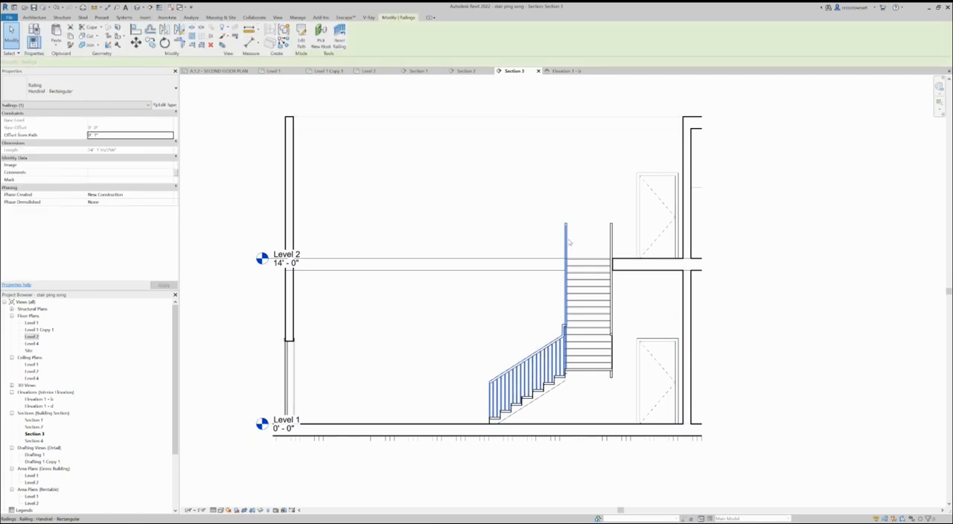
{"action": "key", "text": "Escape"}
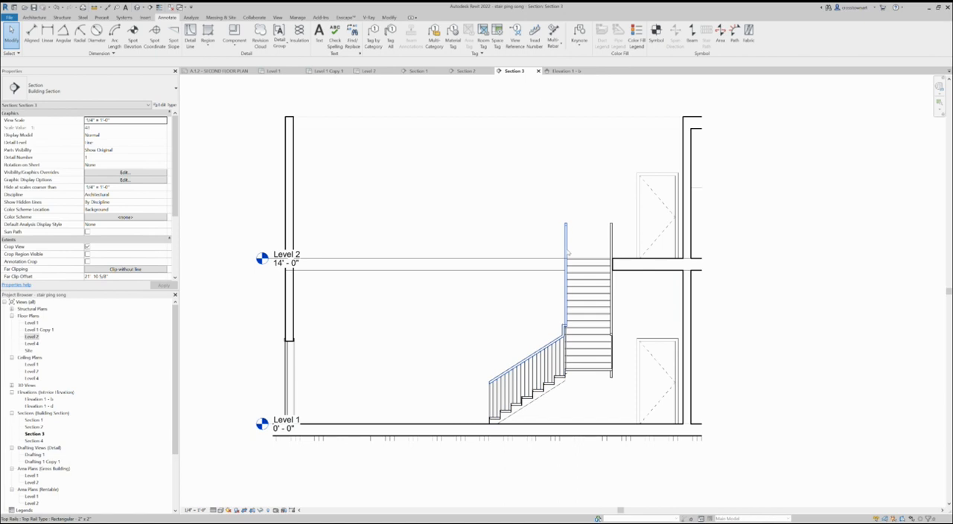
{"action": "left_click", "coordinate": [567, 253]}
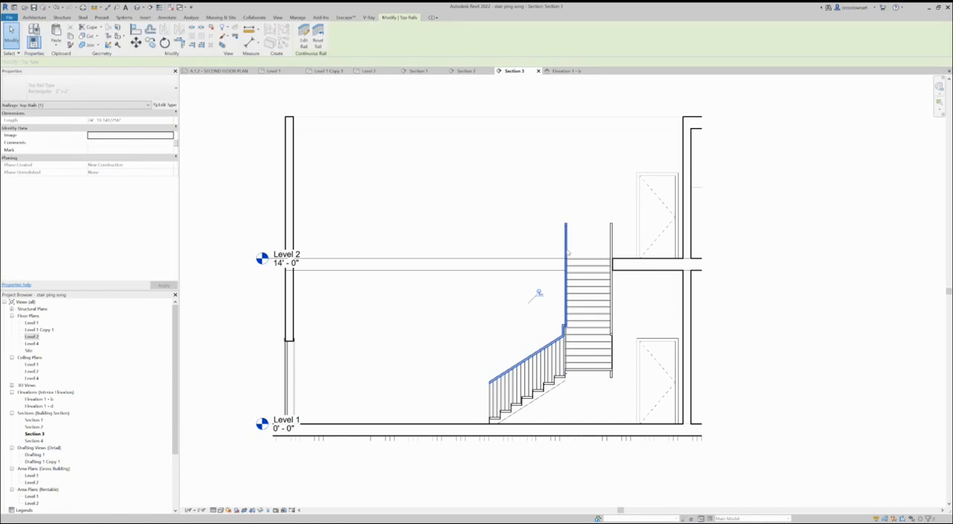
{"action": "left_click", "coordinate": [549, 298]}
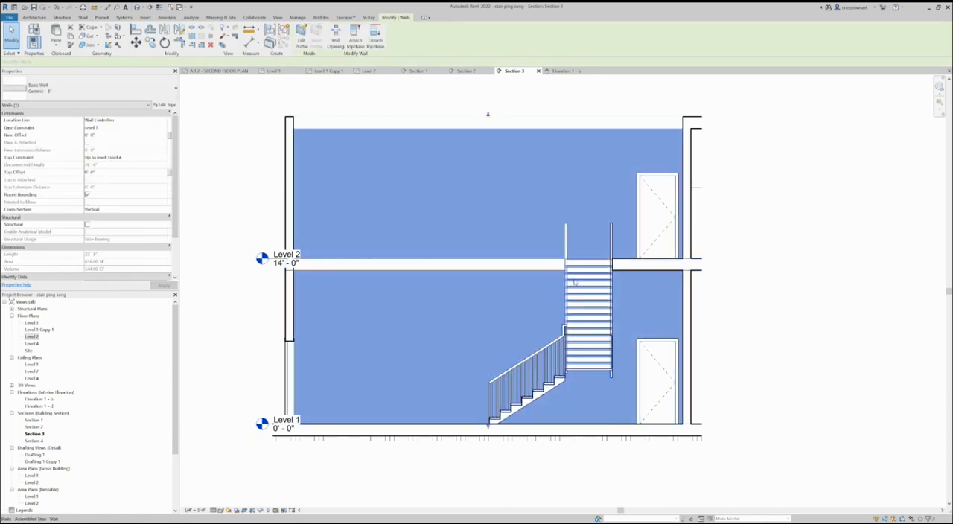
{"action": "key", "text": "Escape"}
{"action": "left_click", "coordinate": [565, 250]}
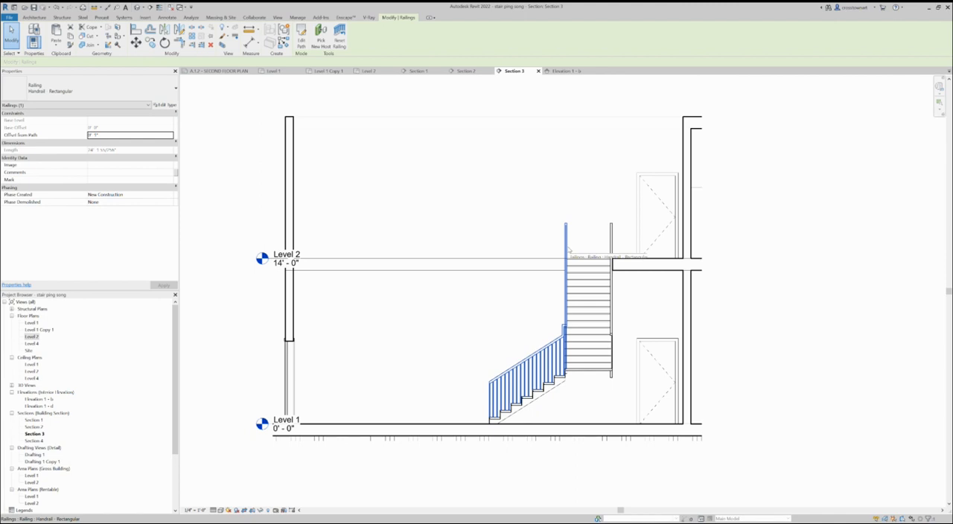
{"action": "key", "text": "Escape"}
{"action": "left_click", "coordinate": [612, 246]}
{"action": "key", "text": "Escape"}
{"action": "left_click", "coordinate": [612, 246]}
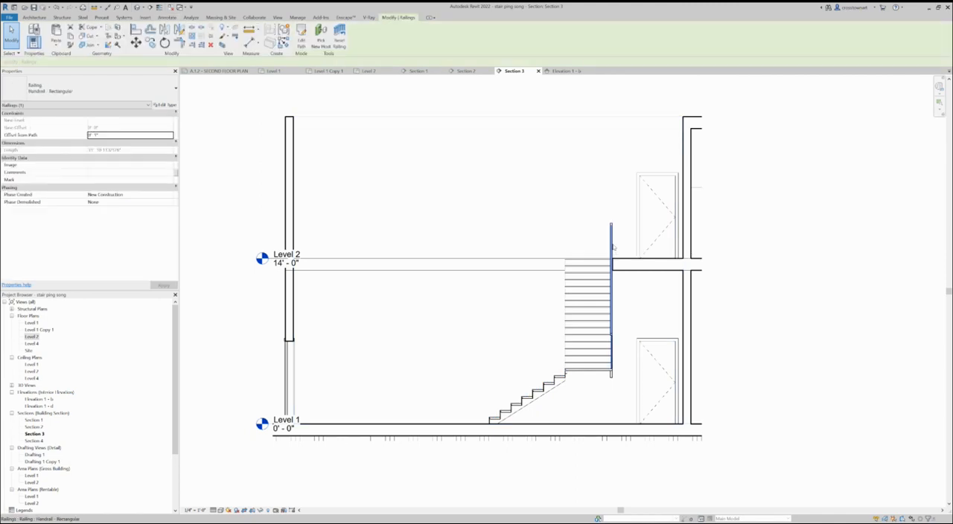
{"action": "key", "text": "Escape"}
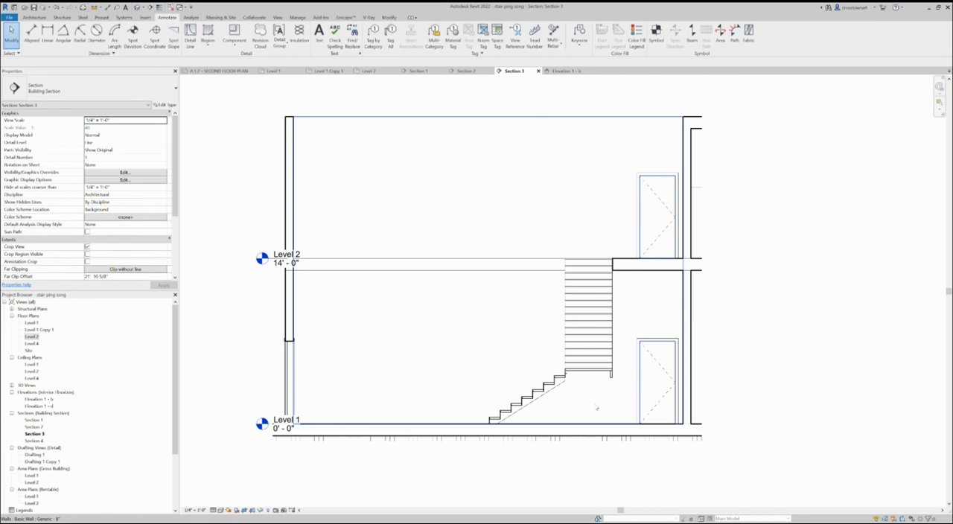
- Open the default 3D view and frame the whole model with its section box
{"action": "scroll", "coordinate": [596, 407], "scroll_direction": "up", "scroll_amount": 2}
{"action": "scroll", "coordinate": [593, 406], "scroll_direction": "down", "scroll_amount": 4}
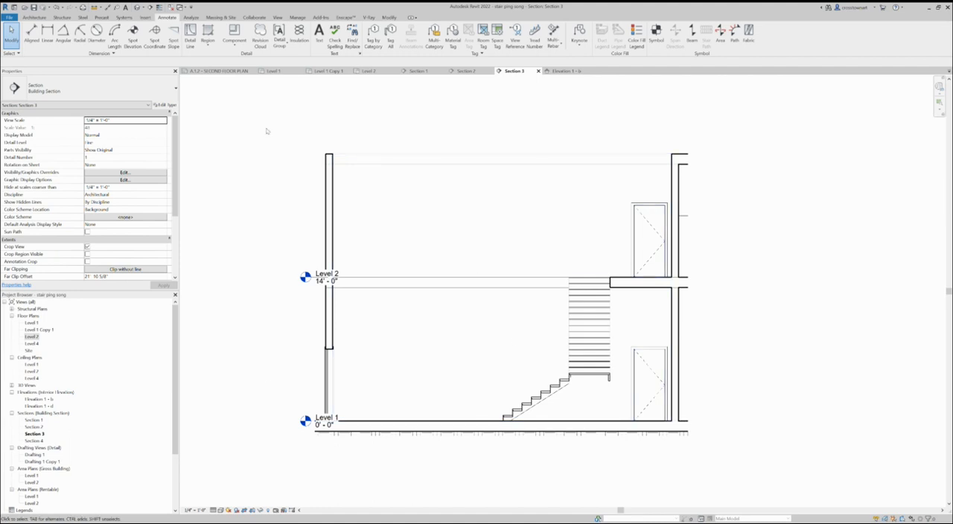
{"action": "left_click", "coordinate": [138, 7]}
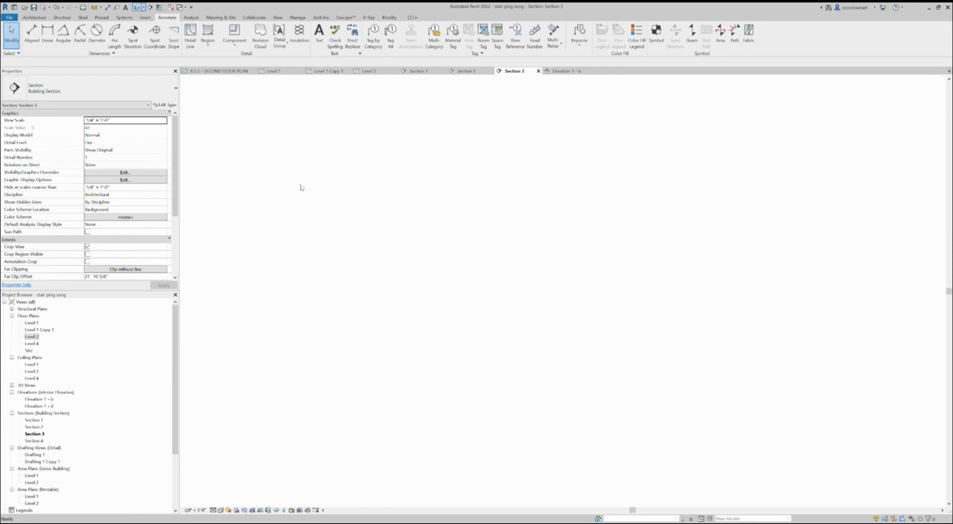
{"action": "scroll", "coordinate": [385, 394], "scroll_direction": "down", "scroll_amount": 2}
{"action": "middle_click_drag", "start_coordinate": [385, 394], "coordinate": [483, 438], "text": "shift"}
{"action": "scroll", "coordinate": [477, 427], "scroll_direction": "up", "scroll_amount": 3}
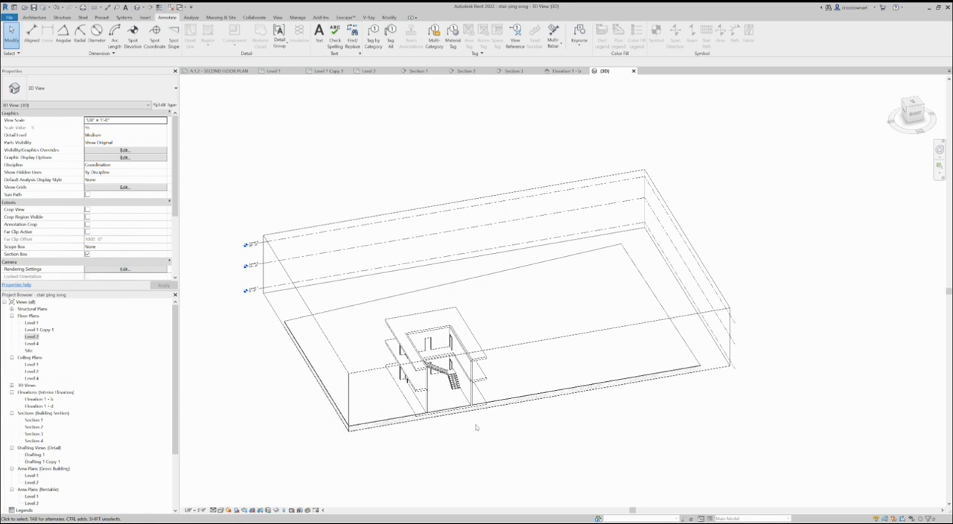
{"action": "scroll", "coordinate": [385, 389], "scroll_direction": "down", "scroll_amount": 3}
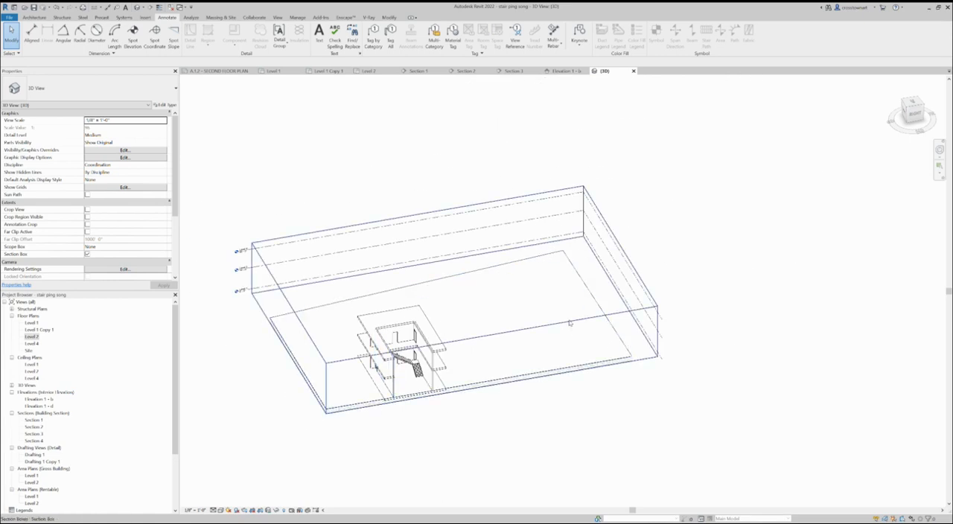
- Pull the distant side of the 3D section box in toward the building and view the stair inside
{"action": "left_click", "coordinate": [629, 298]}
{"action": "middle_click_drag", "start_coordinate": [491, 360], "coordinate": [372, 405], "text": "shift"}
{"action": "middle_click_drag", "start_coordinate": [451, 414], "coordinate": [470, 430], "text": "shift"}
{"action": "scroll", "coordinate": [442, 363], "scroll_direction": "up", "scroll_amount": 4}
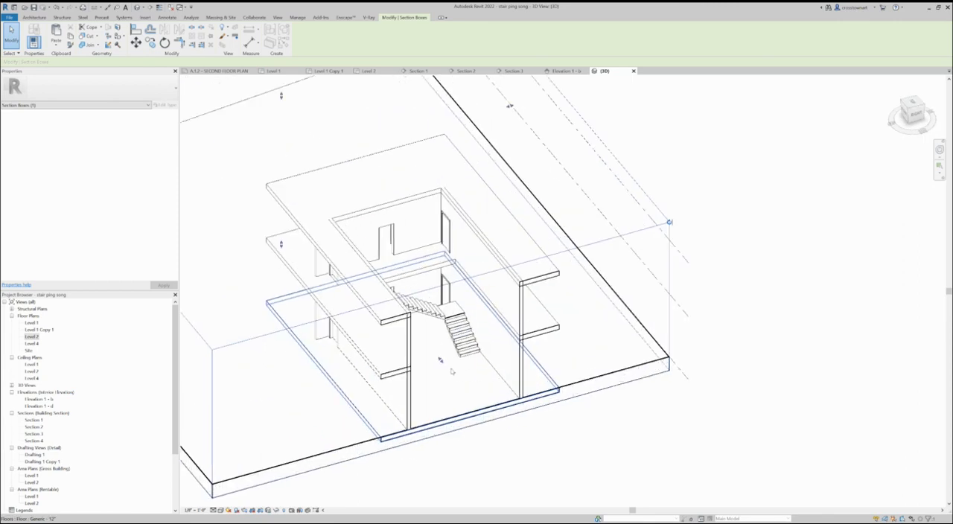
{"action": "scroll", "coordinate": [440, 360], "scroll_direction": "up", "scroll_amount": 3}
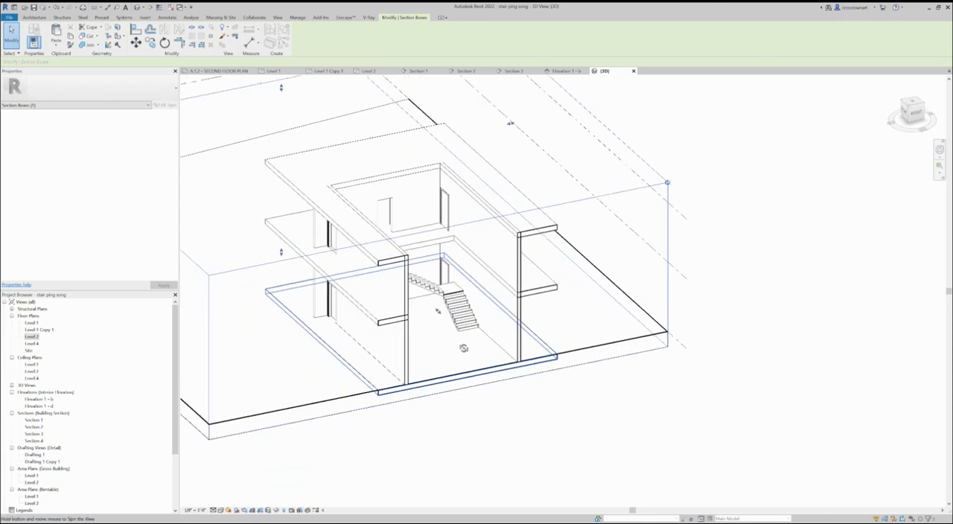
- Try the 3D view with shadows turned on while examining the cutaway stair hall from several angles
{"action": "scroll", "coordinate": [431, 340], "scroll_direction": "up", "scroll_amount": 2}
{"action": "scroll", "coordinate": [430, 341], "scroll_direction": "up", "scroll_amount": 3}
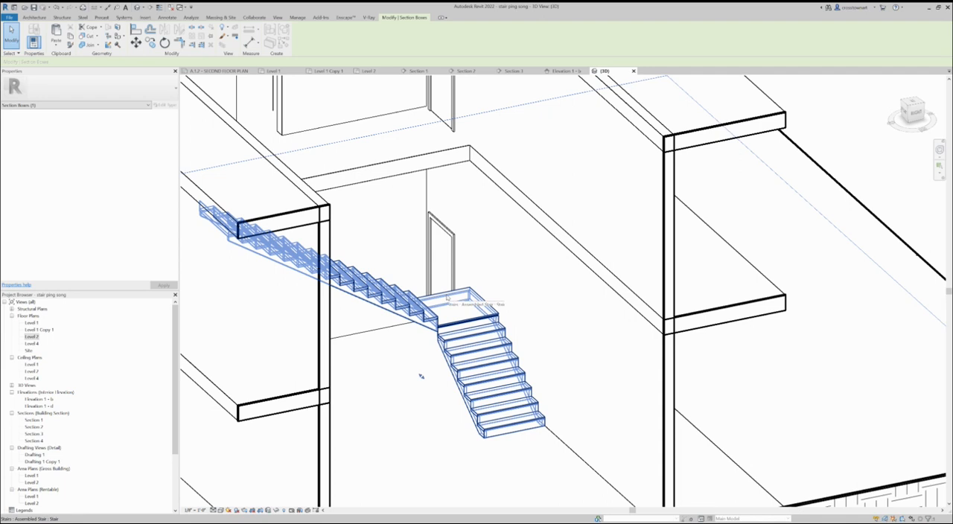
{"action": "scroll", "coordinate": [420, 376], "scroll_direction": "down", "scroll_amount": 5}
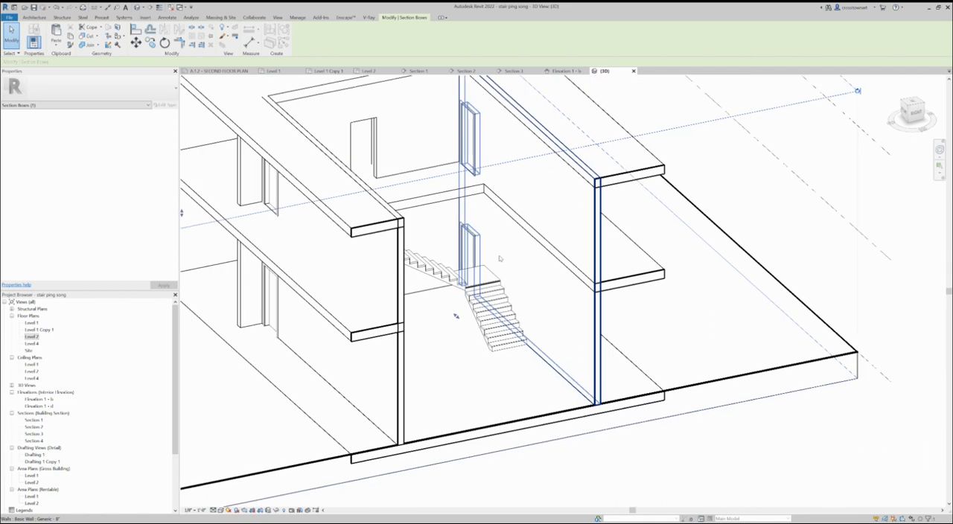
{"action": "middle_click_drag", "start_coordinate": [530, 376], "coordinate": [672, 446], "text": "shift"}
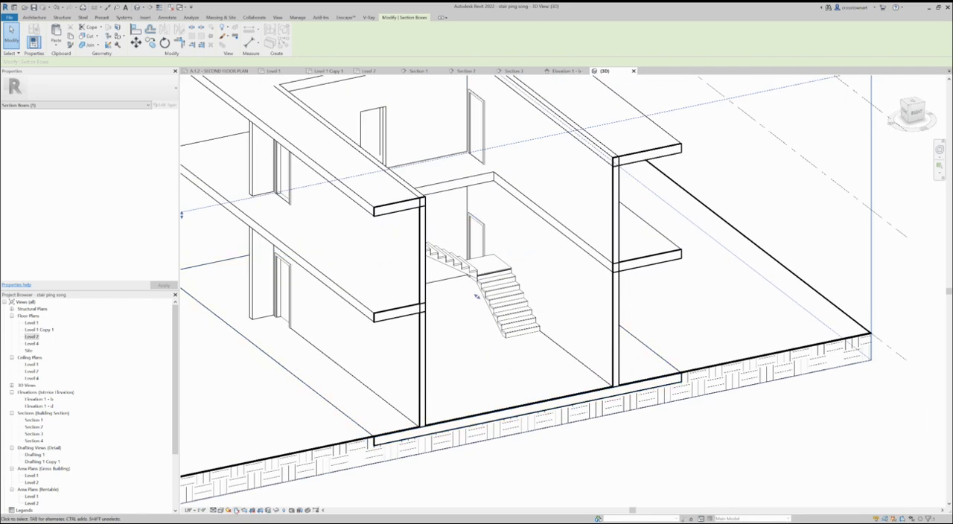
{"action": "left_click", "coordinate": [236, 510]}
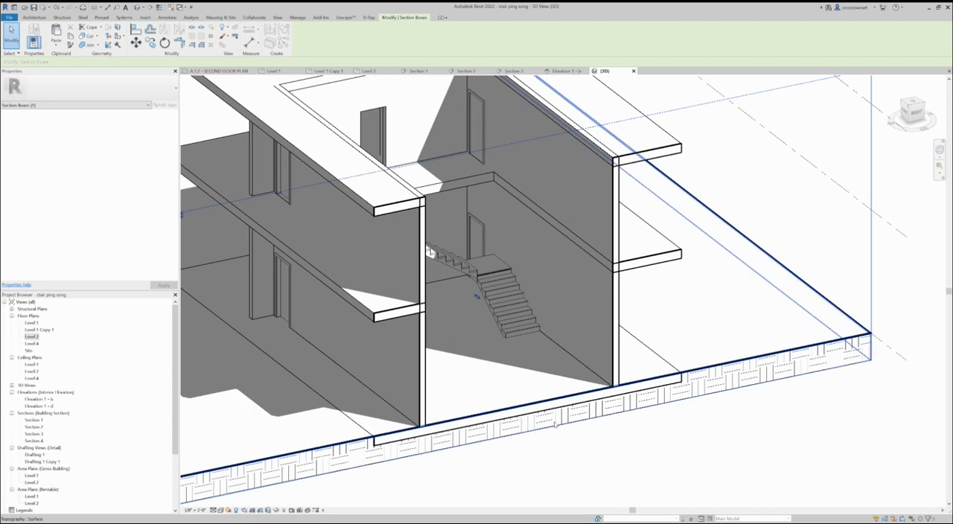
{"action": "scroll", "coordinate": [521, 421], "scroll_direction": "down", "scroll_amount": 4}
{"action": "middle_click_drag", "start_coordinate": [473, 417], "coordinate": [423, 427], "text": "shift"}
{"action": "middle_click_drag", "start_coordinate": [683, 339], "coordinate": [703, 346], "text": "shift"}
{"action": "middle_click_drag", "start_coordinate": [393, 471], "coordinate": [366, 465], "text": "shift"}
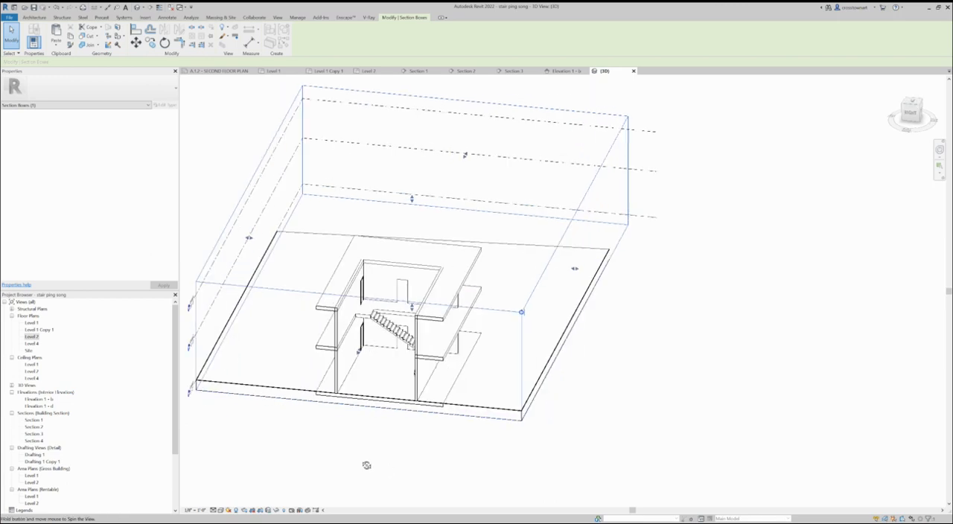
{"action": "scroll", "coordinate": [243, 443], "scroll_direction": "up", "scroll_amount": 3}
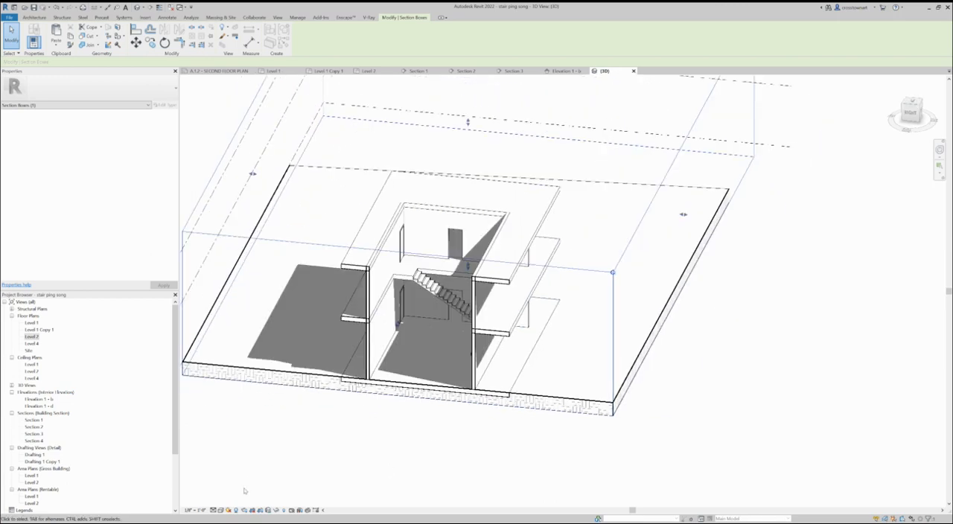
{"action": "left_click", "coordinate": [236, 511]}
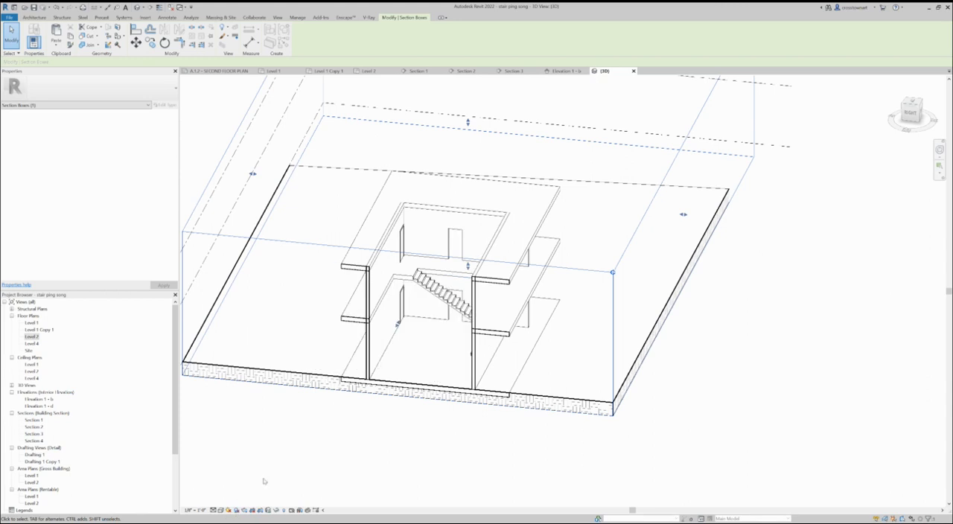
- Load the RPC Female family from the Entourage category of the Autodesk family library
{"action": "middle_click_drag", "start_coordinate": [342, 405], "coordinate": [452, 408], "text": "shift"}
{"action": "scroll", "coordinate": [767, 344], "scroll_direction": "up", "scroll_amount": 1}
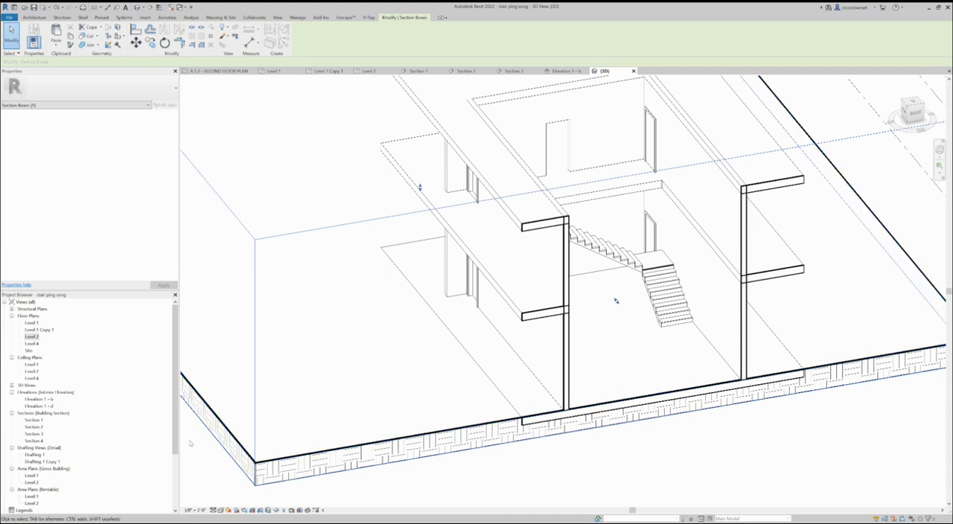
{"action": "left_click_drag", "start_coordinate": [178, 432], "coordinate": [176, 482]}
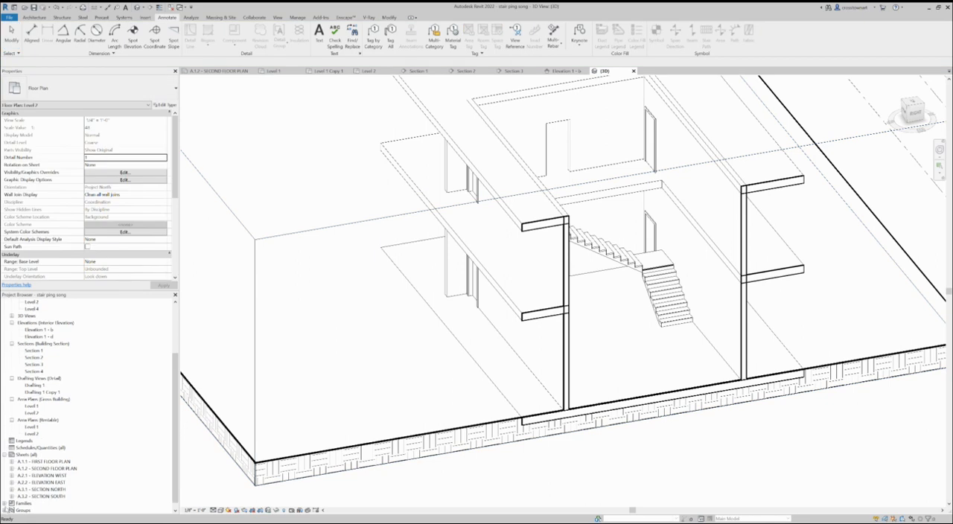
{"action": "left_click", "coordinate": [5, 503]}
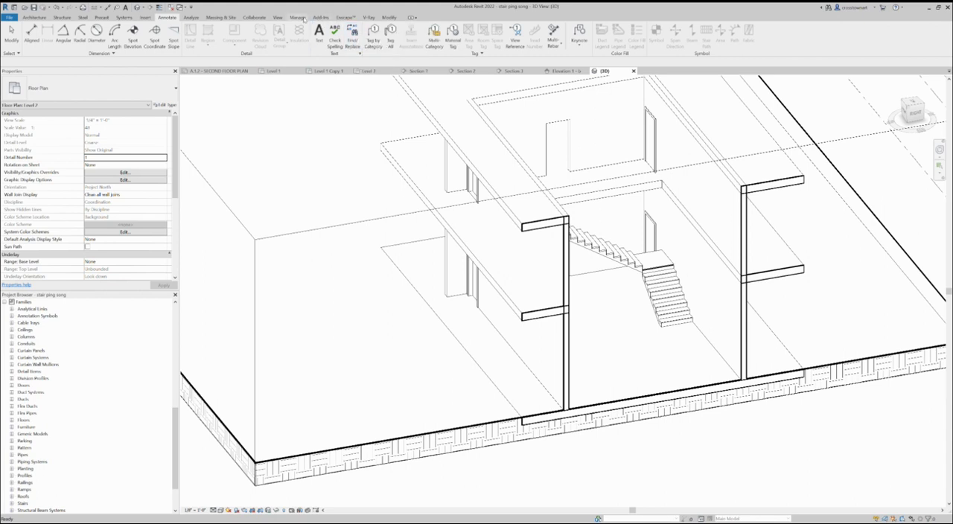
{"action": "left_click", "coordinate": [147, 17]}
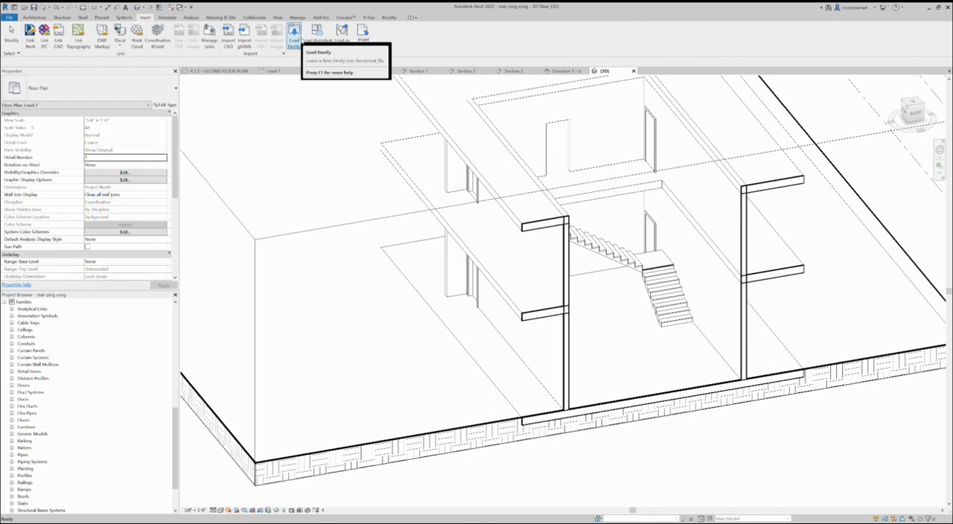
{"action": "left_click", "coordinate": [317, 33]}
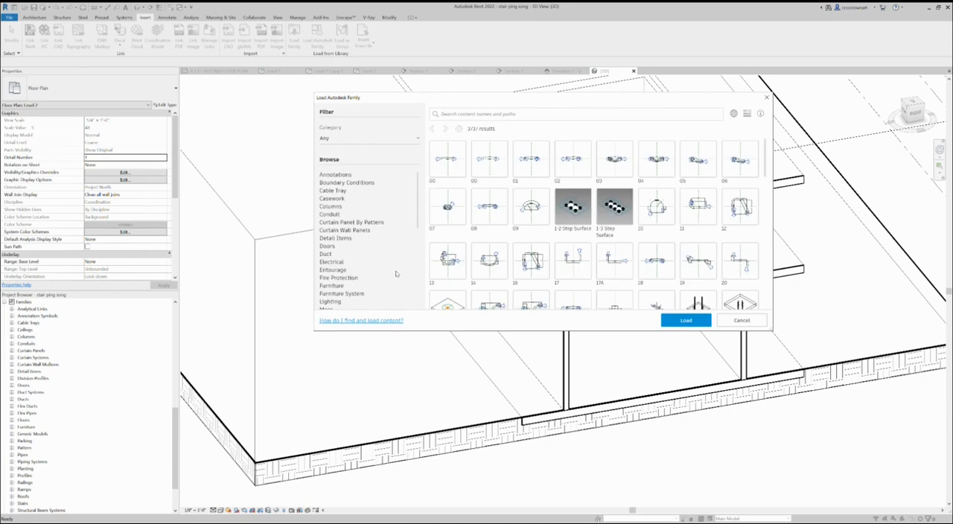
{"action": "left_click", "coordinate": [335, 269]}
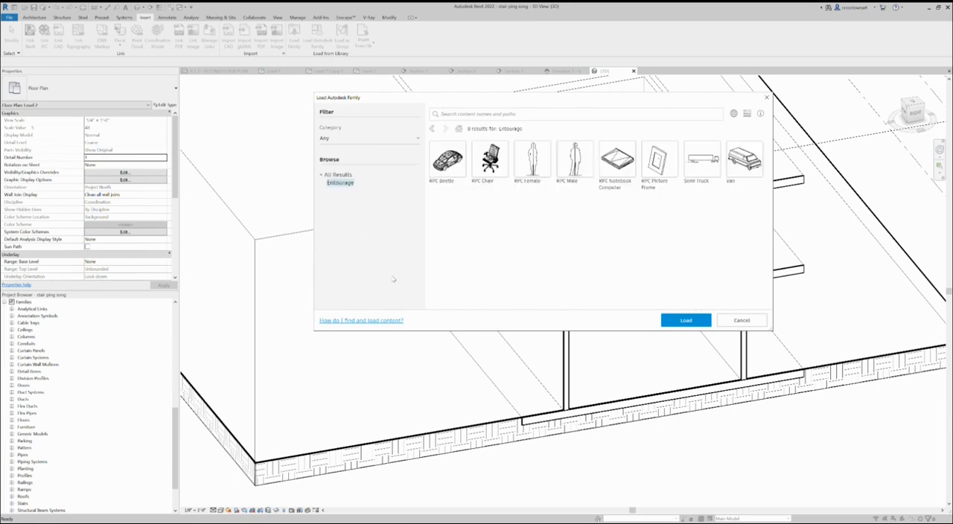
{"action": "left_click", "coordinate": [532, 167]}
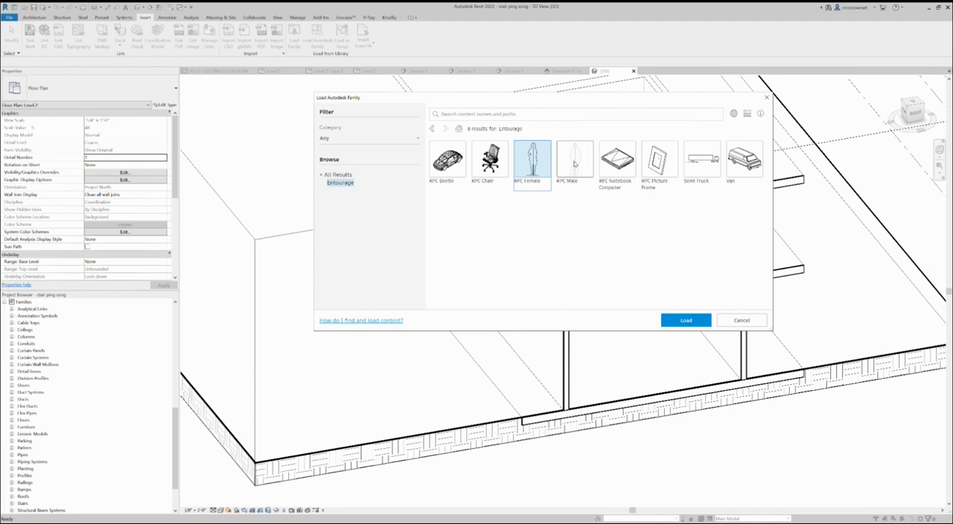
{"action": "left_click", "coordinate": [684, 320]}
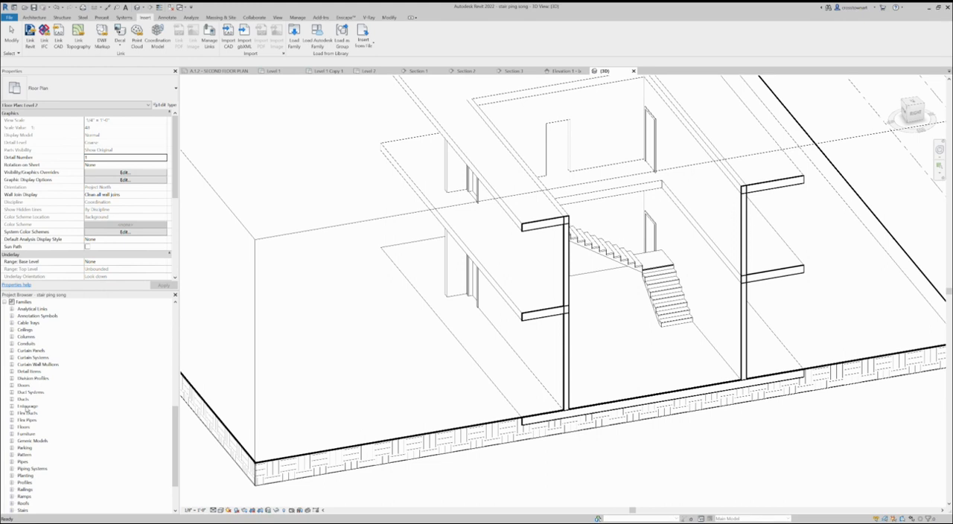
- Place the Cathy type of RPC Female on the Level 1 floor beside the lower stair flight
{"action": "left_click", "coordinate": [12, 407]}
{"action": "left_click", "coordinate": [19, 413]}
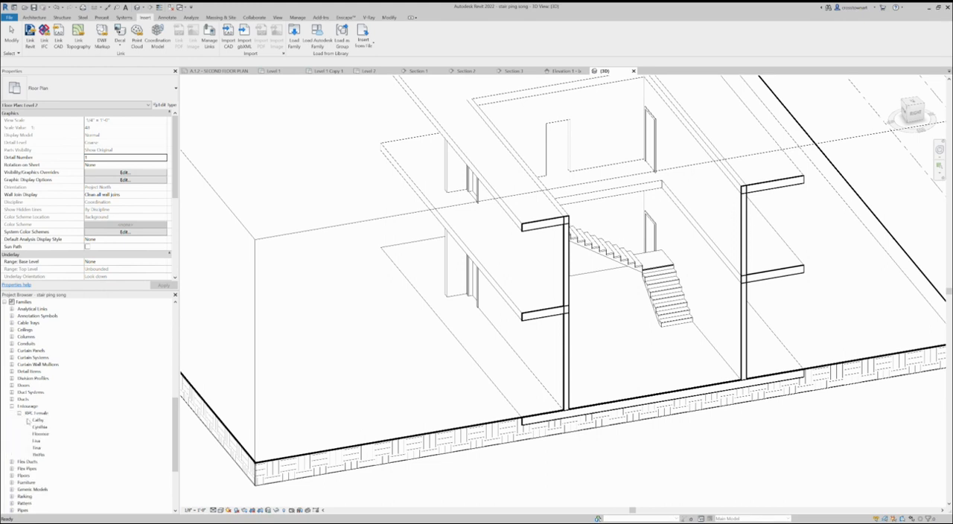
{"action": "left_click_drag", "start_coordinate": [39, 421], "coordinate": [638, 308]}
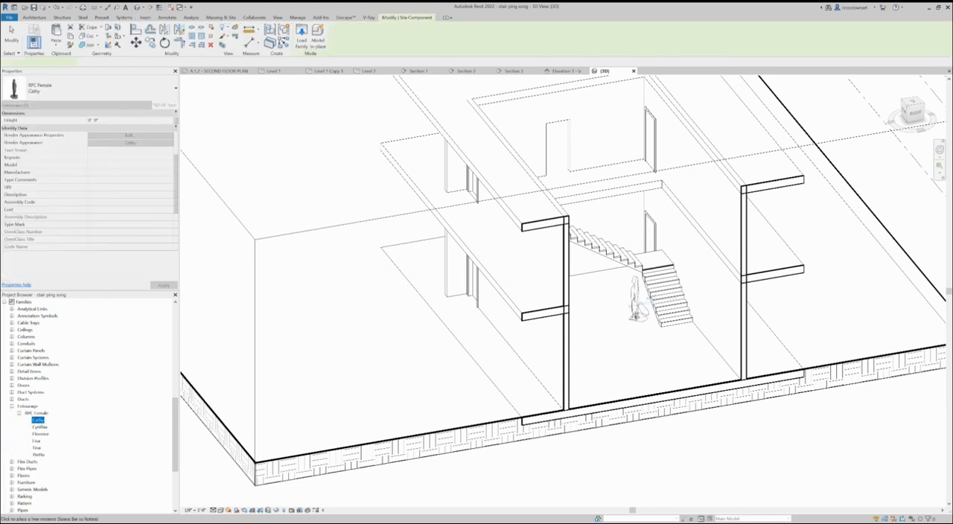
{"action": "left_click", "coordinate": [634, 311]}
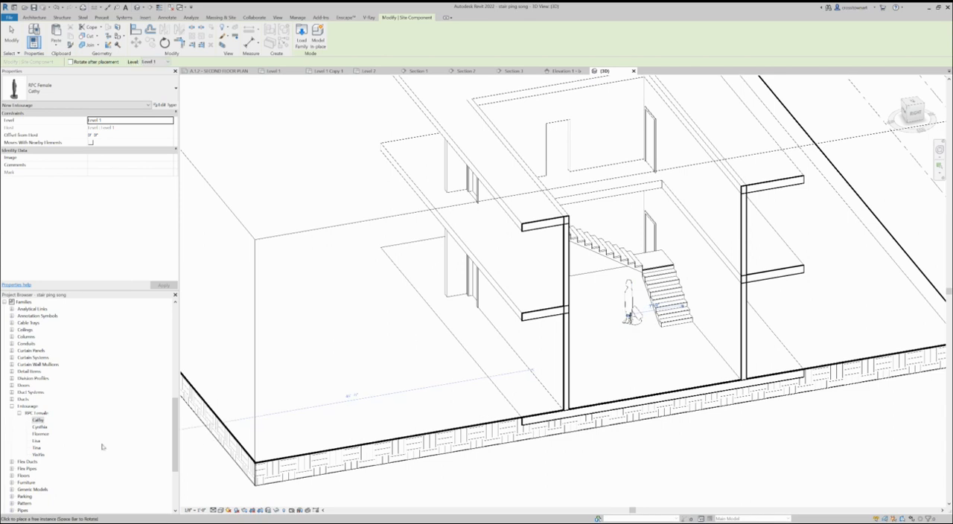
- Place the Florence type of RPC Female near the stair landing on Level 1 and finish placing components
{"action": "left_click", "coordinate": [40, 434]}
{"action": "left_click_drag", "start_coordinate": [40, 434], "coordinate": [655, 253]}
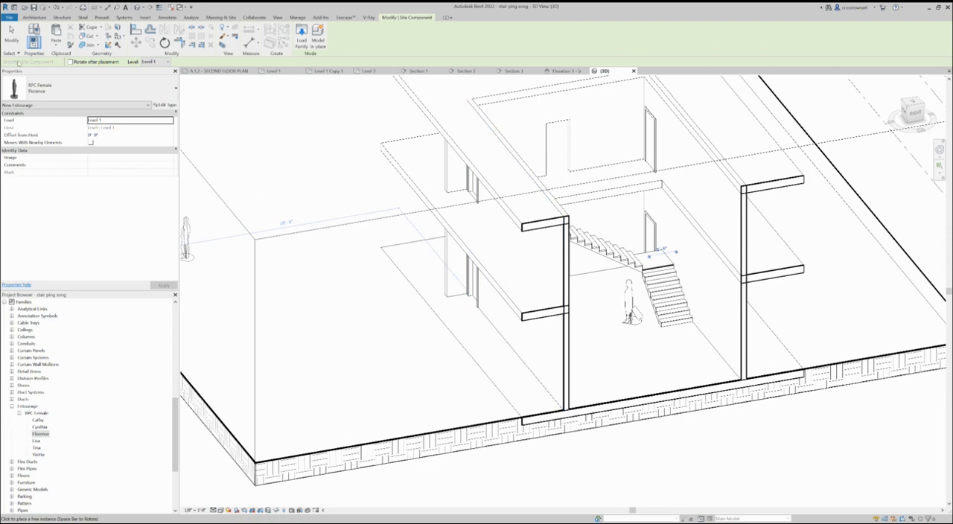
{"action": "left_click", "coordinate": [12, 36]}
{"action": "scroll", "coordinate": [611, 291], "scroll_direction": "up", "scroll_amount": 3}
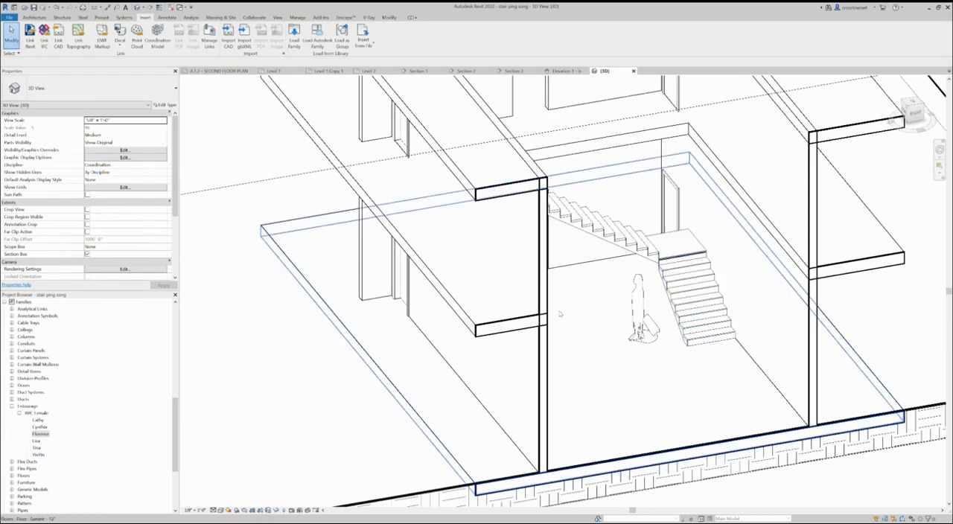
- Move the Florence figure out from behind the stair toward the cut front of the stair hall
{"action": "scroll", "coordinate": [560, 314], "scroll_direction": "down", "scroll_amount": 2}
{"action": "middle_click_drag", "start_coordinate": [642, 357], "coordinate": [516, 350], "text": "shift"}
{"action": "scroll", "coordinate": [393, 328], "scroll_direction": "up", "scroll_amount": 2}
{"action": "left_click", "coordinate": [390, 289]}
{"action": "left_click_drag", "start_coordinate": [390, 288], "coordinate": [199, 351]}
{"action": "scroll", "coordinate": [548, 345], "scroll_direction": "down", "scroll_amount": 3}
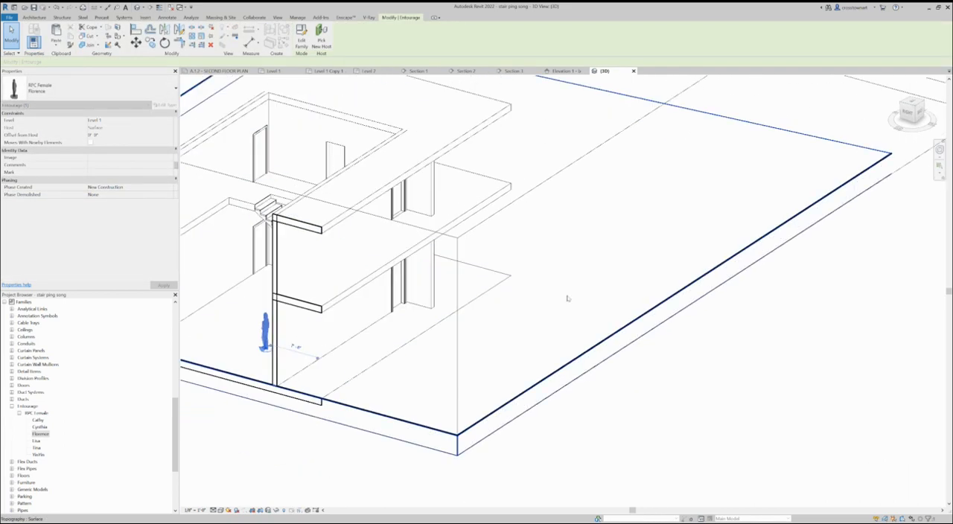
- Move the Florence figure closer to the foot of the lower stair flight and deselect it
{"action": "middle_click_drag", "start_coordinate": [548, 344], "coordinate": [442, 387], "text": "shift"}
{"action": "scroll", "coordinate": [330, 322], "scroll_direction": "up", "scroll_amount": 3}
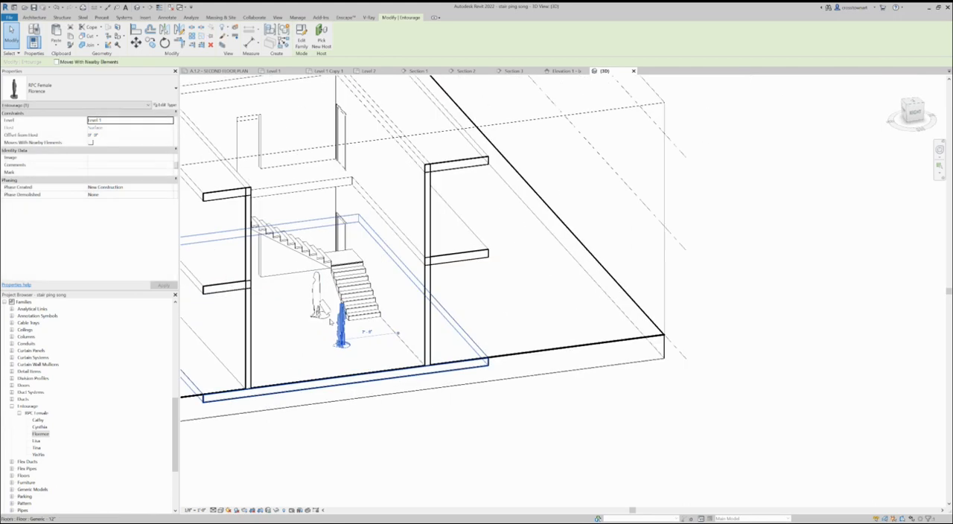
{"action": "scroll", "coordinate": [330, 322], "scroll_direction": "up", "scroll_amount": 3}
{"action": "scroll", "coordinate": [450, 292], "scroll_direction": "down", "scroll_amount": 3}
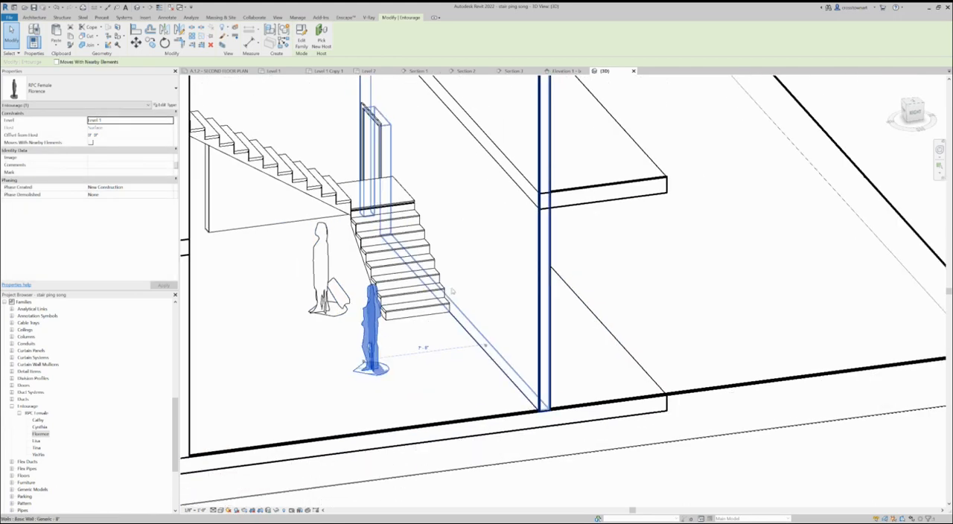
{"action": "left_click_drag", "start_coordinate": [386, 314], "coordinate": [389, 279]}
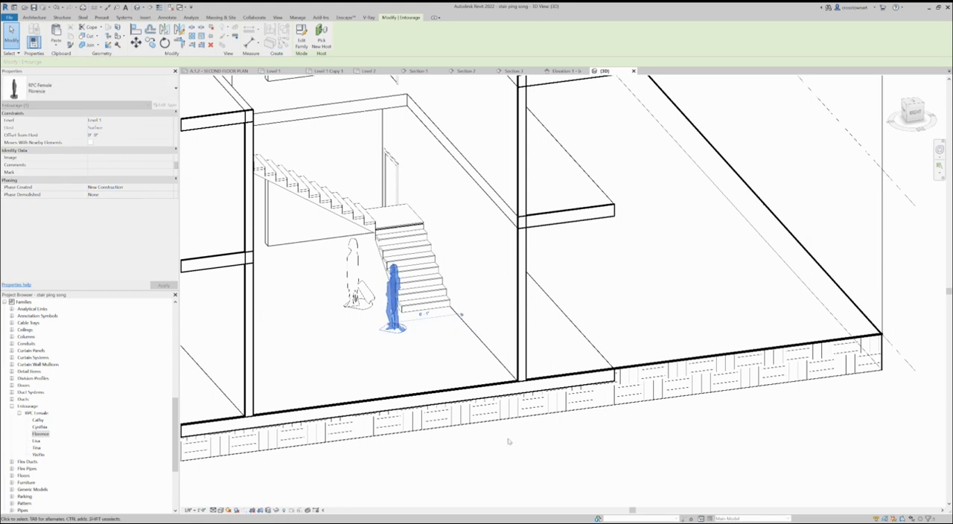
{"action": "key", "text": "Escape"}
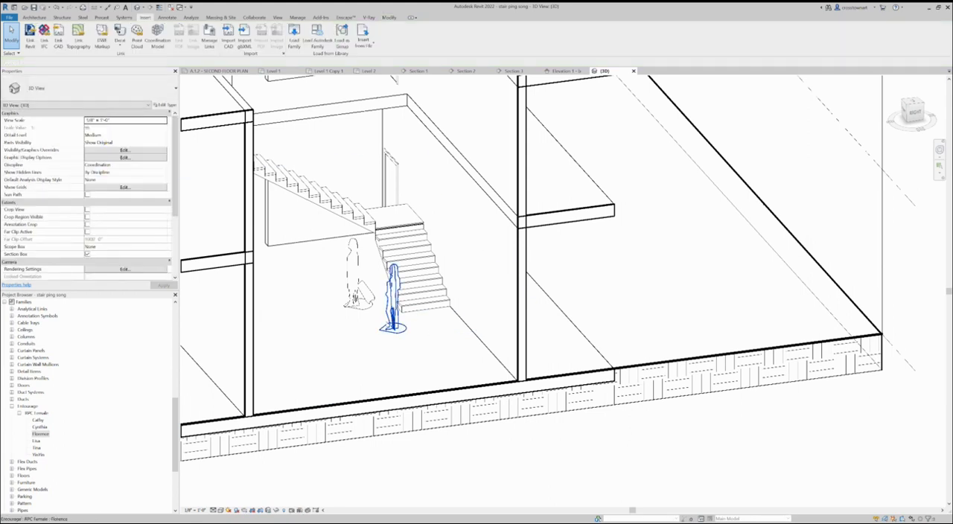
- Raise the Florence figure's offset from host to match the height of the stair landing
{"action": "left_click", "coordinate": [393, 298]}
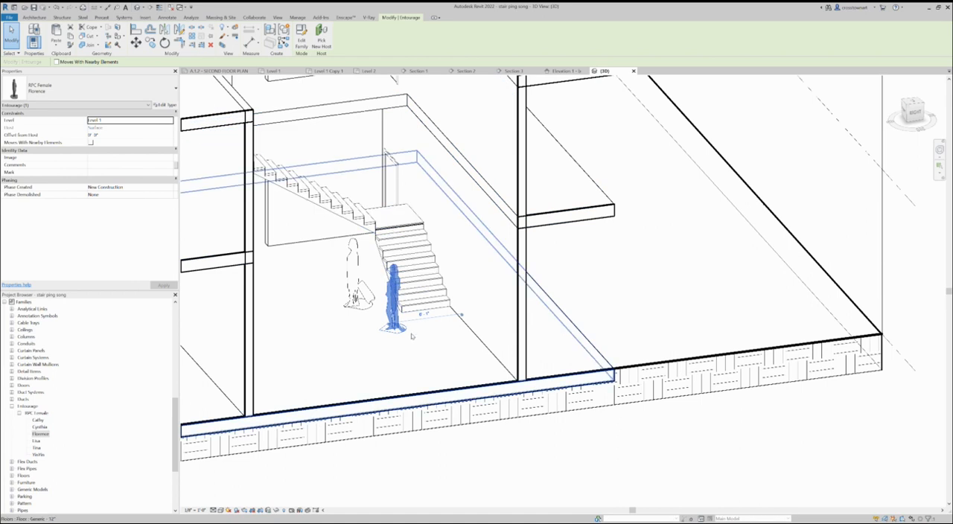
{"action": "left_click", "coordinate": [111, 137]}
{"action": "type", "text": "5'"}
{"action": "left_click", "coordinate": [110, 138]}
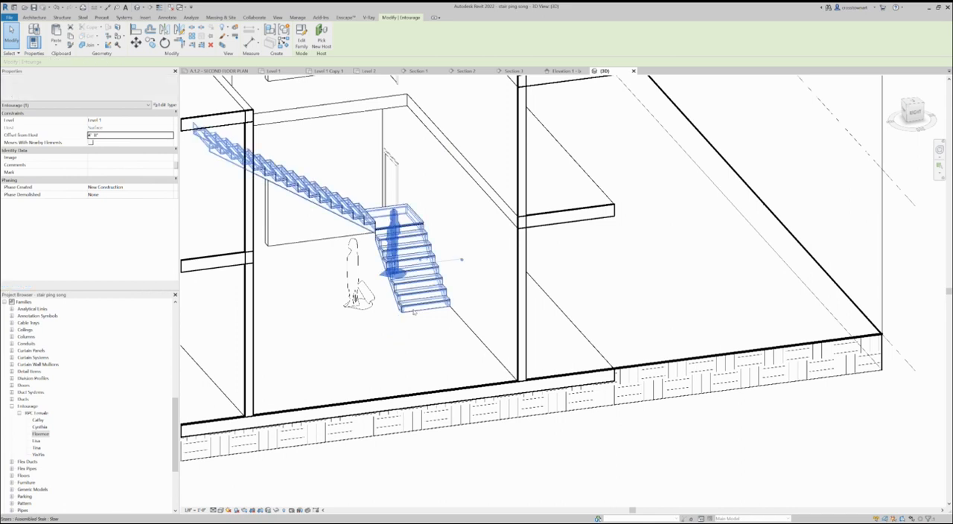
- Move the raised Florence figure back over the stair so that it stands on the intermediate landing
{"action": "middle_click_drag", "start_coordinate": [385, 303], "coordinate": [388, 262], "text": "shift"}
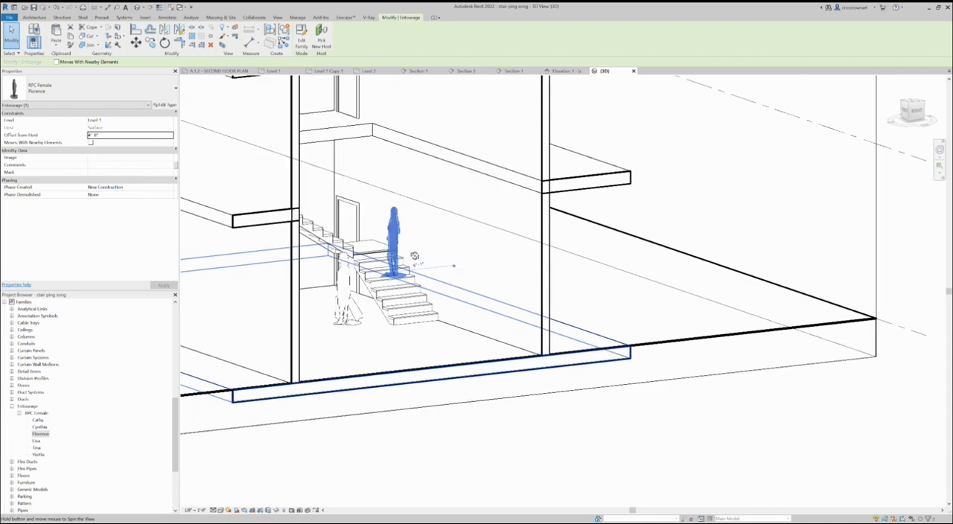
{"action": "scroll", "coordinate": [387, 260], "scroll_direction": "up", "scroll_amount": 3}
{"action": "left_click_drag", "start_coordinate": [394, 223], "coordinate": [350, 175]}
{"action": "middle_click_drag", "start_coordinate": [494, 370], "coordinate": [533, 444], "text": "shift"}
{"action": "scroll", "coordinate": [529, 383], "scroll_direction": "down", "scroll_amount": 2}
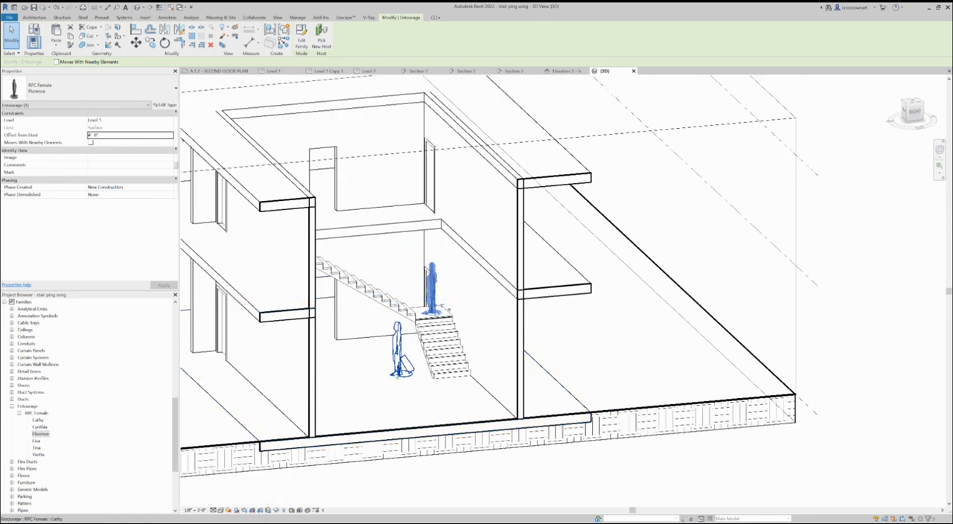
- Open building section Section 1 and examine the scale figures against the stair and Level 2 floor
{"action": "left_click", "coordinate": [400, 363]}
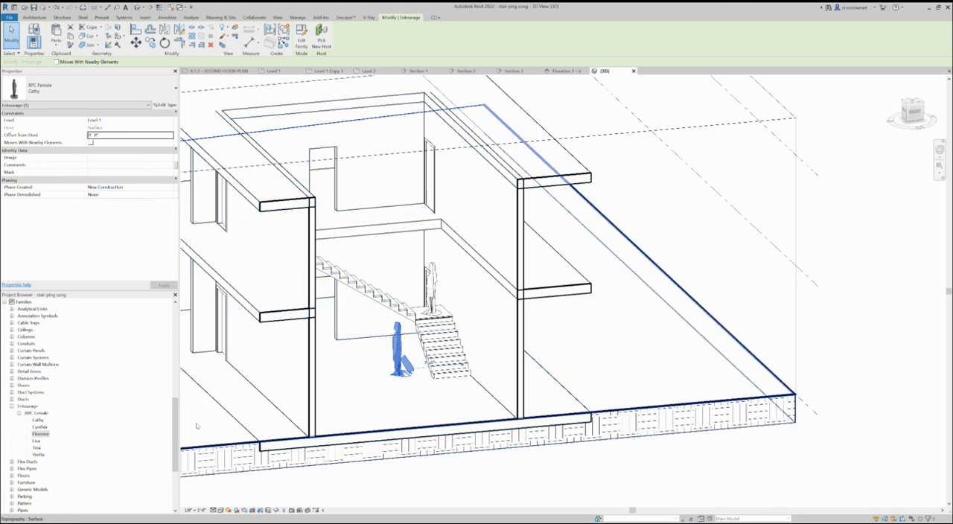
{"action": "left_click_drag", "start_coordinate": [175, 438], "coordinate": [173, 341]}
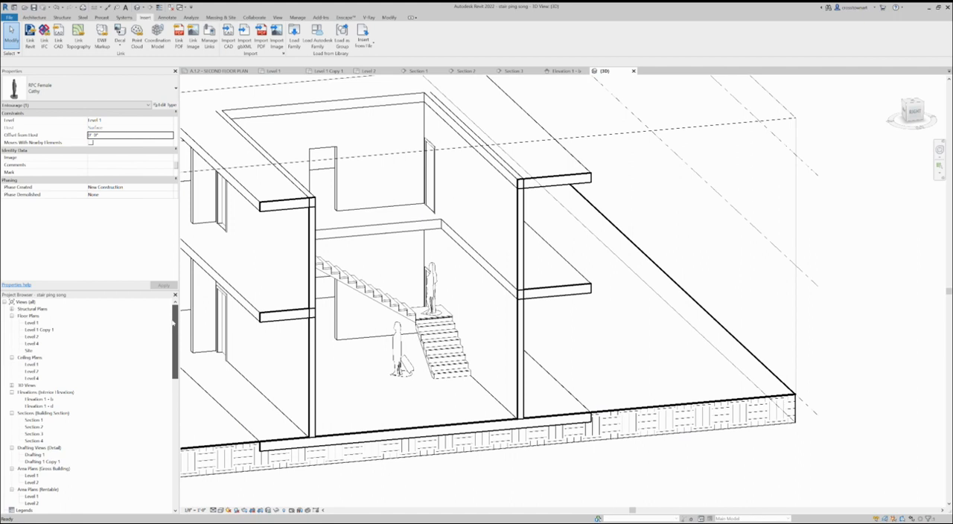
{"action": "double_click", "coordinate": [39, 420]}
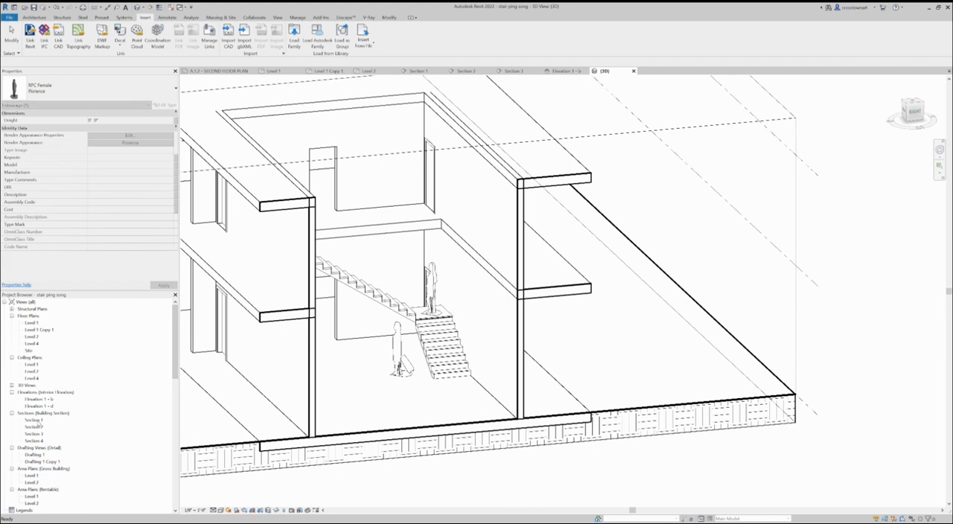
{"action": "left_click", "coordinate": [497, 417]}
{"action": "scroll", "coordinate": [452, 412], "scroll_direction": "down", "scroll_amount": 3}
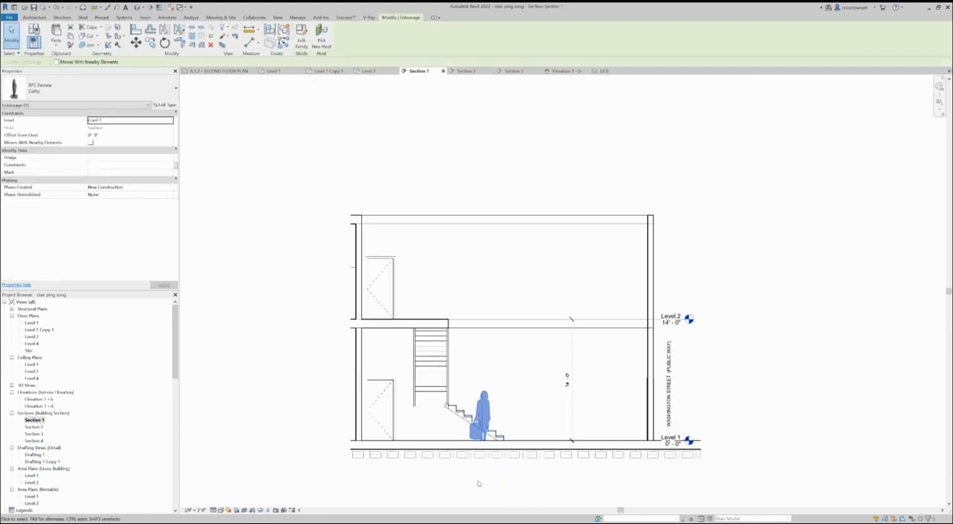
{"action": "scroll", "coordinate": [469, 484], "scroll_direction": "up", "scroll_amount": 2}
{"action": "key", "text": "Escape"}
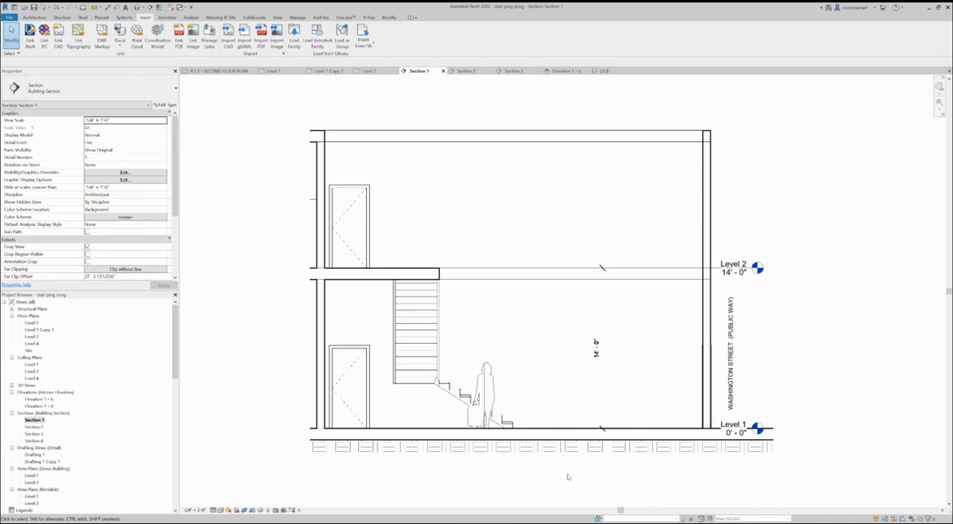
{"action": "scroll", "coordinate": [567, 477], "scroll_direction": "up", "scroll_amount": 1}
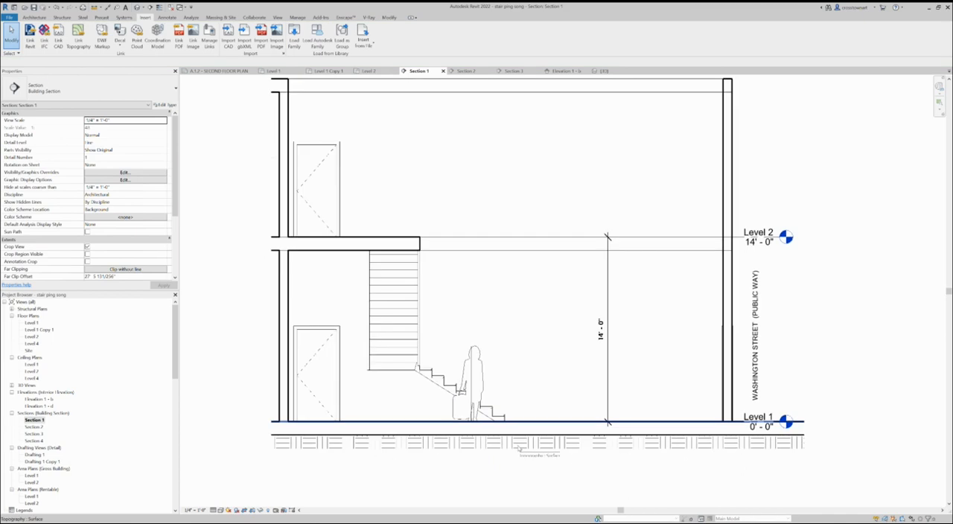
- Open building section Section 2 and move the Cathy figure slightly away from the landing to where the upper flight's underside clears her head
{"action": "double_click", "coordinate": [31, 426]}
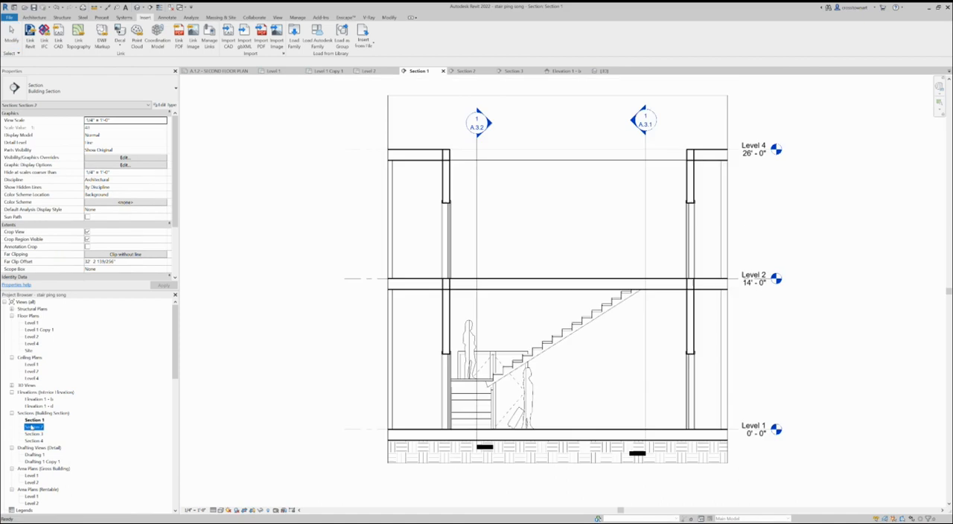
{"action": "scroll", "coordinate": [493, 384], "scroll_direction": "up", "scroll_amount": 2}
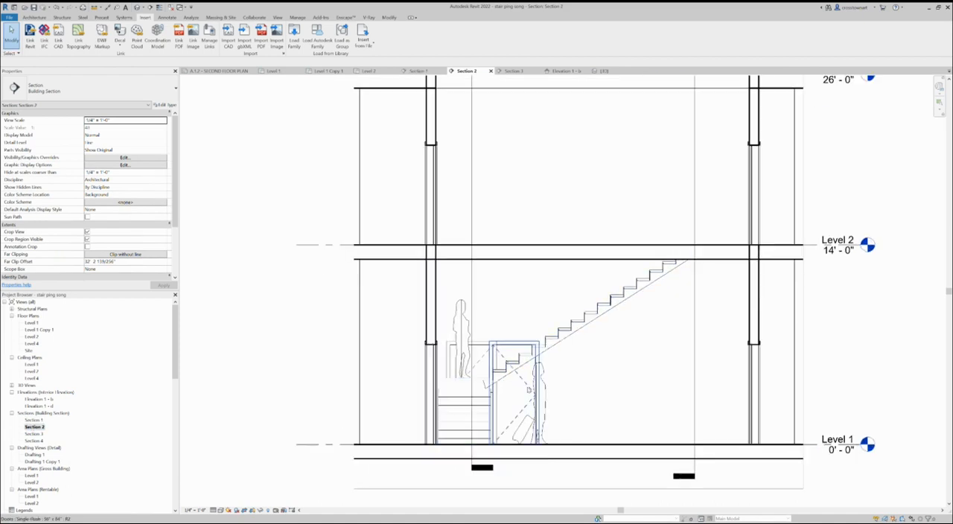
{"action": "left_click", "coordinate": [514, 388]}
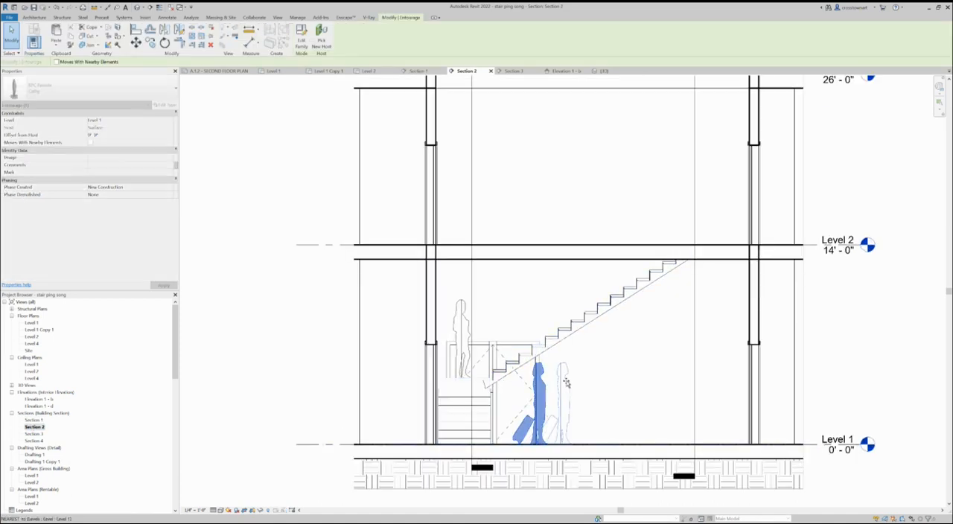
{"action": "left_click_drag", "start_coordinate": [512, 388], "coordinate": [559, 384]}
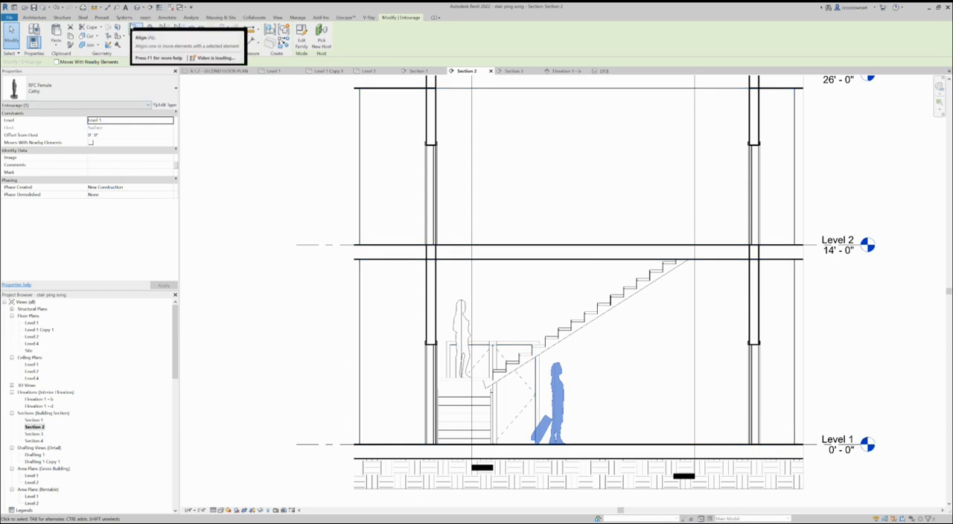
{"action": "scroll", "coordinate": [506, 461], "scroll_direction": "up", "scroll_amount": 2}
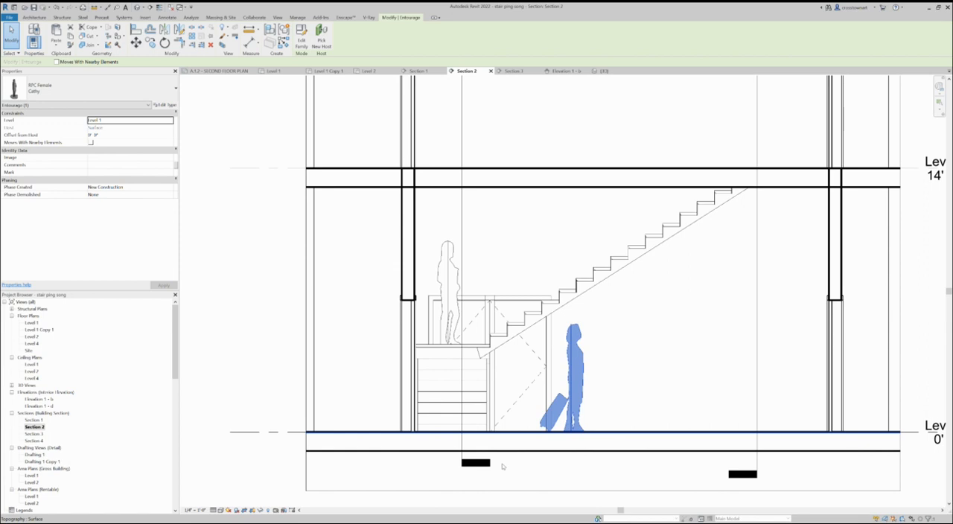
{"action": "scroll", "coordinate": [365, 407], "scroll_direction": "down", "scroll_amount": 2}
{"action": "scroll", "coordinate": [480, 385], "scroll_direction": "up", "scroll_amount": 1}
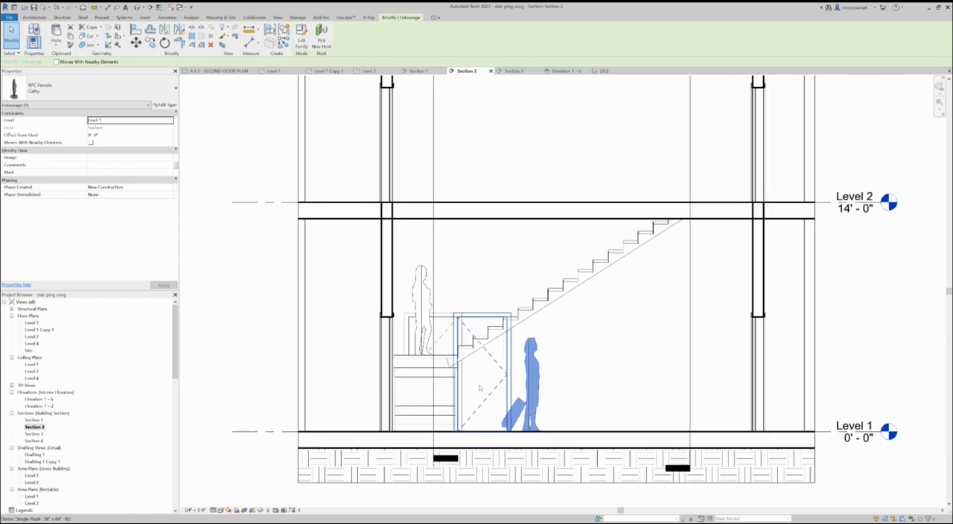